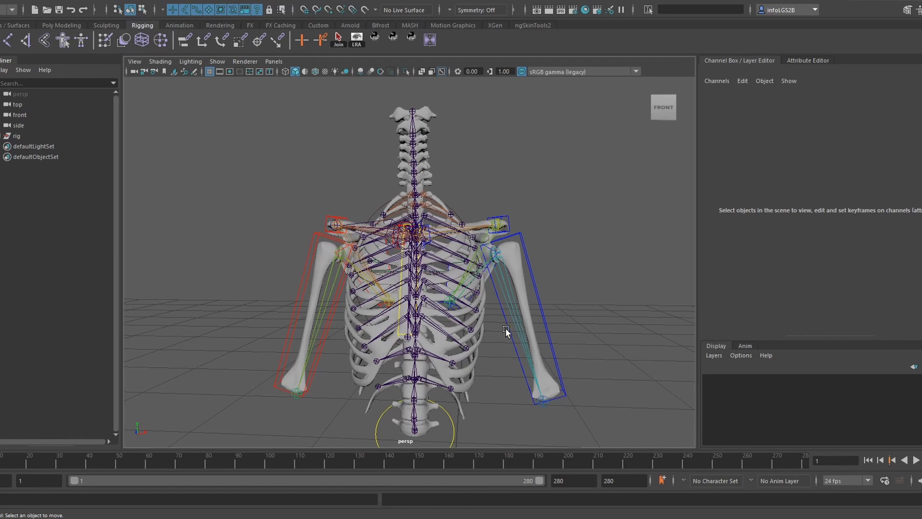
Step: Examine the skeleton rig's spine, rib and upper arm joints and the torso control curves from several angles
alt+drag(572, 318, 474, 284)
alt+right_drag(475, 284, 509, 341)
alt+drag(508, 341, 512, 330)
mouse_move(512, 329)
alt+right_down()
mouse_move(517, 300)
mouse_move(530, 328)
alt+right_up()
alt+drag(533, 327, 540, 326)
alt+right_drag(539, 325, 523, 329)
alt+middle_drag(524, 329, 522, 299)
alt+drag(522, 299, 376, 408)
alt+drag(355, 342, 398, 308)
alt+right_drag(398, 307, 422, 305)
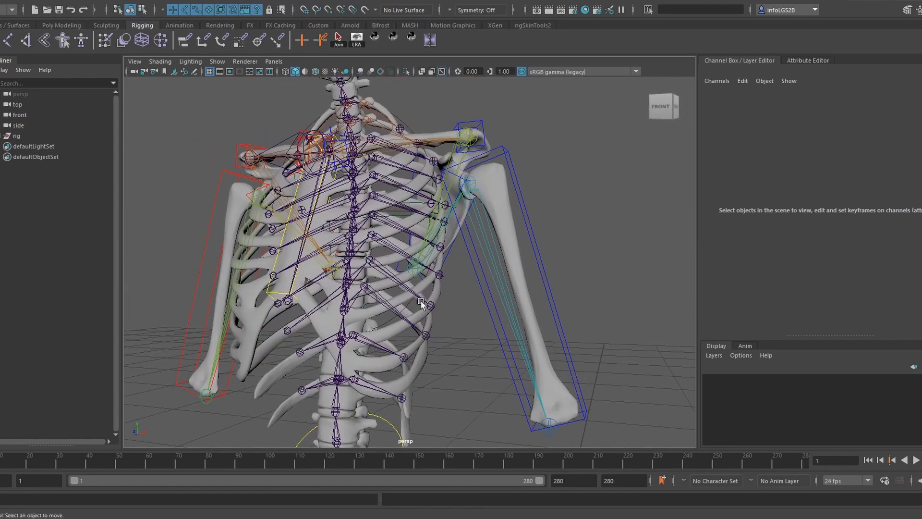
alt+middle_drag(422, 304, 416, 260)
alt+drag(416, 260, 442, 263)
alt+right_drag(441, 263, 444, 316)
alt+middle_drag(442, 313, 439, 327)
alt+drag(363, 332, 373, 334)
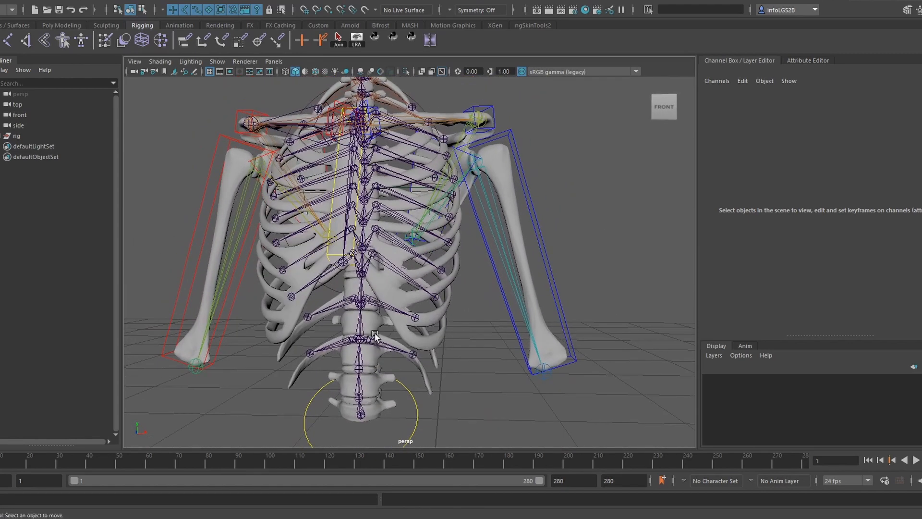
alt+middle_drag(425, 180, 423, 196)
alt+right_drag(424, 197, 409, 237)
alt+drag(409, 237, 376, 268)
alt+middle_drag(377, 268, 404, 176)
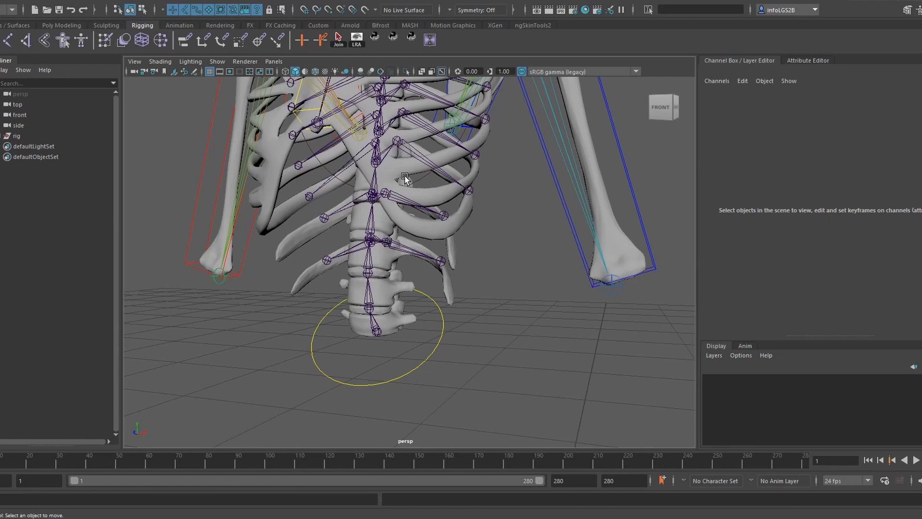
Step: Examine the spine joint chain from the rib cage down to the lowest vertebra, from the front and the side
alt+drag(559, 288, 539, 322)
alt+right_drag(540, 323, 524, 320)
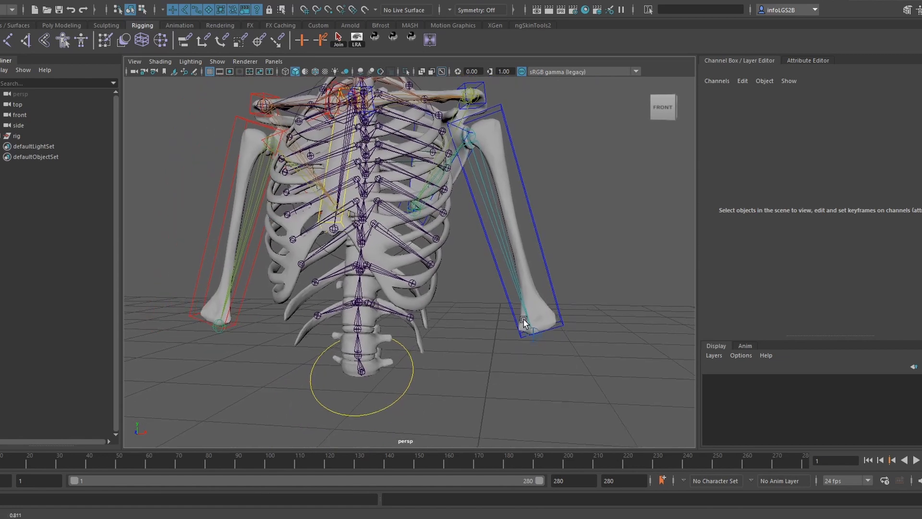
alt+drag(523, 322, 505, 312)
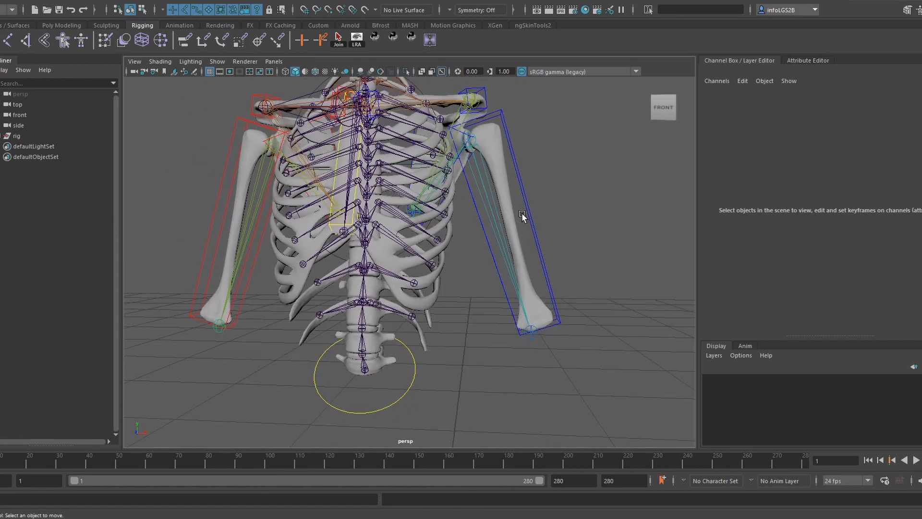
alt+drag(522, 212, 543, 244)
alt+right_drag(544, 245, 543, 275)
alt+drag(544, 275, 542, 213)
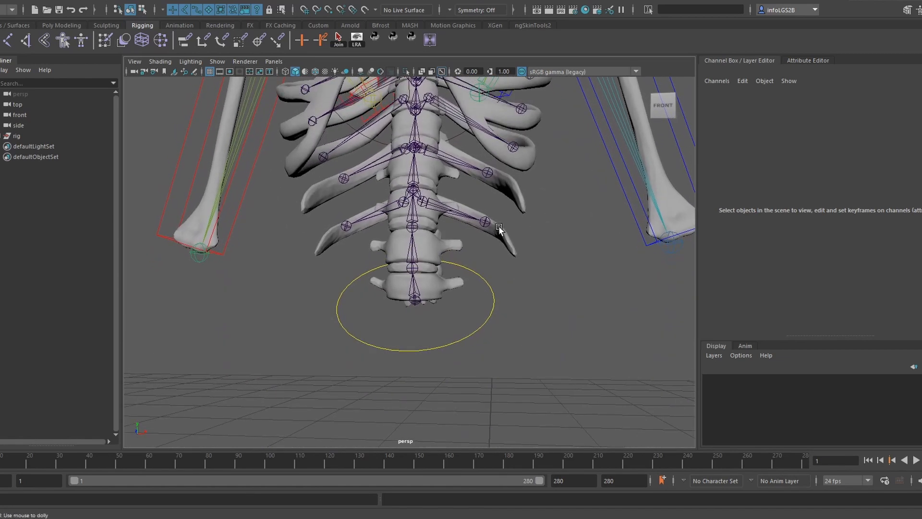
alt+right_drag(499, 226, 509, 245)
alt+drag(486, 266, 510, 238)
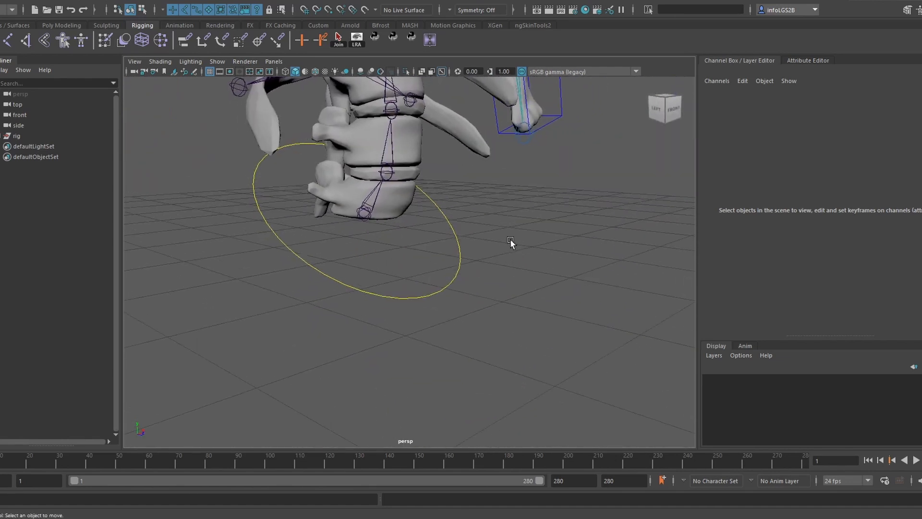
alt+right_drag(510, 239, 511, 287)
alt+drag(511, 287, 413, 259)
alt+right_drag(413, 259, 431, 252)
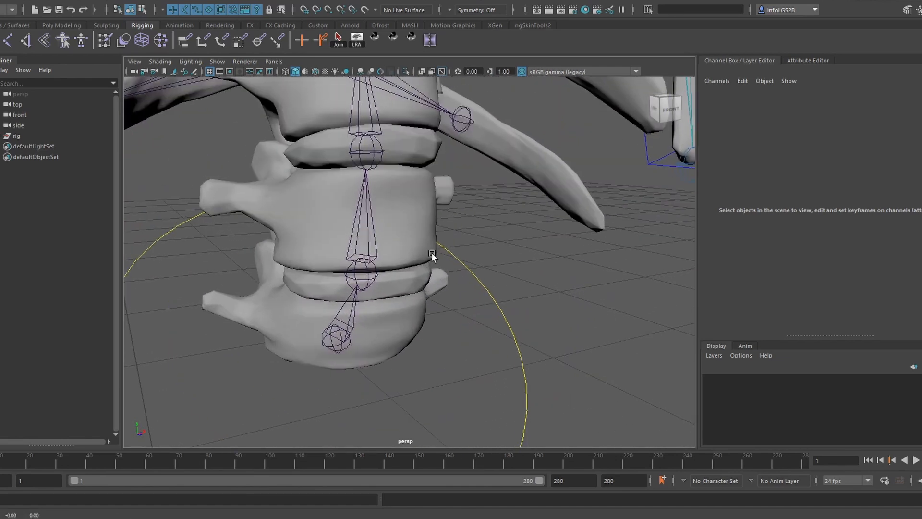
Step: Select the skeleton mesh to inspect the base of the spine, and clear the selection to view the lowest joints
click(392, 288)
alt+right_drag(562, 304, 500, 293)
alt+drag(499, 293, 465, 269)
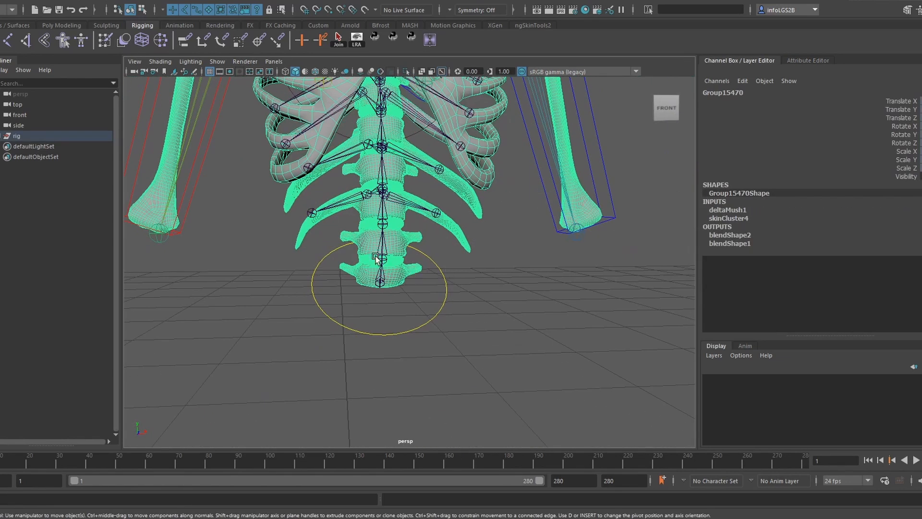
alt+right_drag(412, 269, 437, 304)
alt+middle_drag(375, 263, 381, 275)
alt+right_drag(381, 276, 344, 281)
click(453, 280)
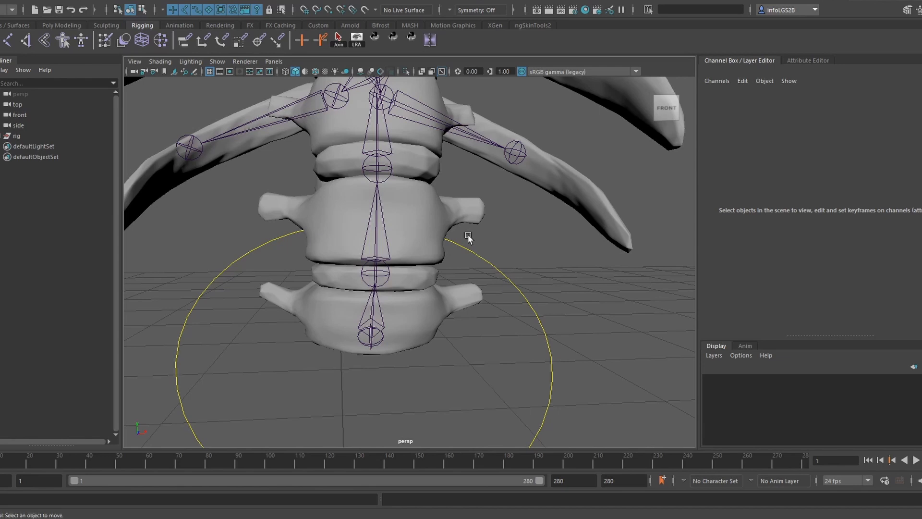
scroll(468, 235, down, 8)
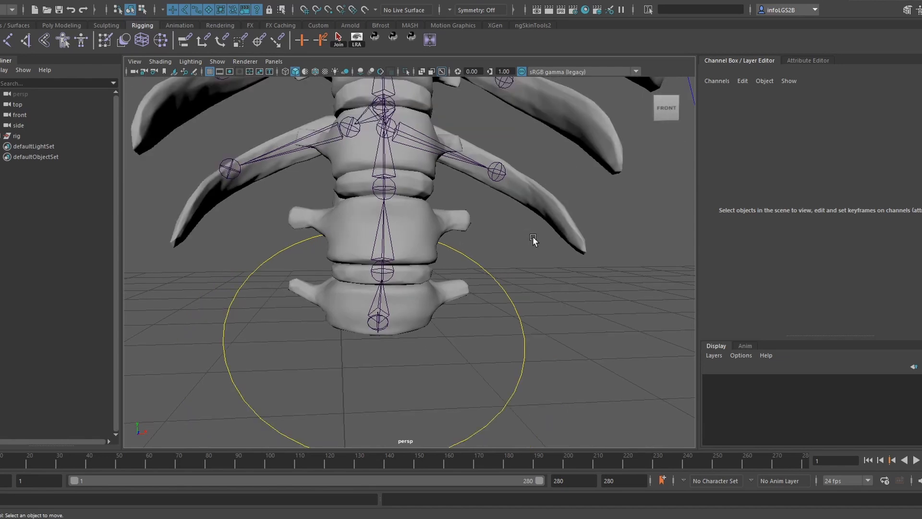
scroll(475, 255, up, 5)
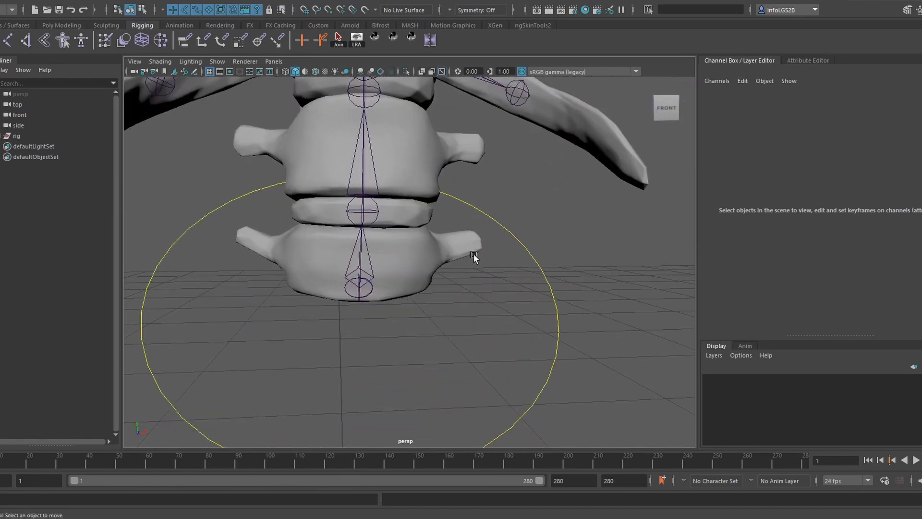
Step: Select the skeleton mesh and examine where the joints sit in relation to the lower vertebrae and discs
click(450, 259)
mouse_move(457, 278)
alt+mouse_down()
mouse_move(546, 289)
mouse_move(457, 290)
mouse_move(468, 285)
mouse_move(462, 274)
mouse_move(447, 288)
alt+mouse_up()
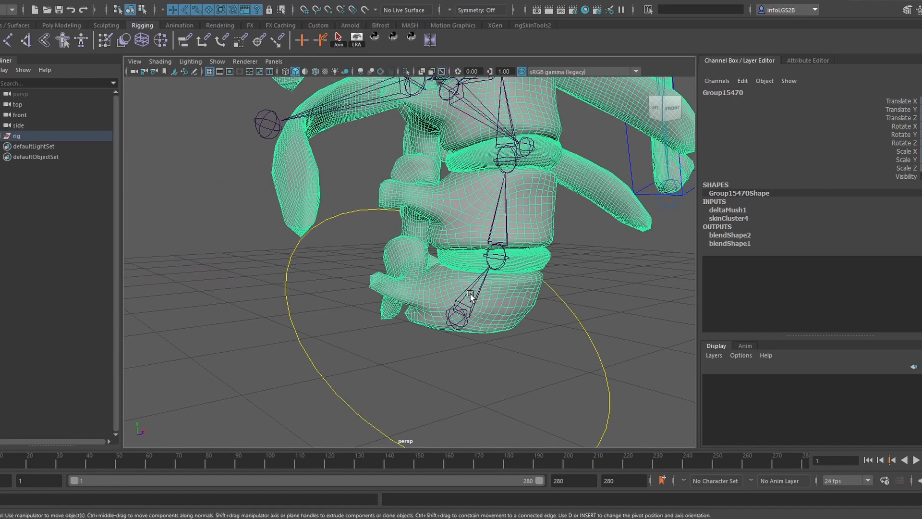
alt+drag(502, 278, 460, 283)
scroll(460, 283, up, 6)
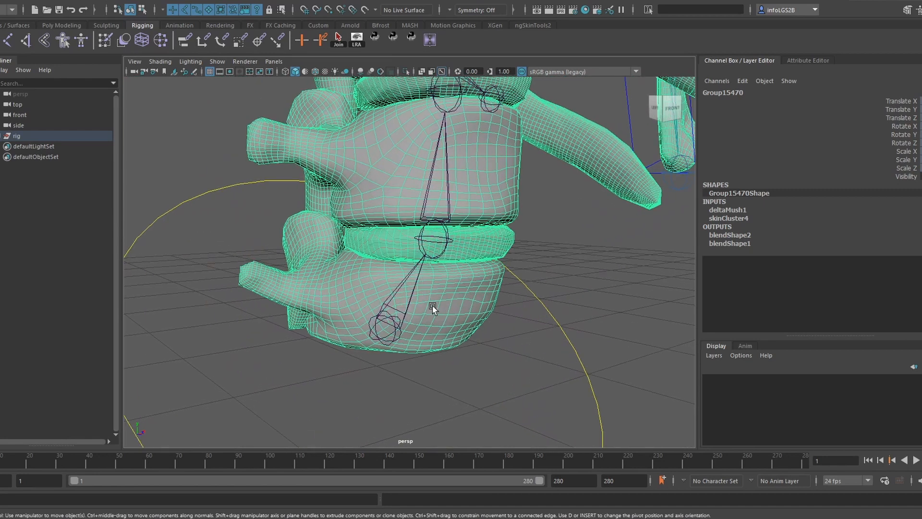
alt+middle_drag(446, 280, 444, 284)
scroll(443, 284, down, 1)
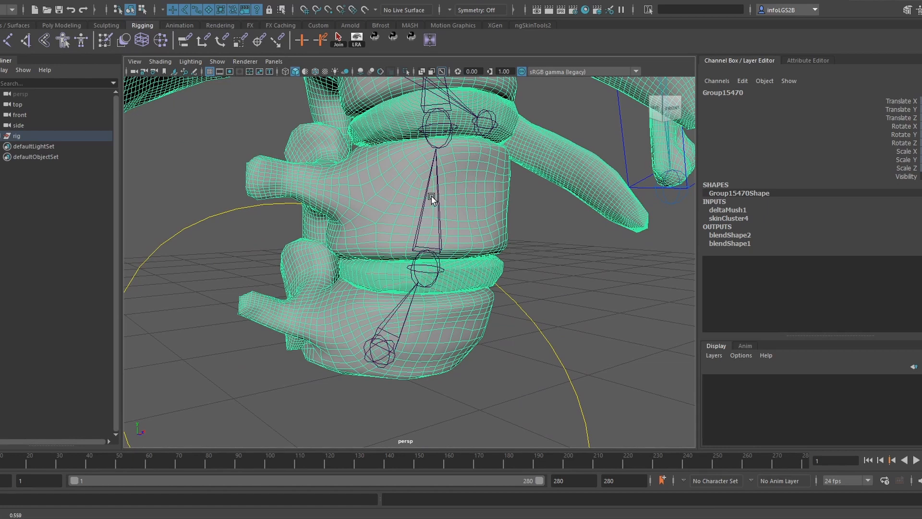
scroll(432, 212, down, 1)
scroll(432, 220, up, 1)
scroll(456, 229, down, 2)
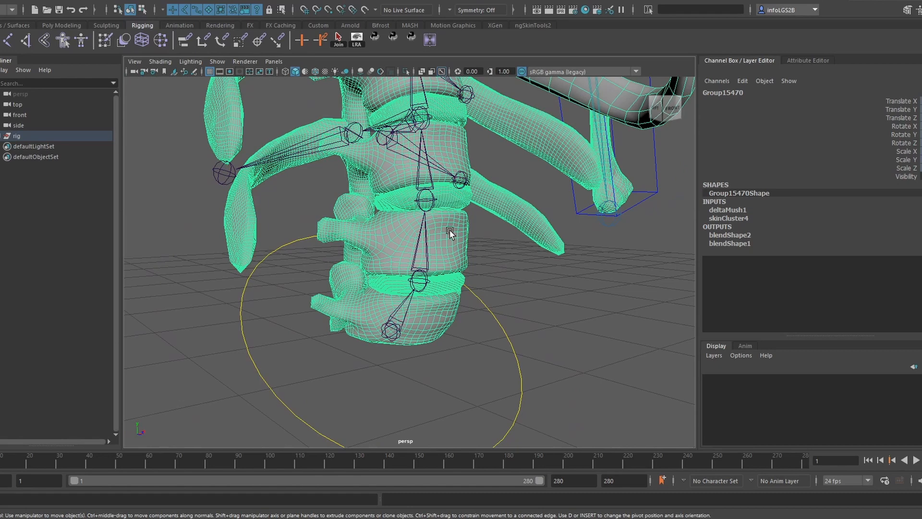
alt+middle_drag(396, 201, 348, 251)
scroll(397, 241, up, 2)
scroll(387, 240, down, 1)
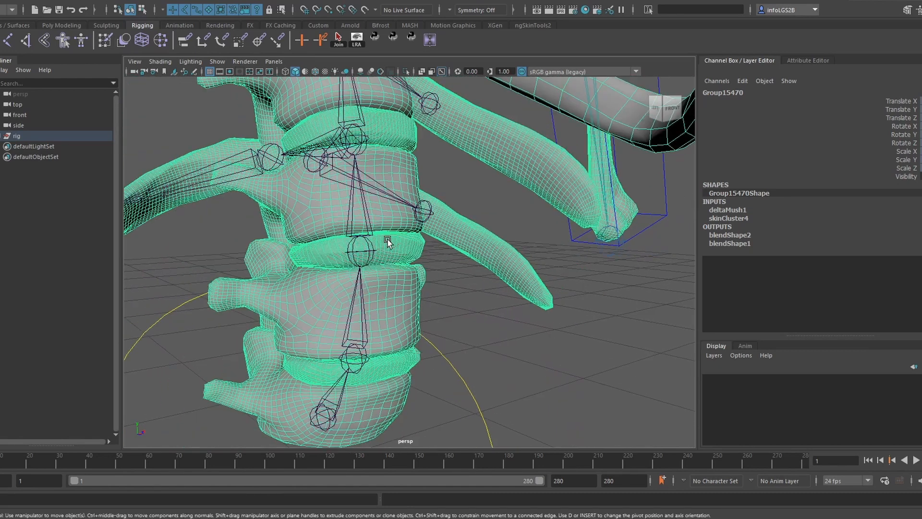
scroll(370, 272, down, 3)
scroll(379, 272, up, 2)
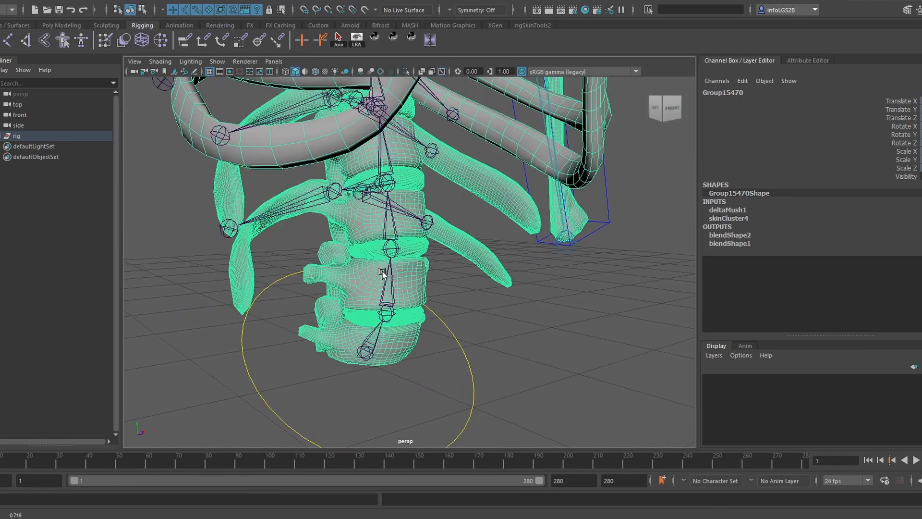
Step: Examine the mesh topology inside and outside the lower vertebrae around the bottom spine joints
alt+middle_drag(486, 263, 528, 237)
alt+right_drag(341, 290, 360, 282)
alt+drag(361, 282, 365, 277)
alt+right_drag(344, 303, 403, 310)
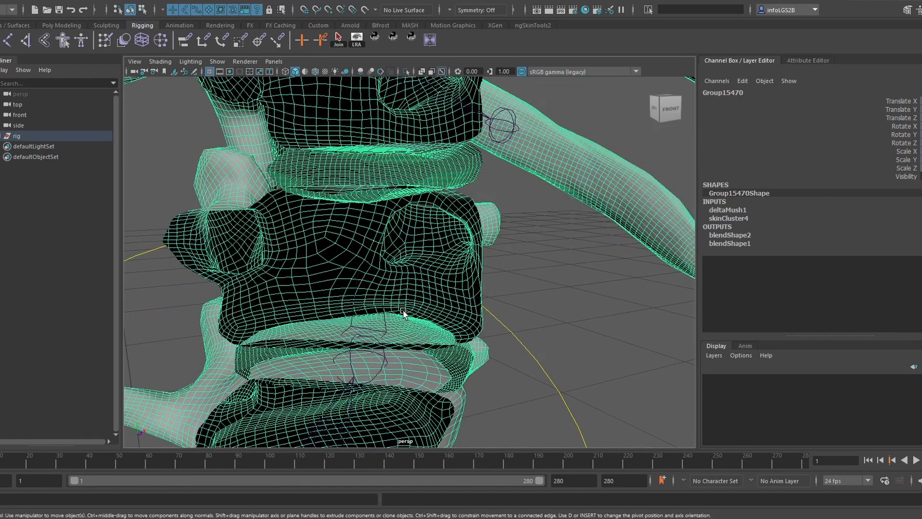
alt+right_drag(500, 305, 454, 301)
alt+middle_drag(417, 360, 446, 303)
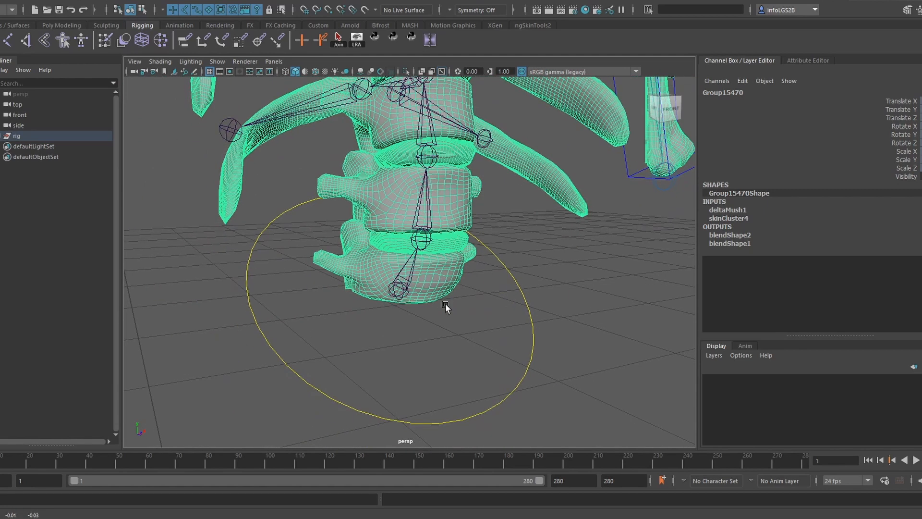
alt+right_drag(445, 303, 455, 311)
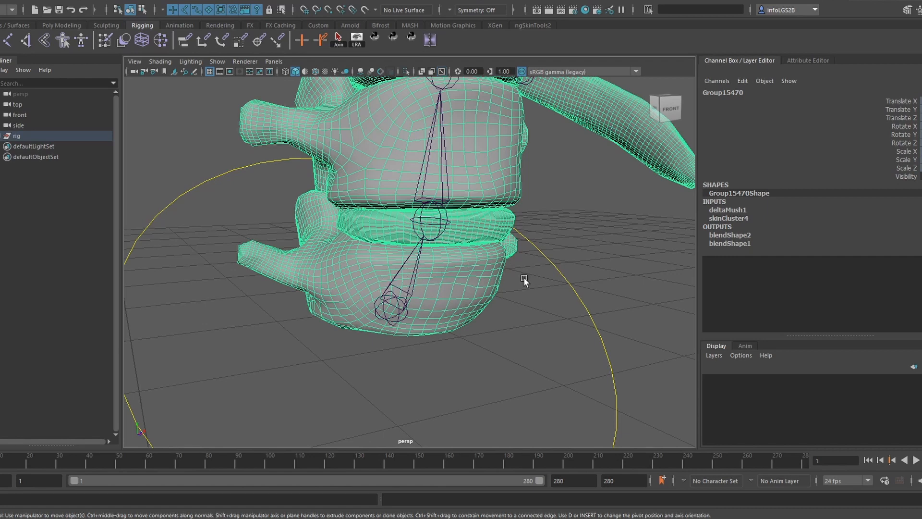
alt+drag(524, 281, 465, 303)
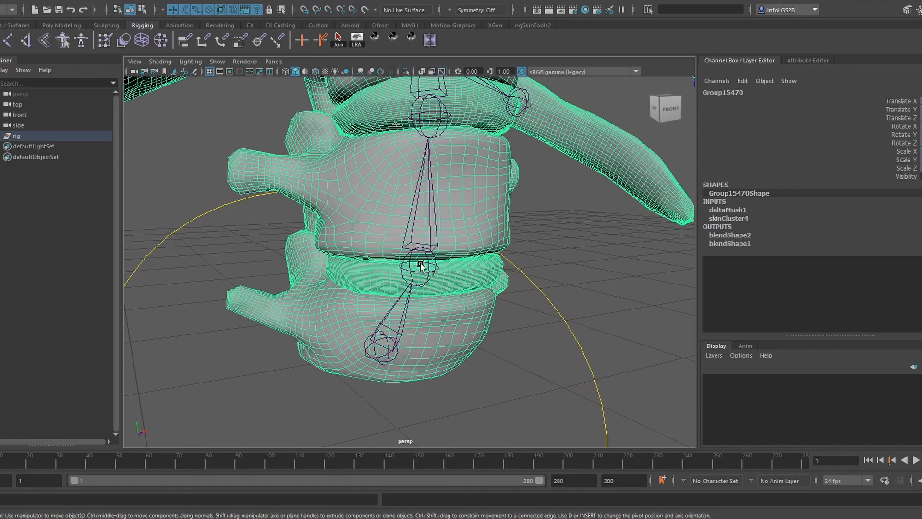
Step: Select a lower rib joint, inspect it with the Rotate tool against the rib cage, and clear the selection
scroll(519, 287, down, 5)
alt+right_drag(508, 264, 486, 266)
alt+middle_drag(486, 266, 485, 289)
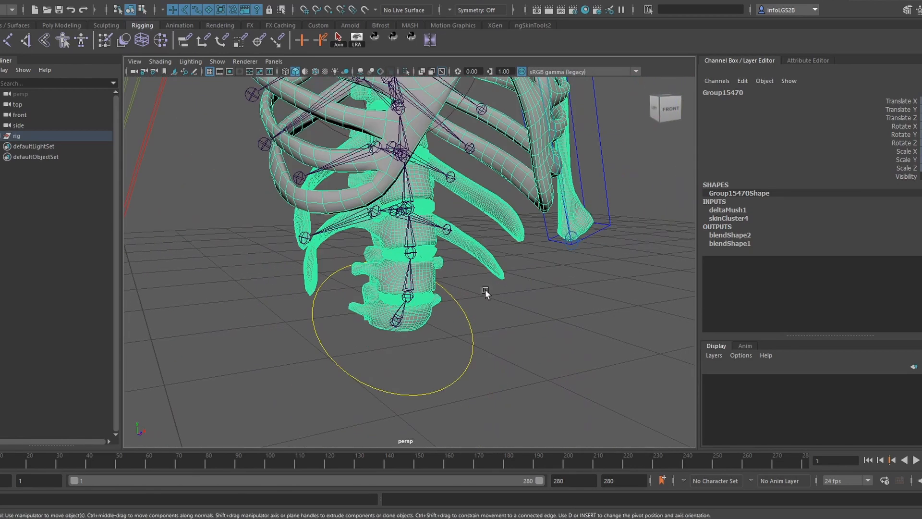
alt+drag(485, 289, 471, 290)
alt+middle_drag(471, 290, 488, 302)
alt+right_drag(488, 302, 462, 285)
alt+drag(462, 286, 502, 313)
click(303, 219)
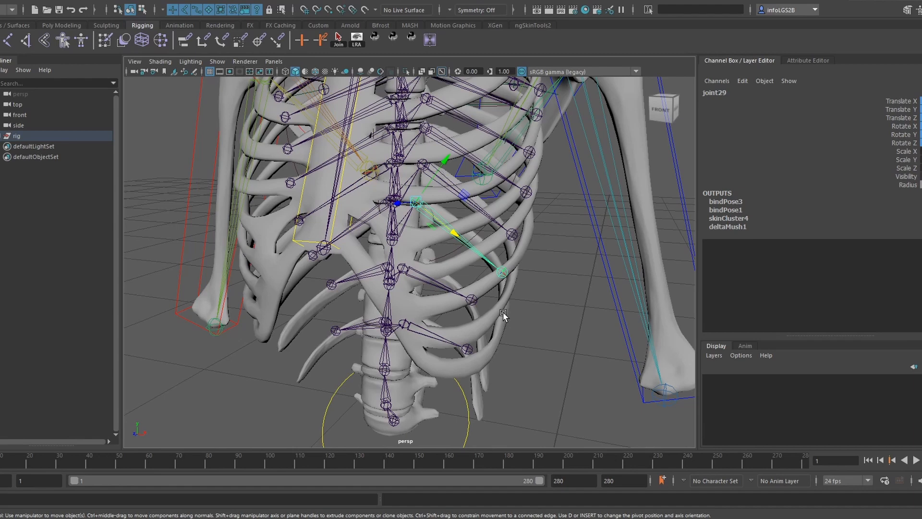
alt+drag(503, 313, 515, 284)
alt+right_drag(516, 284, 491, 255)
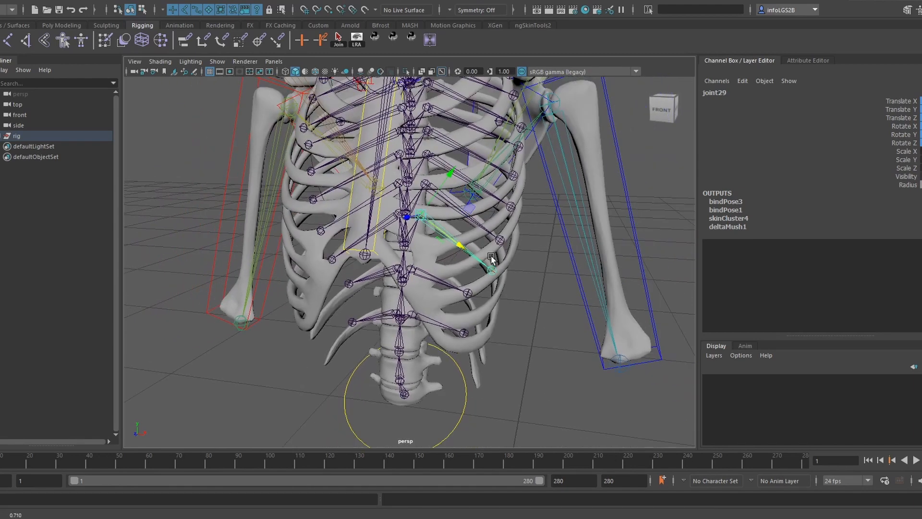
alt+drag(486, 255, 462, 271)
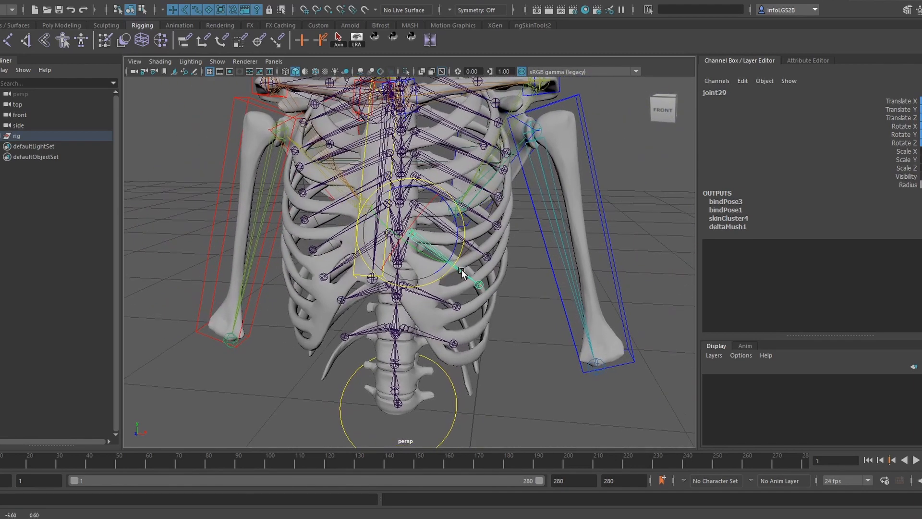
scroll(521, 304, up, 1)
click(520, 305)
Step: Select the sternum control curve, adjust its Breath attribute, and check the rib cage's deformation from several angles
click(352, 276)
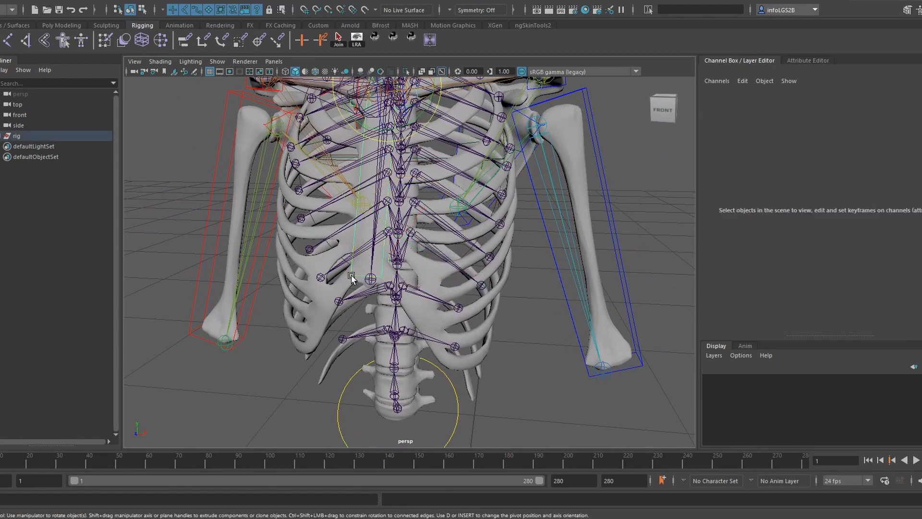
alt+middle_drag(387, 285, 383, 290)
alt+right_drag(382, 290, 412, 291)
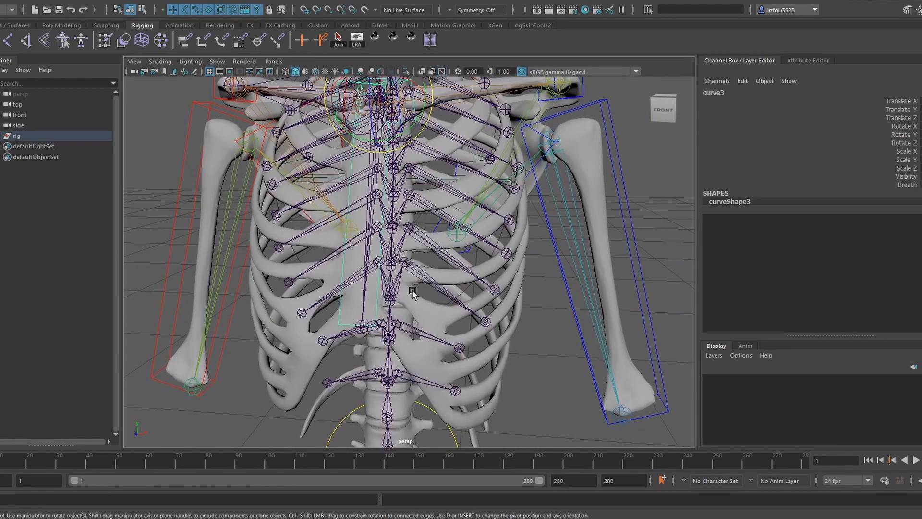
click(904, 185)
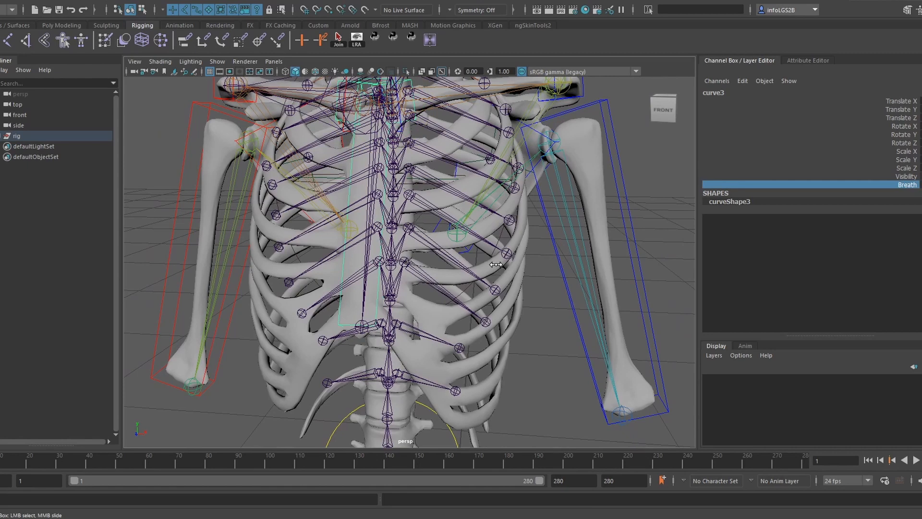
middle_drag(496, 264, 501, 272)
alt+right_drag(485, 267, 508, 280)
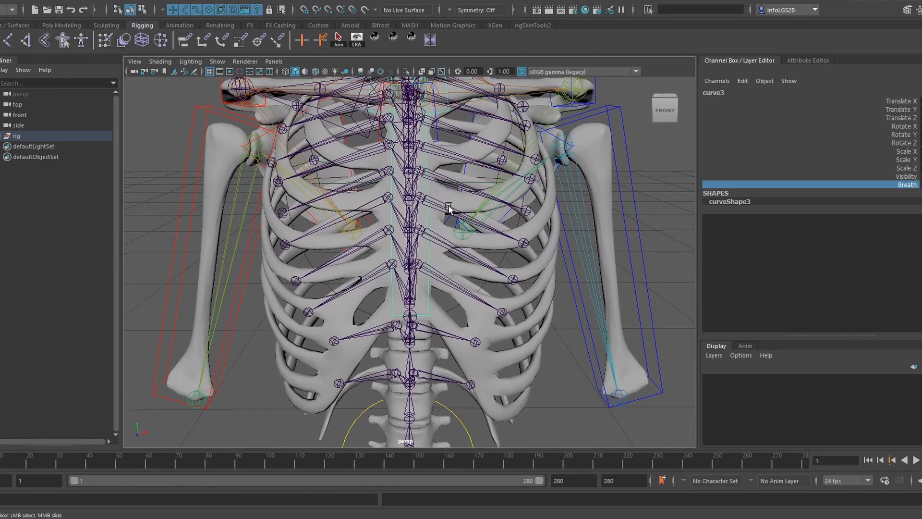
alt+drag(480, 227, 443, 287)
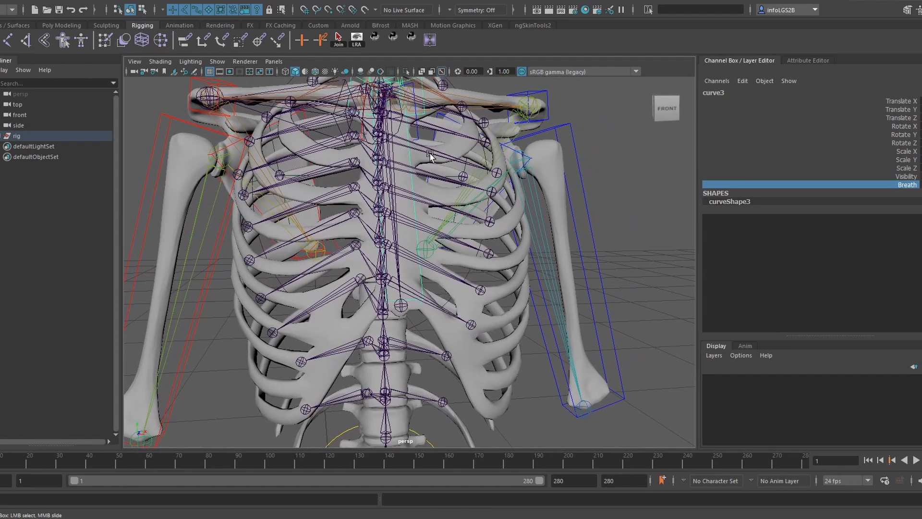
alt+drag(430, 154, 426, 197)
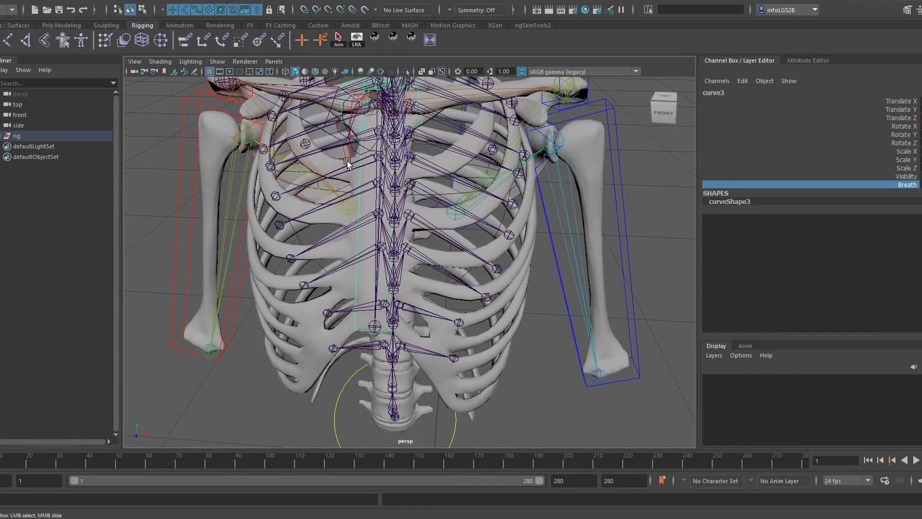
alt+drag(524, 259, 449, 292)
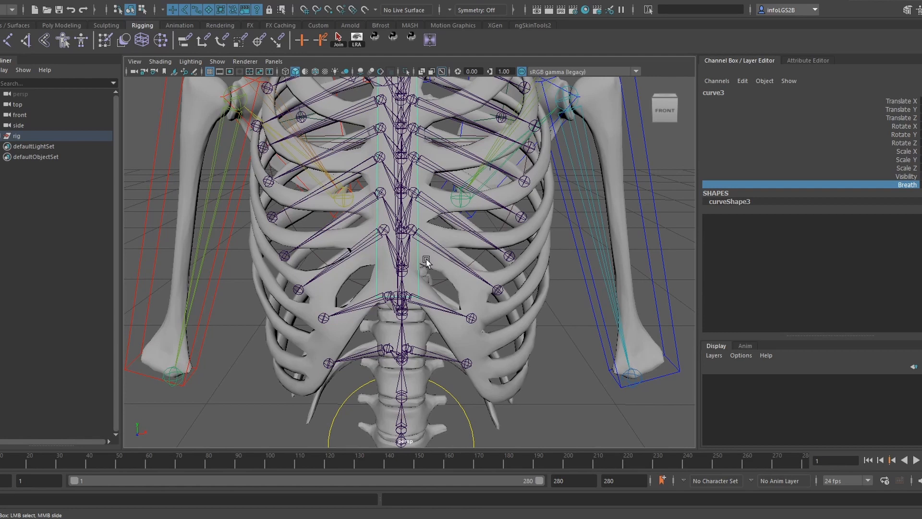
Step: Select the skeleton mesh and examine its wireframe around the rib and sternum joints
alt+right_drag(444, 267, 411, 272)
alt+drag(480, 253, 454, 261)
click(458, 302)
alt+drag(457, 302, 500, 297)
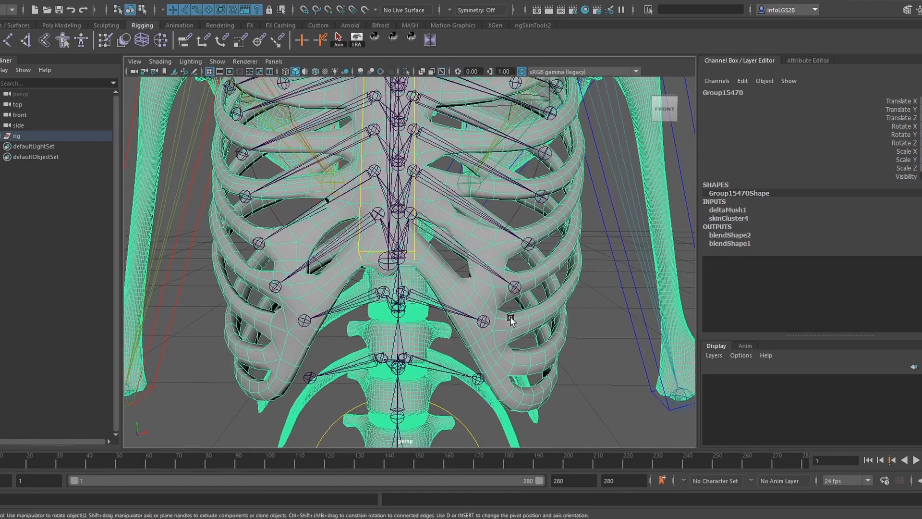
alt+right_drag(500, 298, 499, 269)
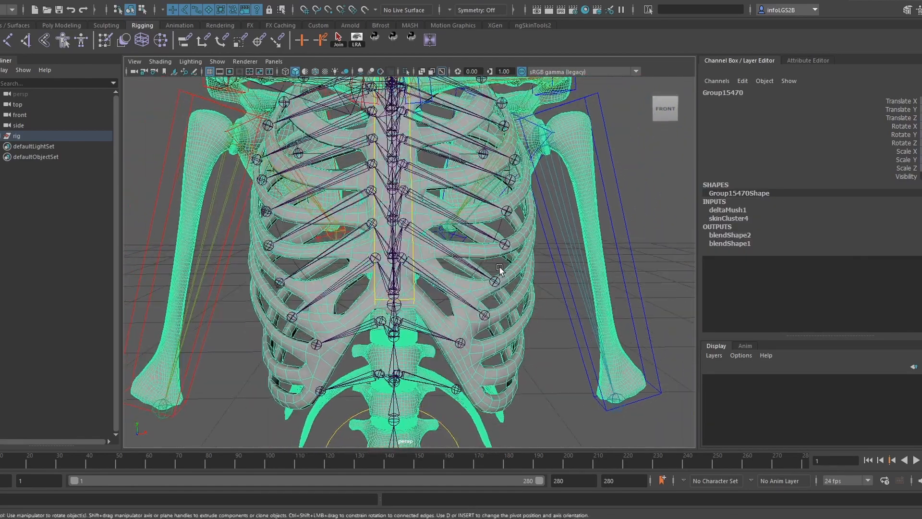
Step: Examine the skinned rib cage's wireframe and rib joints from the front and at slight angles
alt+drag(518, 307, 468, 309)
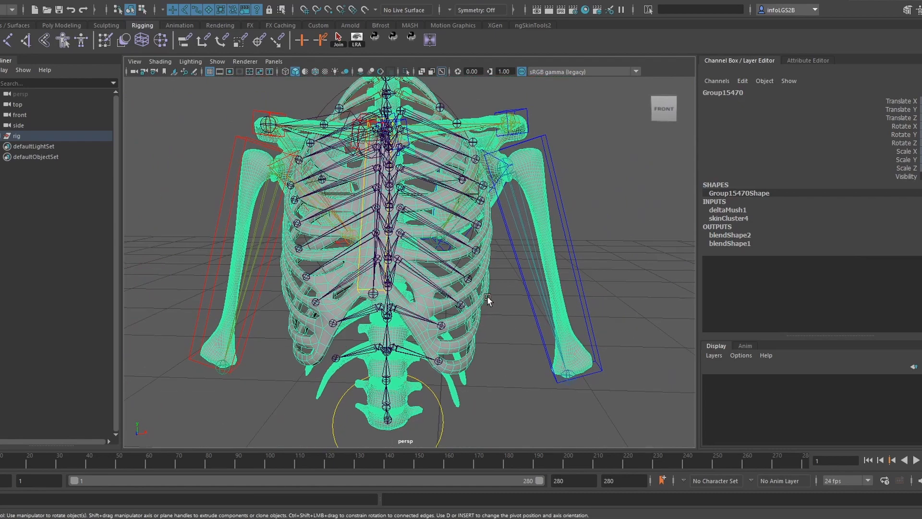
alt+middle_drag(468, 308, 475, 283)
alt+right_drag(475, 284, 479, 291)
alt+middle_drag(479, 292, 475, 306)
alt+drag(474, 306, 442, 283)
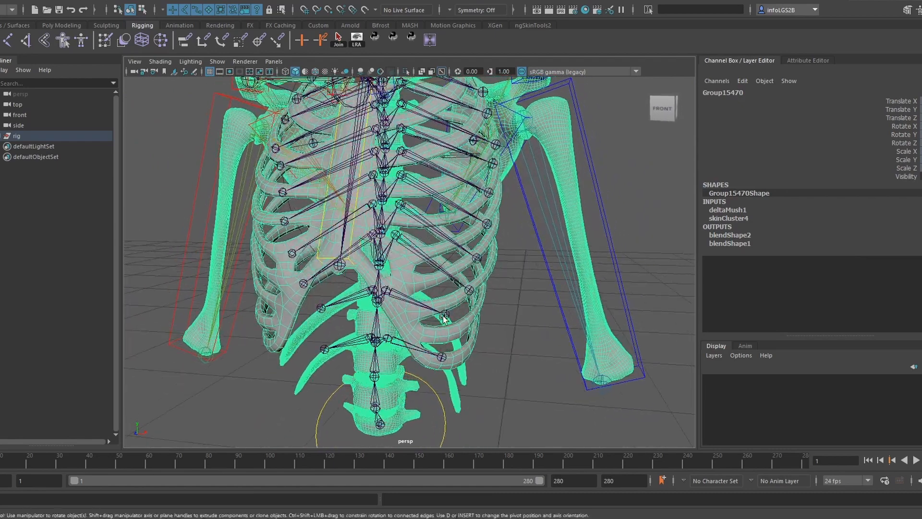
alt+middle_drag(442, 283, 437, 300)
alt+drag(437, 300, 442, 293)
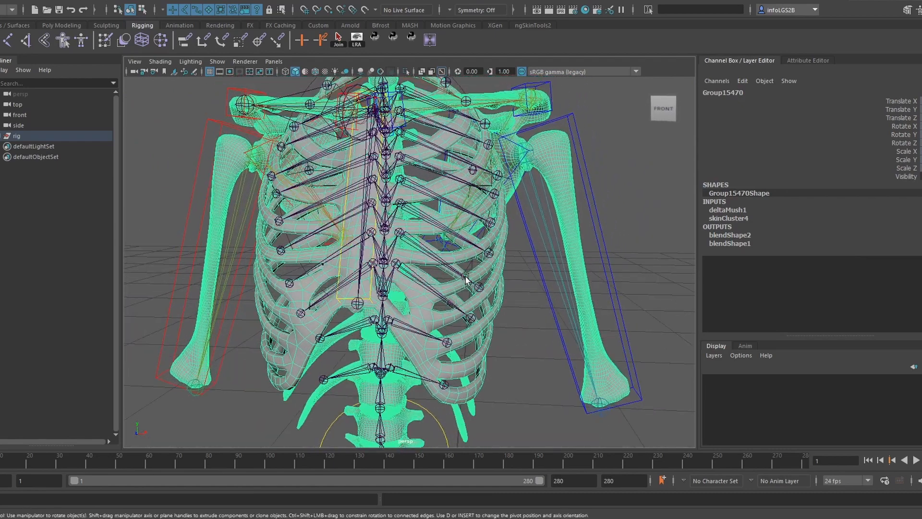
Step: Try rotating a lower rib joint on the blue-control side about 13.3° in Z, and undo the rotation
click(439, 260)
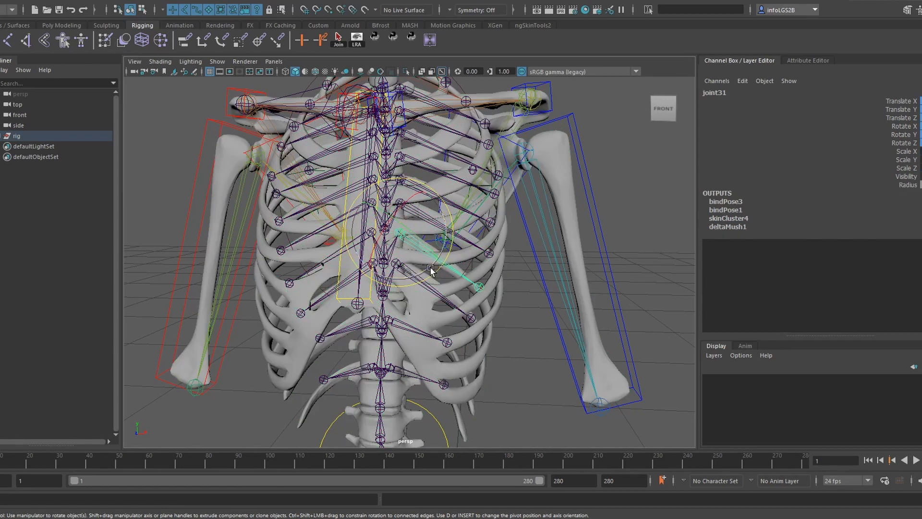
click(419, 275)
drag(419, 275, 427, 275)
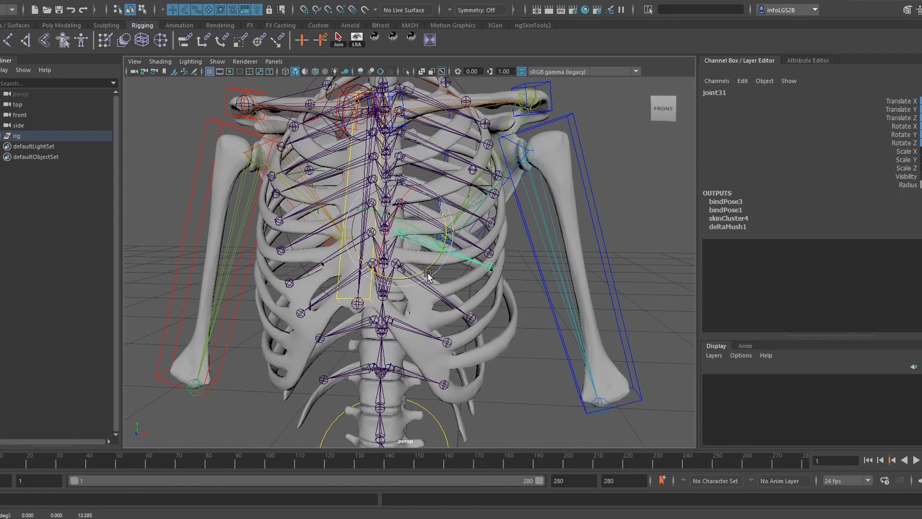
click(514, 319)
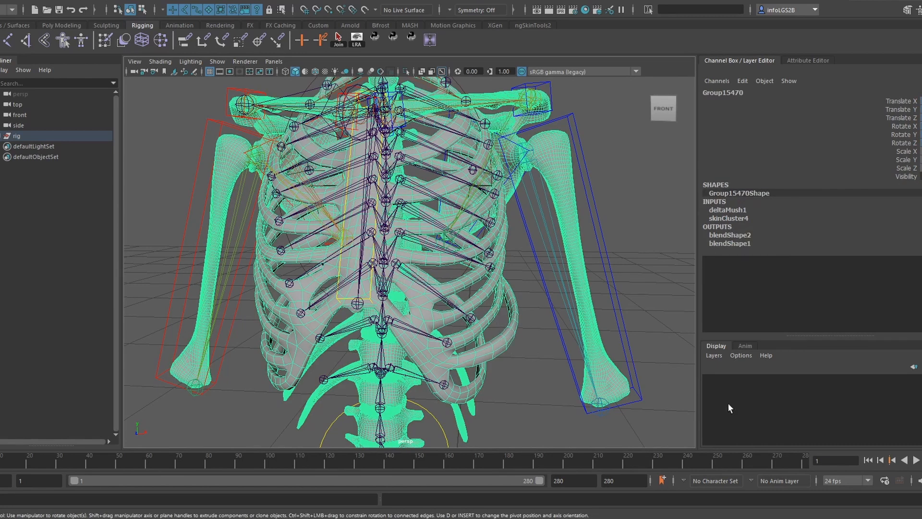
key(ctrl+z)
key(ctrl+z)
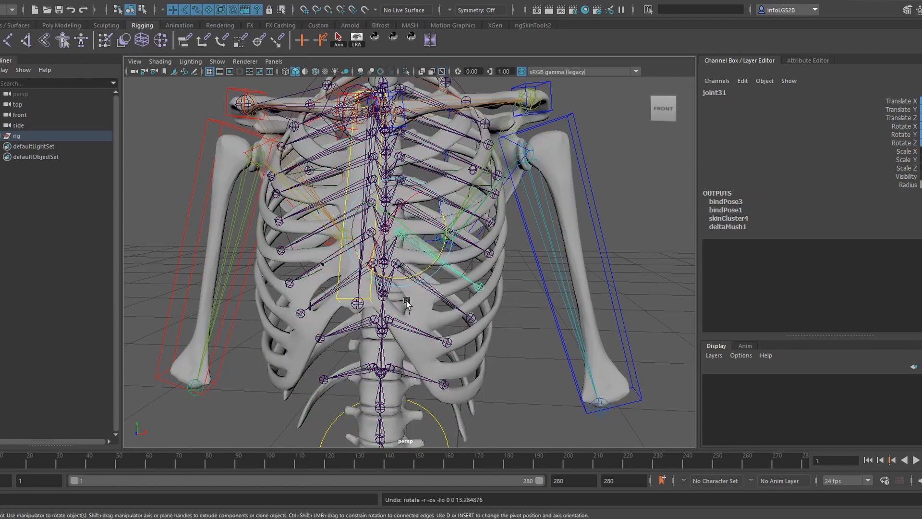
Step: Try outlining the lower costal cartilage with the Grease Pencil, undo the stroke, and close the tool
click(426, 368)
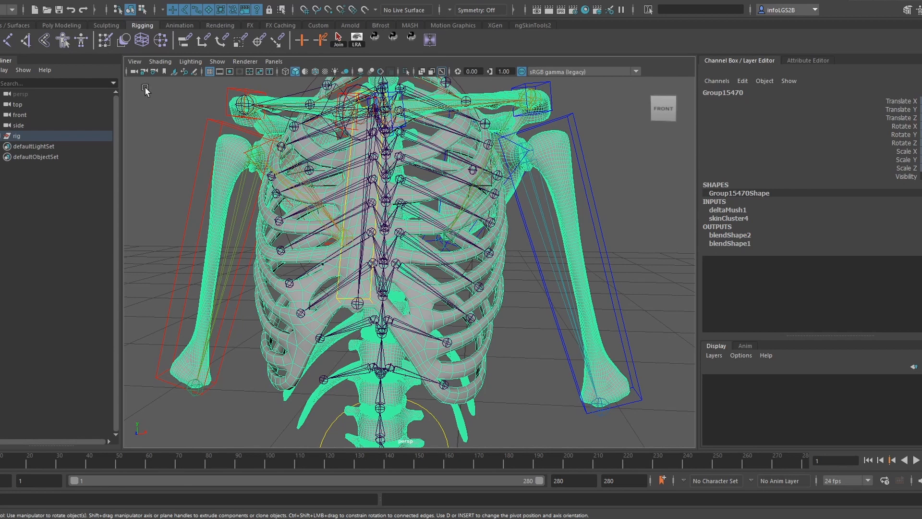
click(195, 71)
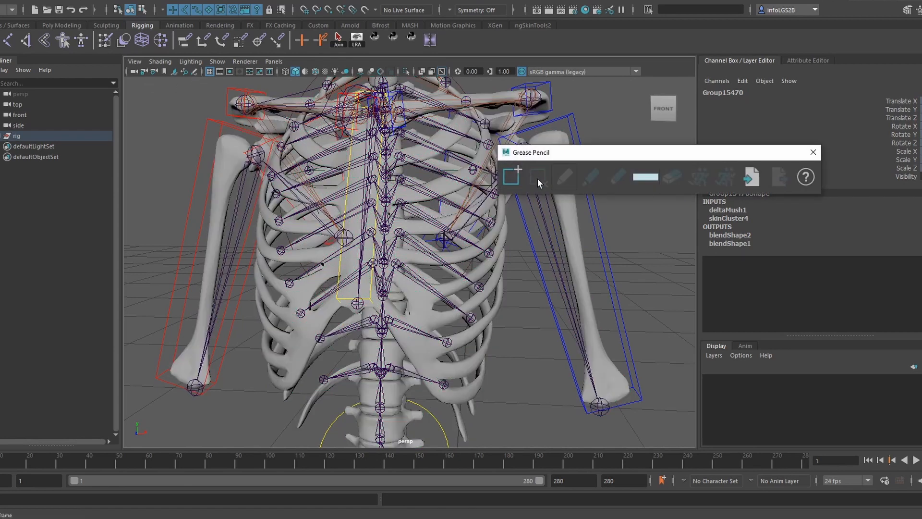
click(513, 179)
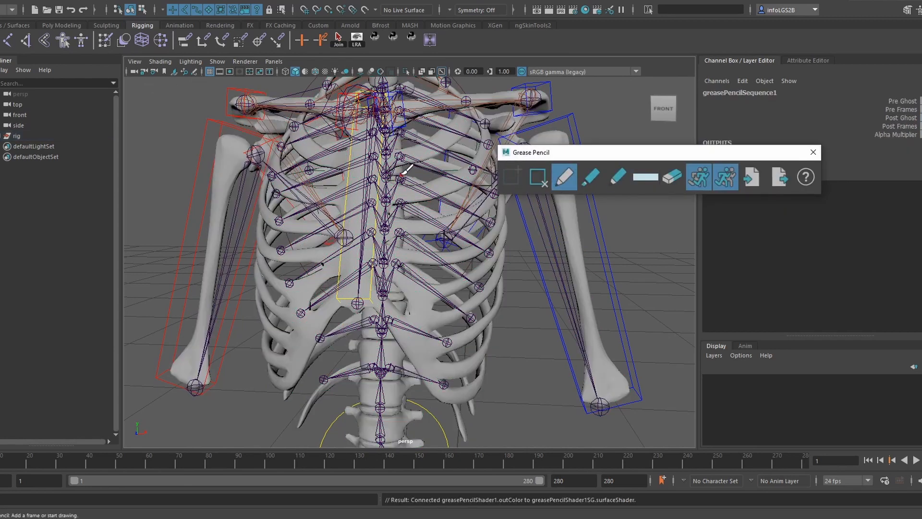
drag(390, 323, 434, 385)
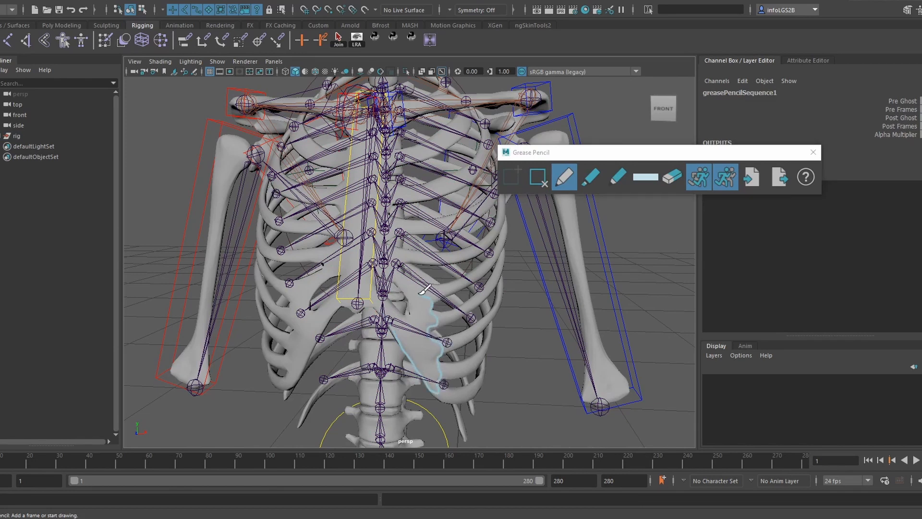
key(ctrl+z)
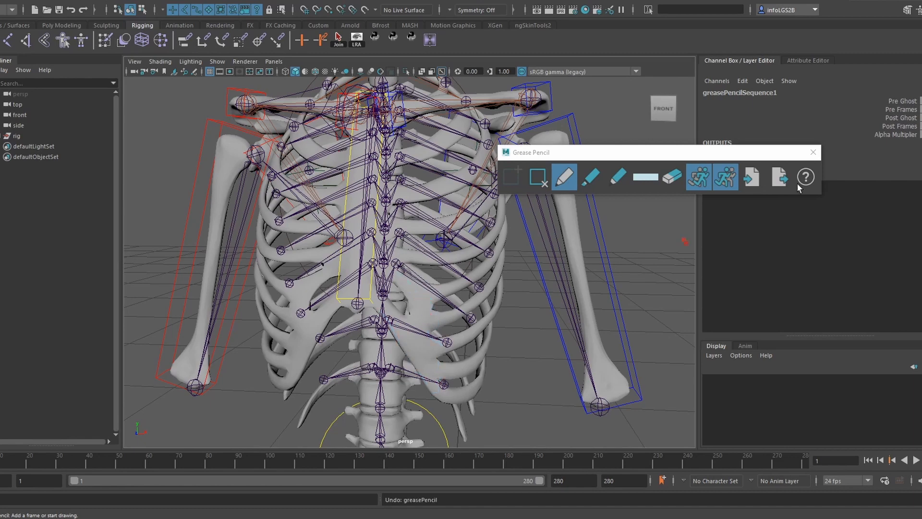
click(813, 151)
Step: Clear the selection and examine the joints around the sternum and upper ribs from several angles
alt+middle_drag(417, 258, 434, 308)
click(525, 352)
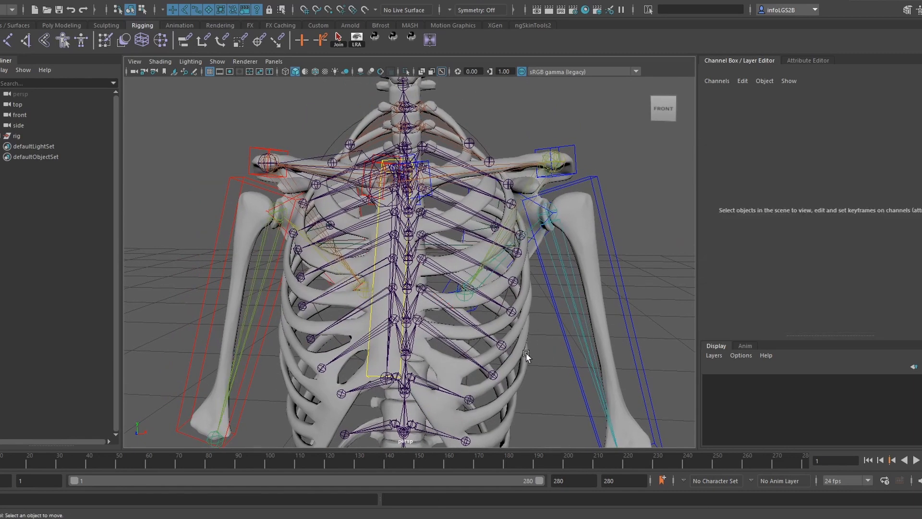
alt+drag(526, 353, 516, 282)
alt+middle_drag(516, 282, 456, 336)
alt+right_drag(457, 336, 485, 332)
alt+middle_drag(475, 259, 480, 304)
alt+right_drag(480, 305, 448, 290)
alt+drag(447, 290, 458, 287)
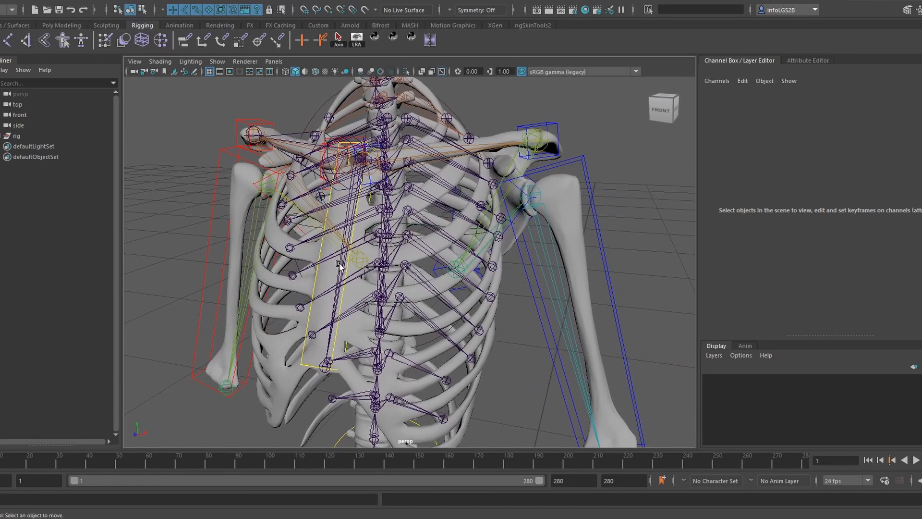
Step: Inspect the sternum joint and an adjacent upper rib joint by selecting each, and clear the selection
click(351, 220)
alt+drag(351, 192, 392, 199)
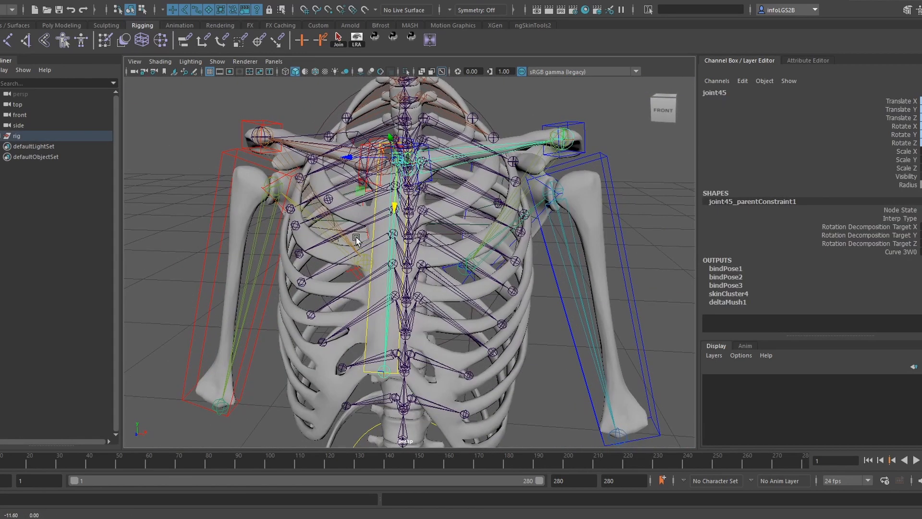
click(385, 170)
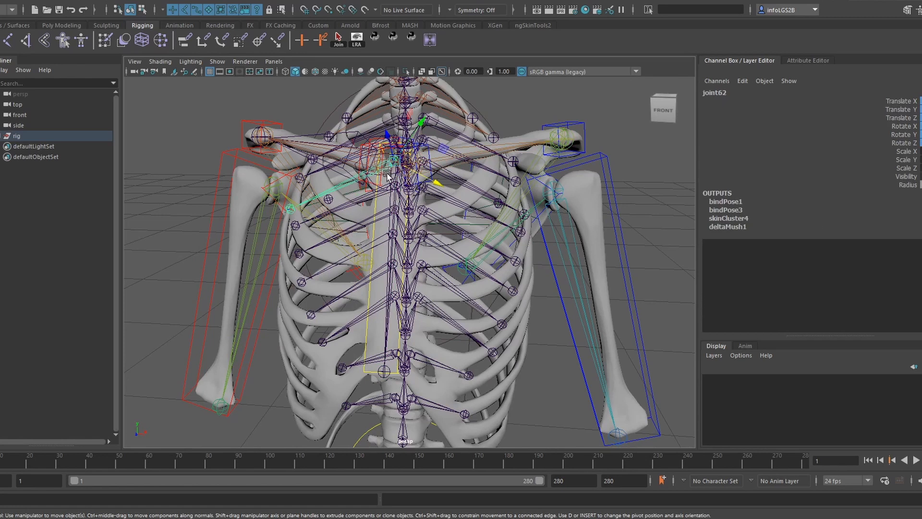
click(387, 173)
click(544, 99)
alt+middle_drag(416, 165, 413, 170)
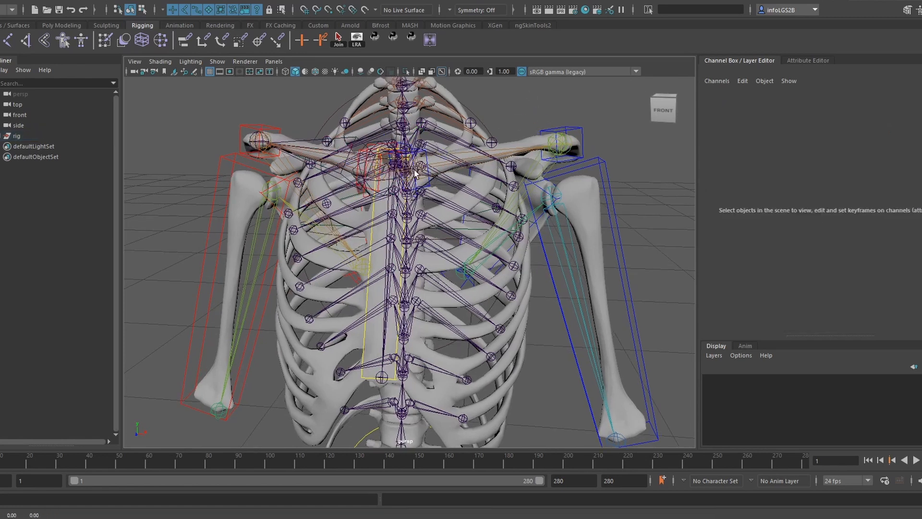
Step: Try moving the sternum control curve, and undo the move
alt+drag(414, 170, 361, 325)
click(356, 286)
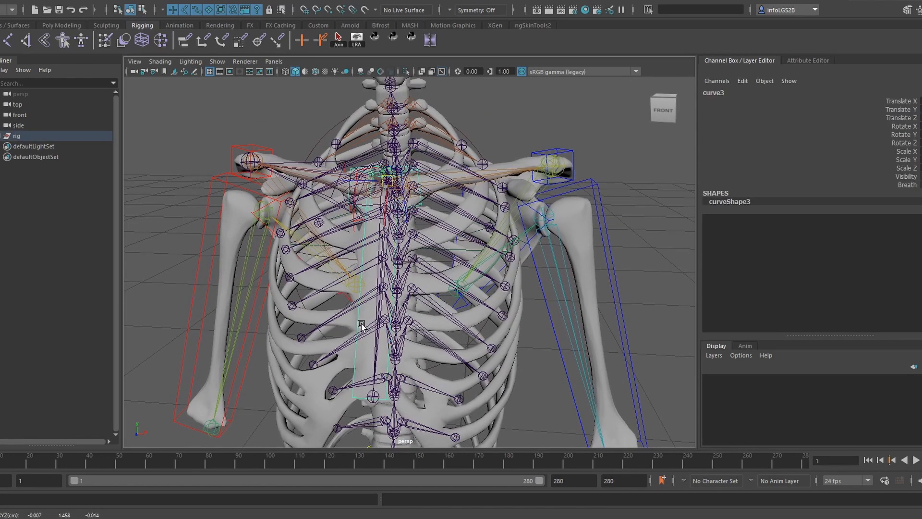
middle_drag(361, 323, 397, 326)
key(ctrl+z)
Step: Select the sternum joint and inspect how it runs down the breastbone
scroll(397, 326, up, 3)
click(359, 354)
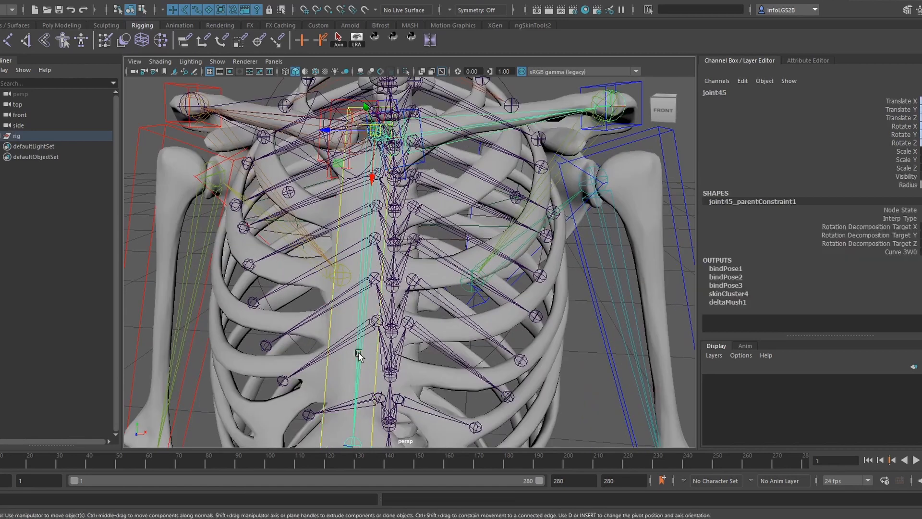
scroll(358, 354, down, 3)
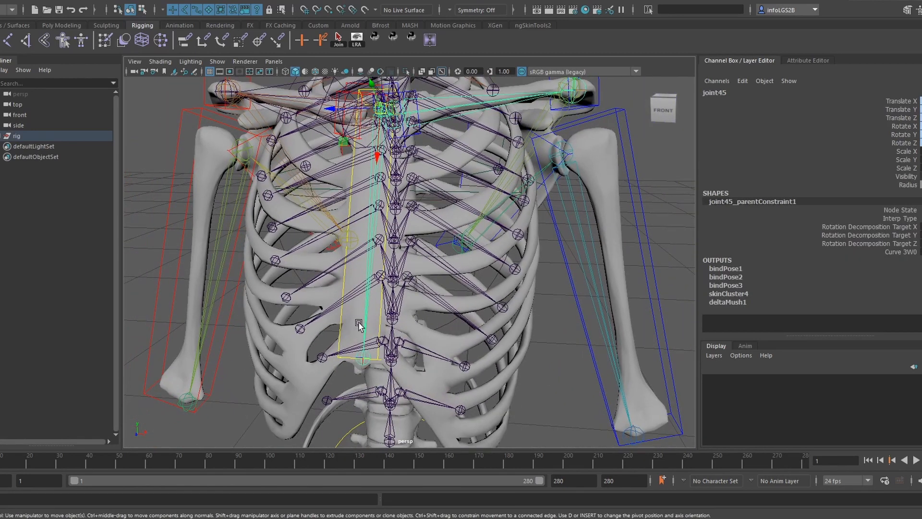
alt+drag(359, 325, 353, 259)
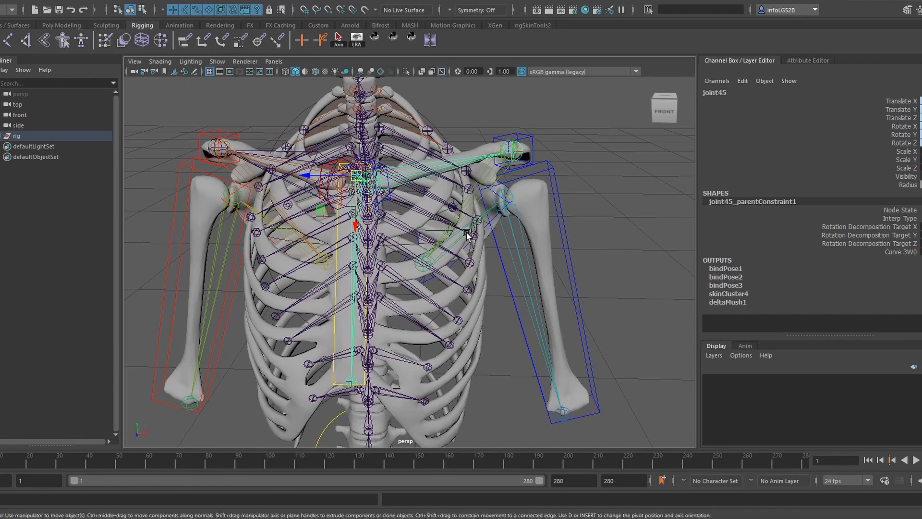
Step: Select a middle rib joint on the blue-control side, inspect it against the rib cage, and clear the selection
alt+drag(466, 235, 419, 275)
click(404, 213)
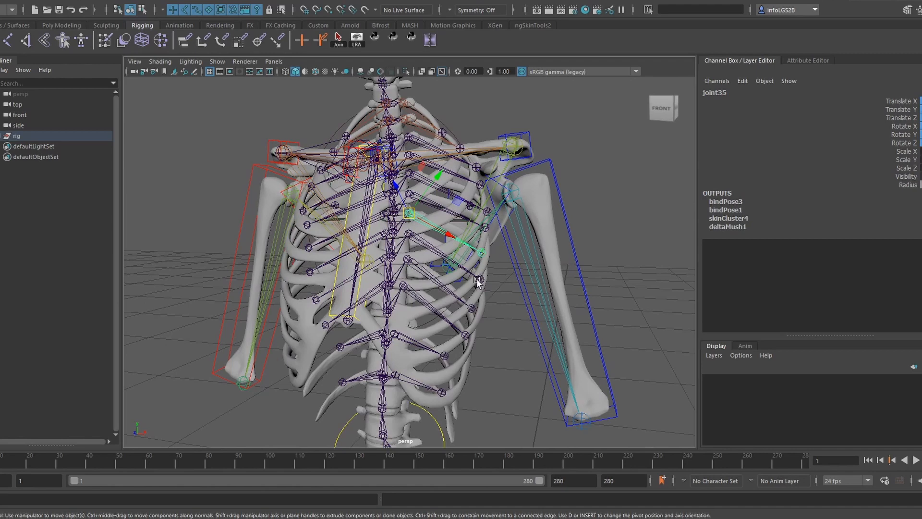
alt+drag(479, 283, 474, 336)
click(474, 339)
click(491, 343)
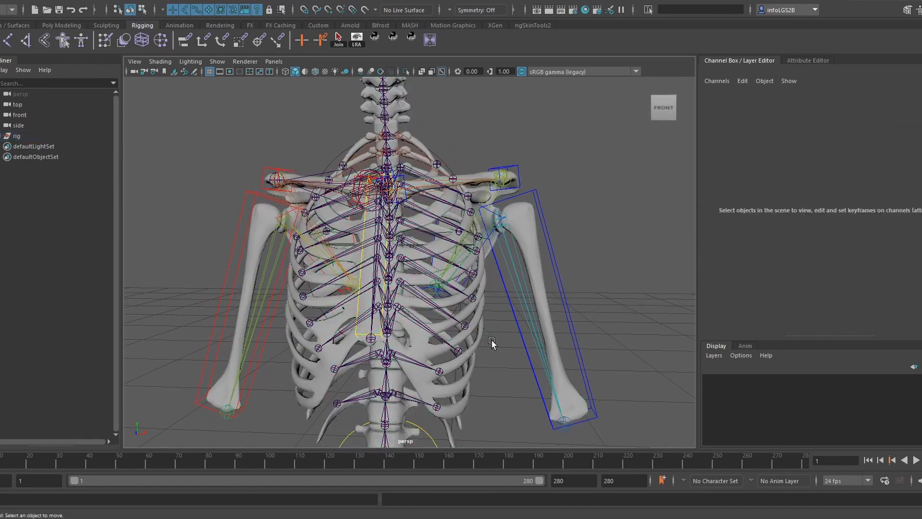
Step: Select the sternum control curve and examine the shoulder blades from behind and the collarbone from the front
click(354, 334)
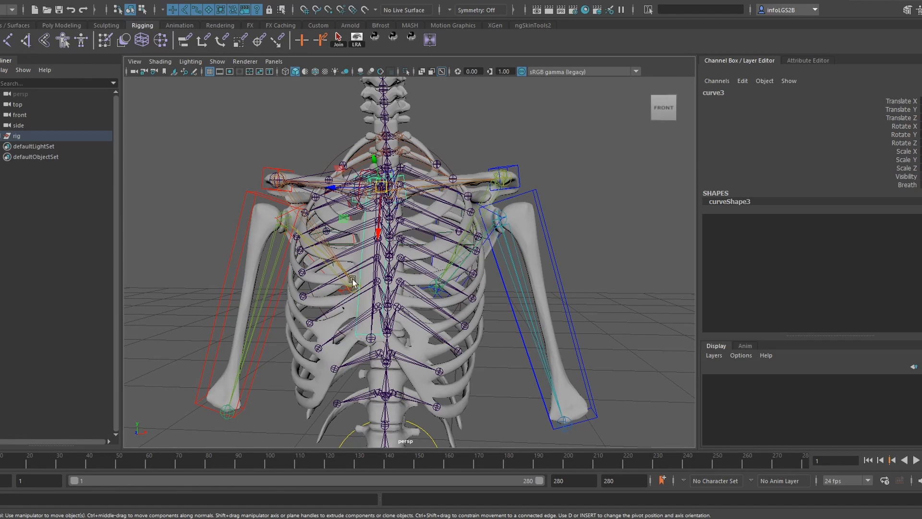
scroll(341, 271, down, 1)
alt+drag(499, 230, 432, 230)
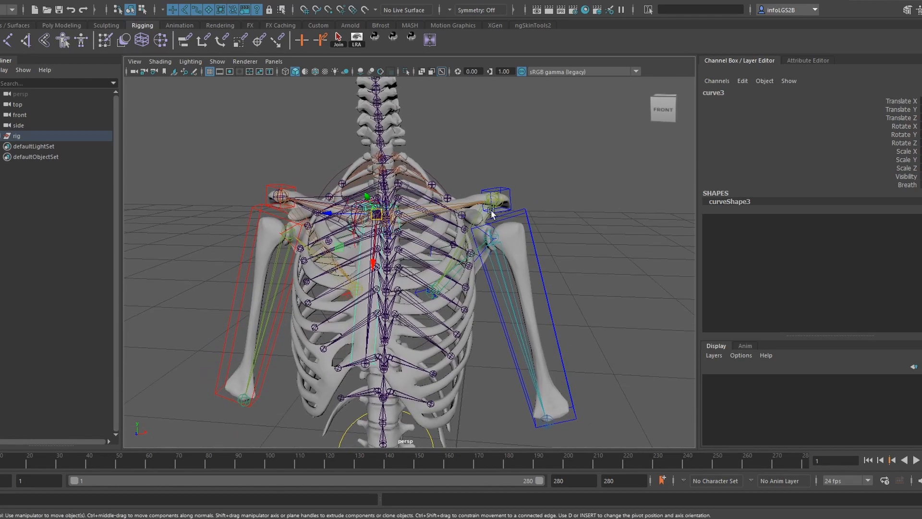
alt+drag(398, 269, 319, 281)
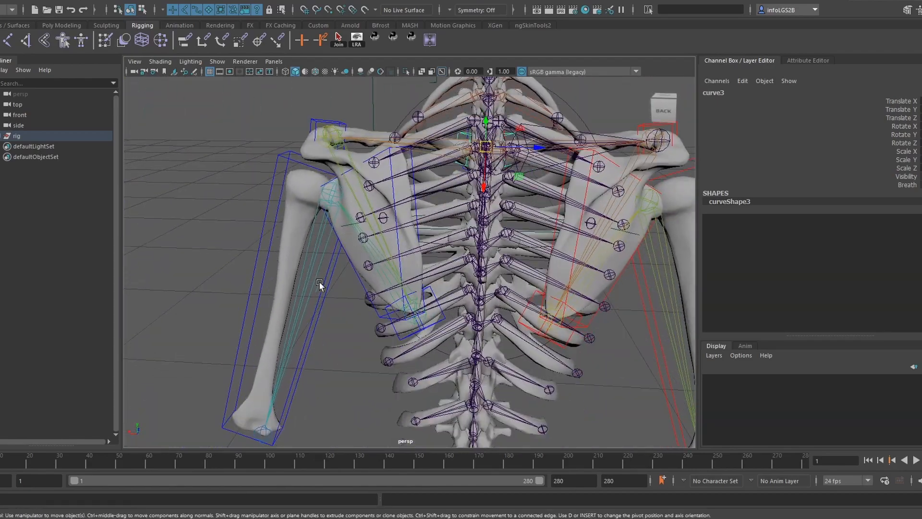
alt+drag(412, 283, 388, 303)
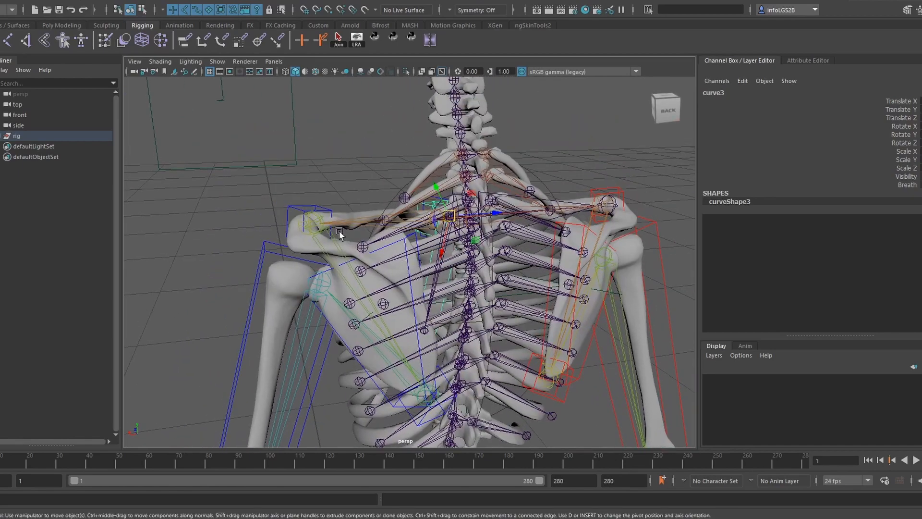
alt+drag(339, 233, 473, 248)
alt+drag(418, 226, 411, 242)
scroll(415, 241, down, 2)
scroll(359, 236, up, 5)
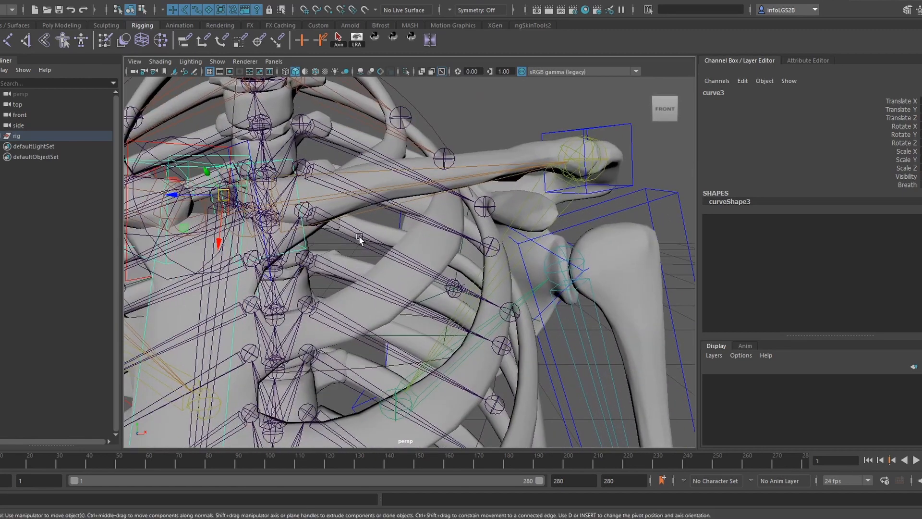
Step: Select the collarbone joint on the blue-control side and inspect it from the sternum out to the shoulder
alt+middle_drag(358, 236, 375, 252)
scroll(375, 252, down, 2)
click(417, 247)
click(419, 254)
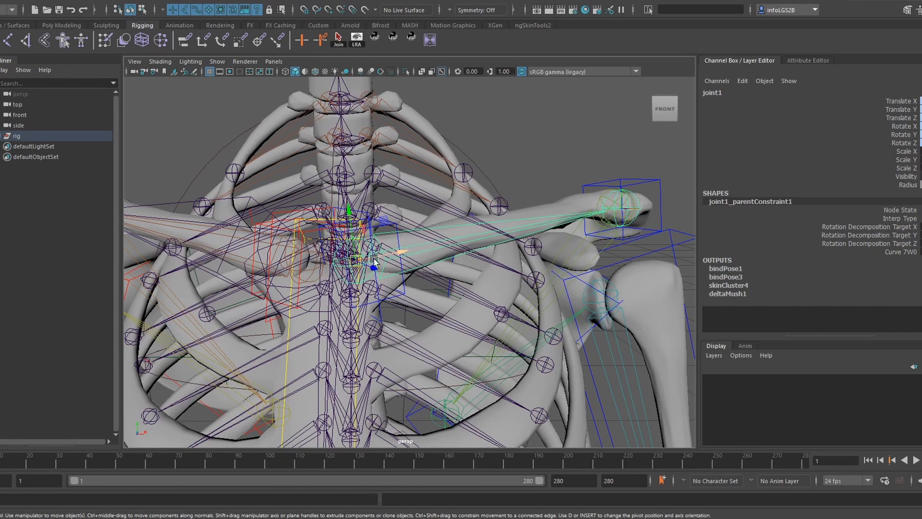
alt+drag(605, 221, 490, 262)
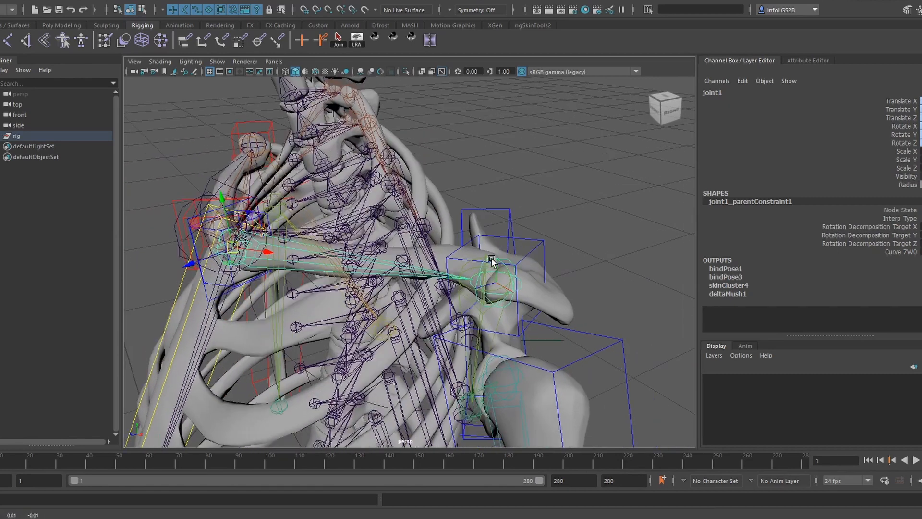
alt+middle_drag(504, 372, 456, 284)
alt+right_drag(457, 284, 475, 288)
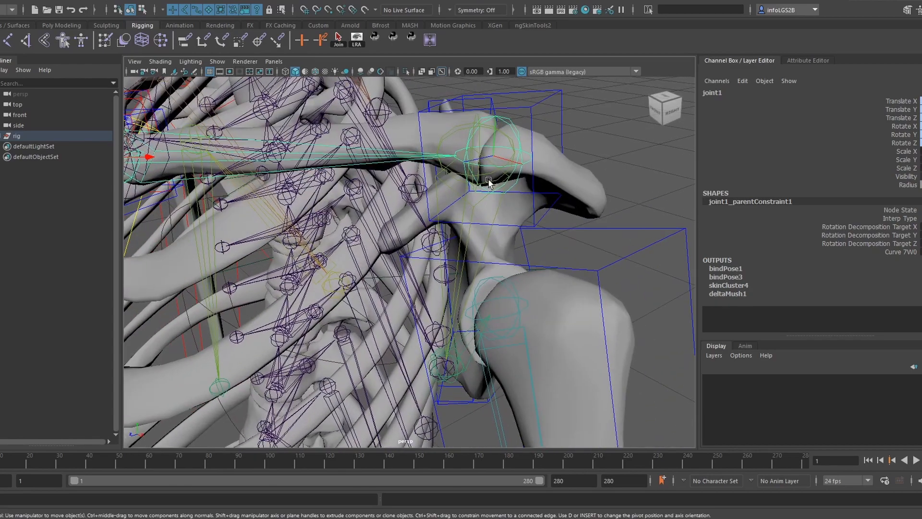
Step: Select the joint at the collarbone's outer end and inspect its placement at the shoulder
scroll(486, 169, down, 4)
alt+drag(488, 169, 455, 225)
scroll(466, 199, up, 3)
scroll(449, 232, down, 3)
scroll(439, 243, up, 5)
scroll(455, 253, down, 5)
click(445, 218)
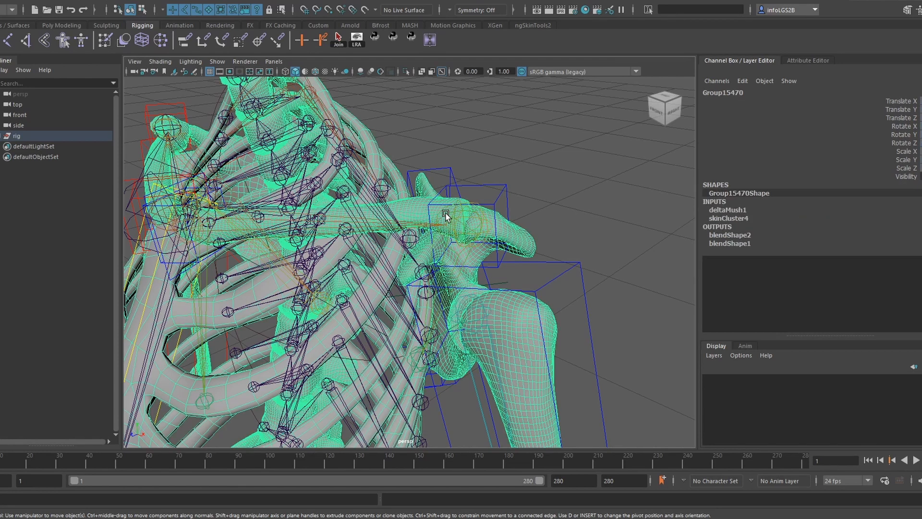
click(450, 221)
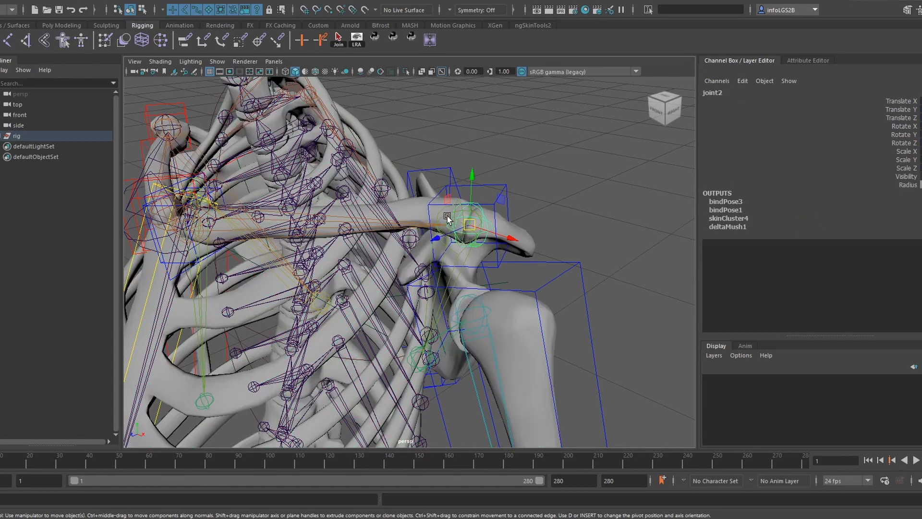
Step: Select the skeleton mesh and examine its wireframe around the collarbone and shoulder blade
click(439, 206)
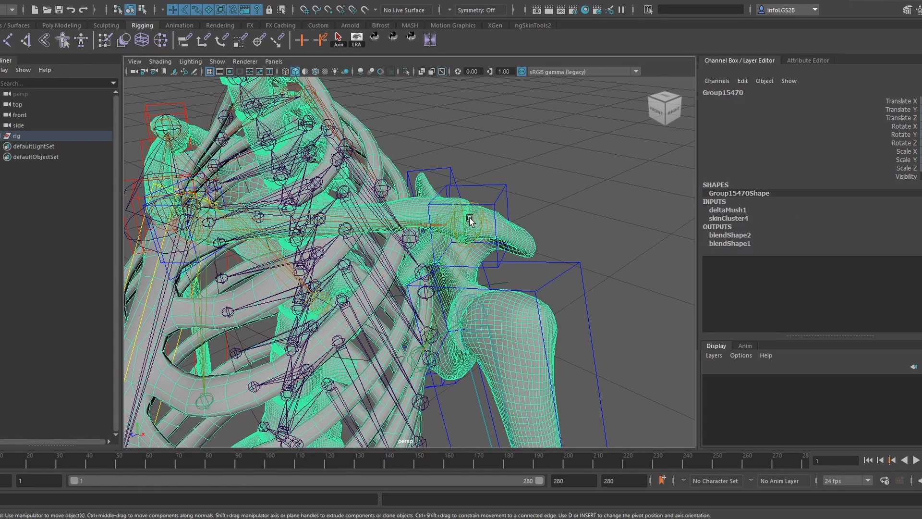
alt+drag(486, 214, 540, 207)
alt+middle_drag(540, 208, 495, 235)
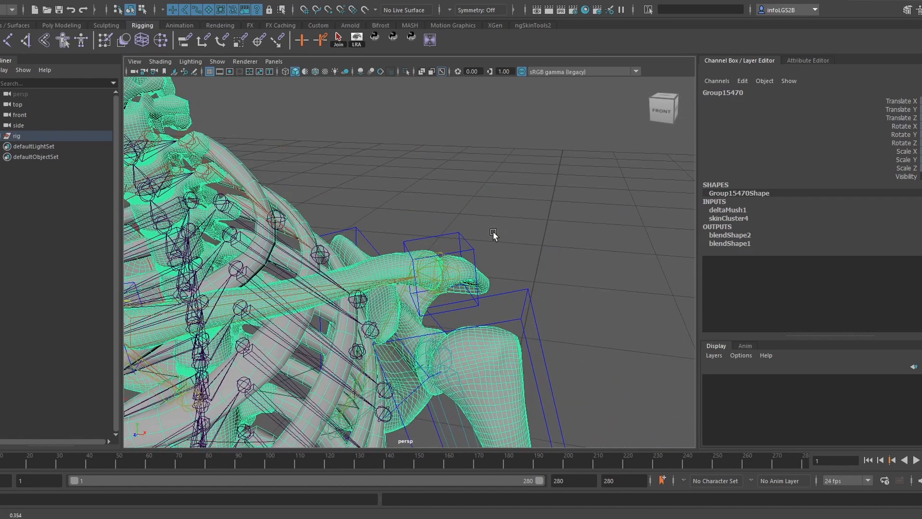
Step: Clear the mesh selection and select the clavicle tip control at the collarbone's outer end
scroll(497, 247, up, 5)
click(426, 270)
scroll(463, 283, down, 5)
click(336, 206)
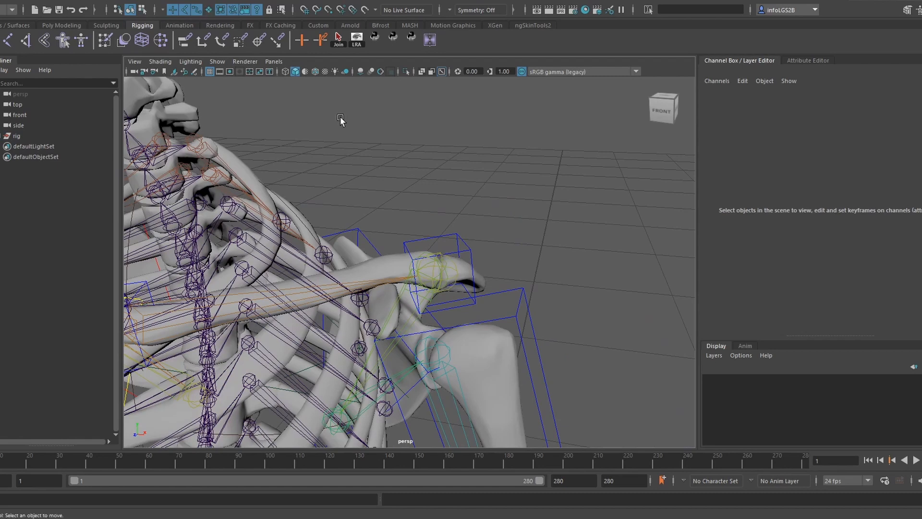
click(425, 268)
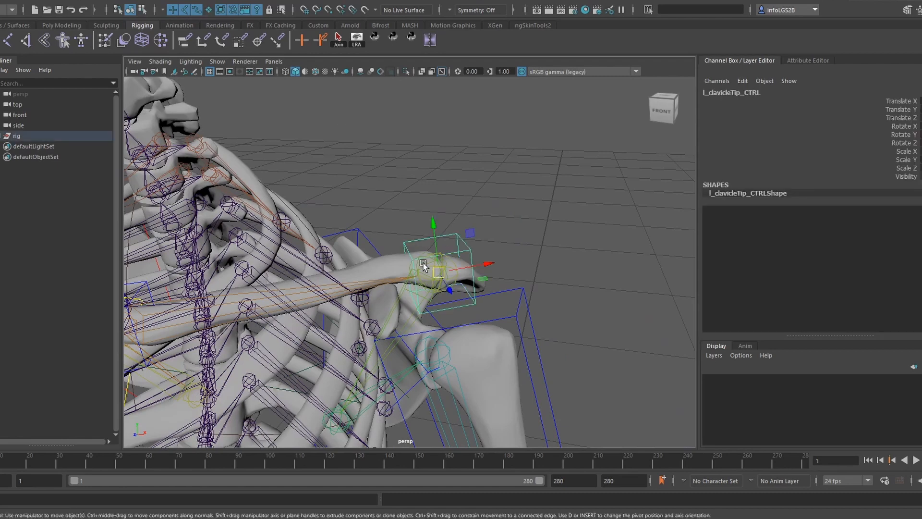
Step: Select the shoulder blade's joint chain at the collarbone's outer end and inspect how it runs down to the blade and upper arm
click(428, 269)
alt+right_drag(428, 270, 510, 305)
alt+drag(510, 304, 498, 305)
alt+right_drag(499, 306, 407, 292)
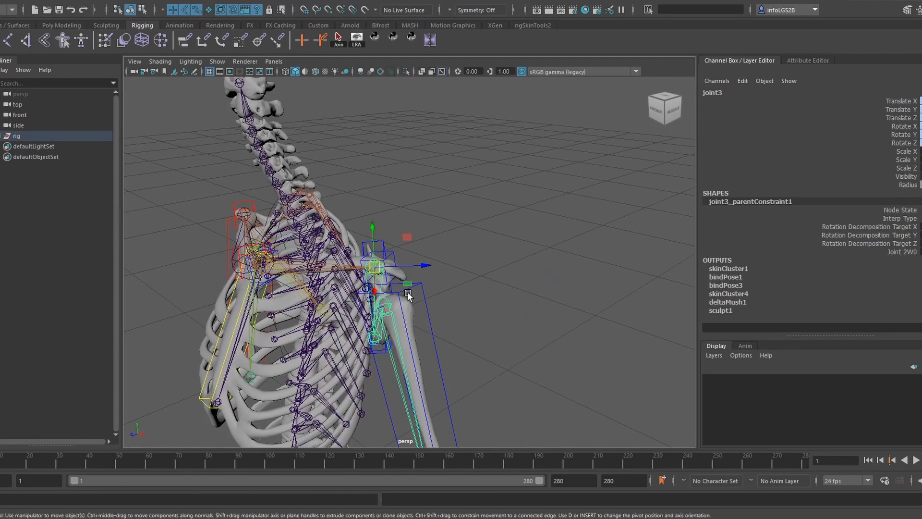
alt+drag(407, 292, 423, 269)
alt+right_drag(423, 269, 475, 283)
alt+drag(475, 283, 466, 286)
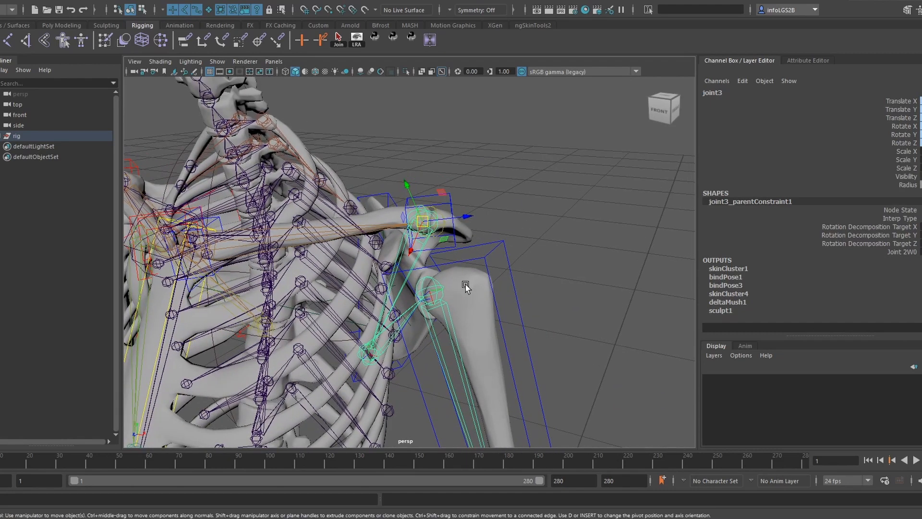
alt+middle_drag(466, 284, 624, 272)
mouse_move(625, 272)
alt+right_down()
mouse_move(597, 266)
mouse_move(619, 257)
alt+right_up()
alt+middle_drag(620, 257, 441, 266)
scroll(350, 262, up, 5)
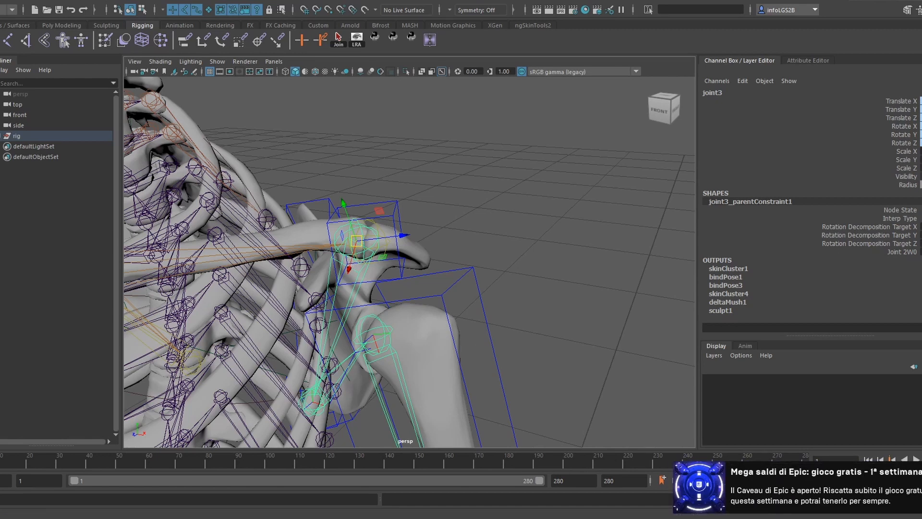
alt+drag(366, 255, 417, 274)
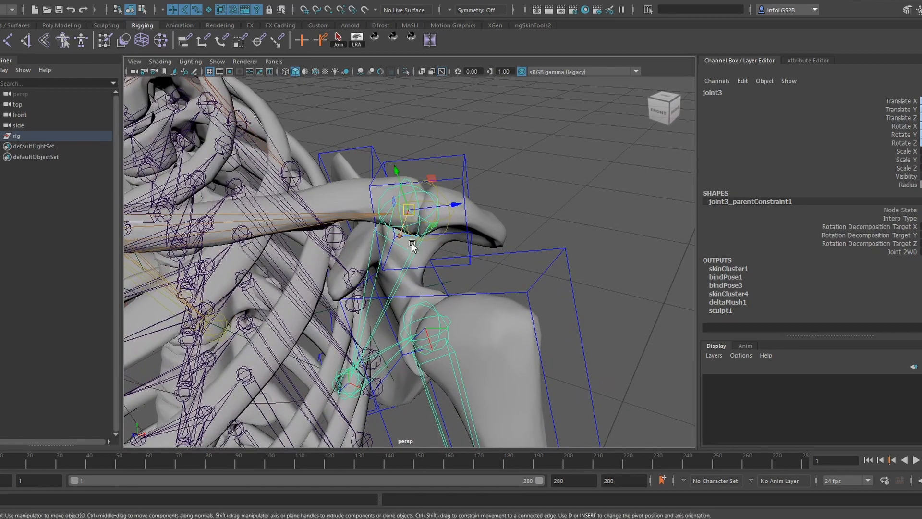
Step: Clear the selection and examine the joint and control at the shoulder blade's lower tip from behind
alt+drag(411, 243, 411, 283)
scroll(377, 275, up, 10)
scroll(433, 286, up, 3)
click(425, 283)
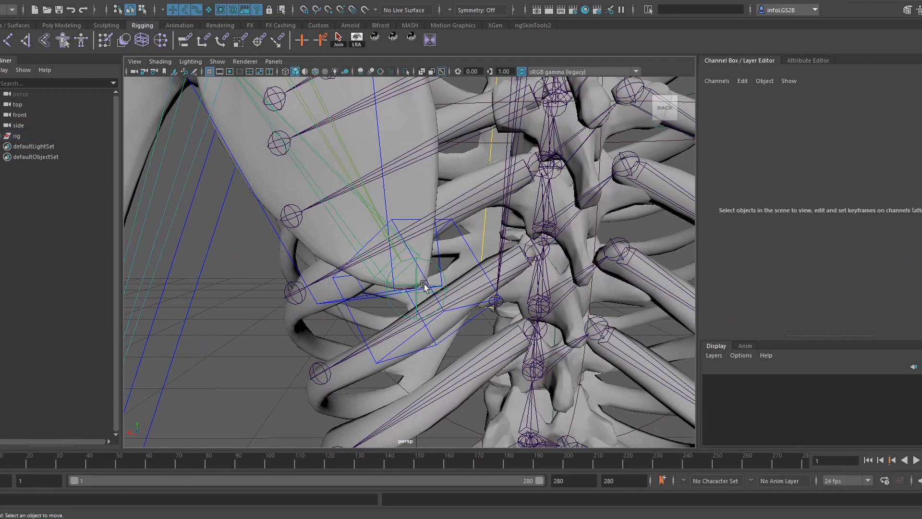
scroll(418, 290, down, 10)
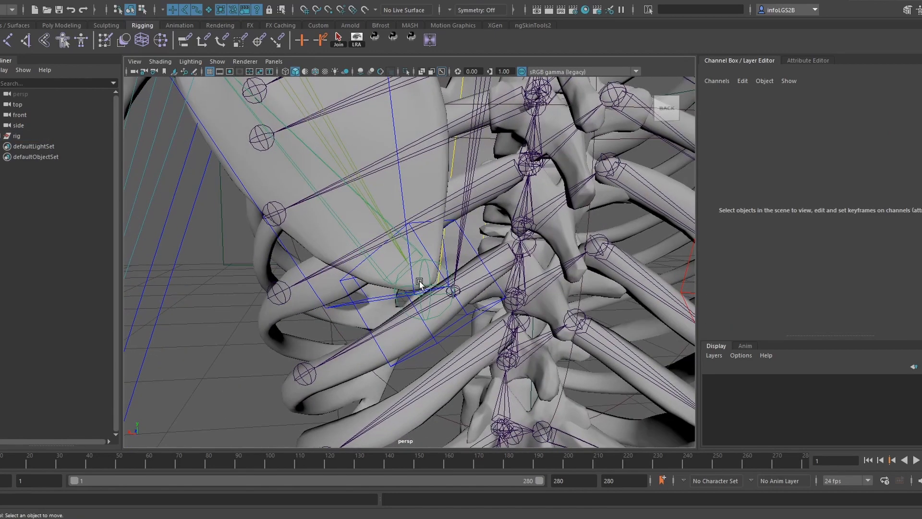
alt+drag(428, 303, 319, 263)
scroll(318, 252, up, 5)
scroll(318, 252, up, 5)
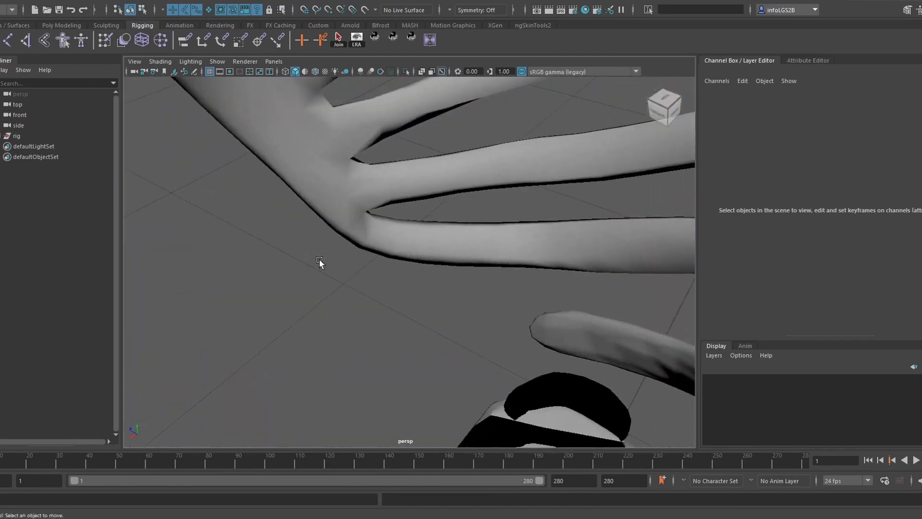
Step: Examine the torso from the side and the shoulder and upper arm controls from the front with nothing selected
scroll(318, 263, down, 8)
alt+right_drag(259, 243, 305, 250)
alt+drag(304, 251, 483, 241)
alt+right_drag(483, 240, 355, 257)
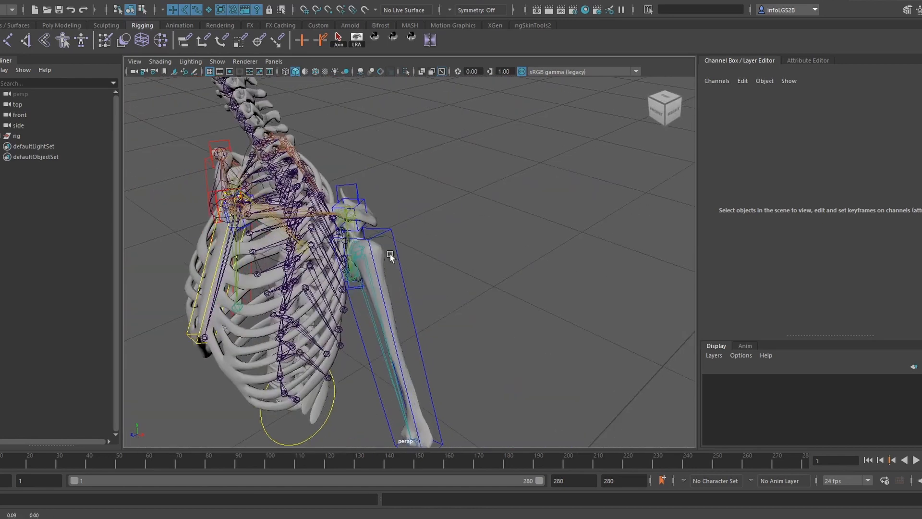
alt+drag(355, 257, 422, 243)
alt+right_drag(422, 243, 468, 266)
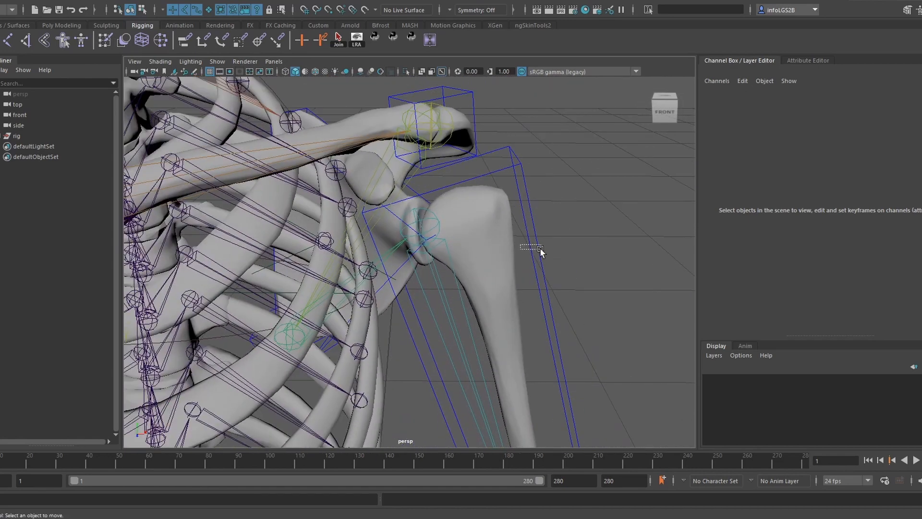
drag(539, 248, 540, 248)
click(575, 261)
Step: Examine up close the upper arm joint where the arm bone's head meets the shoulder blade's socket
alt+drag(425, 256, 439, 261)
scroll(441, 264, up, 3)
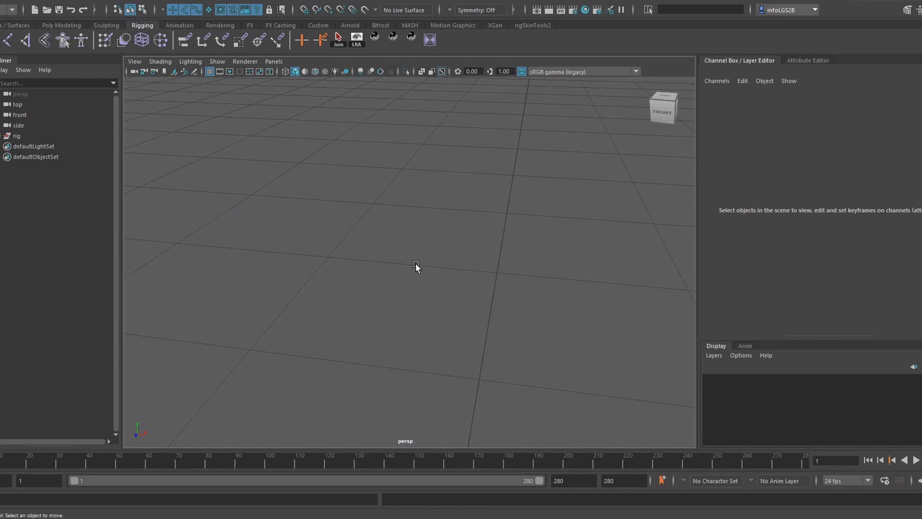
alt+right_drag(416, 264, 396, 263)
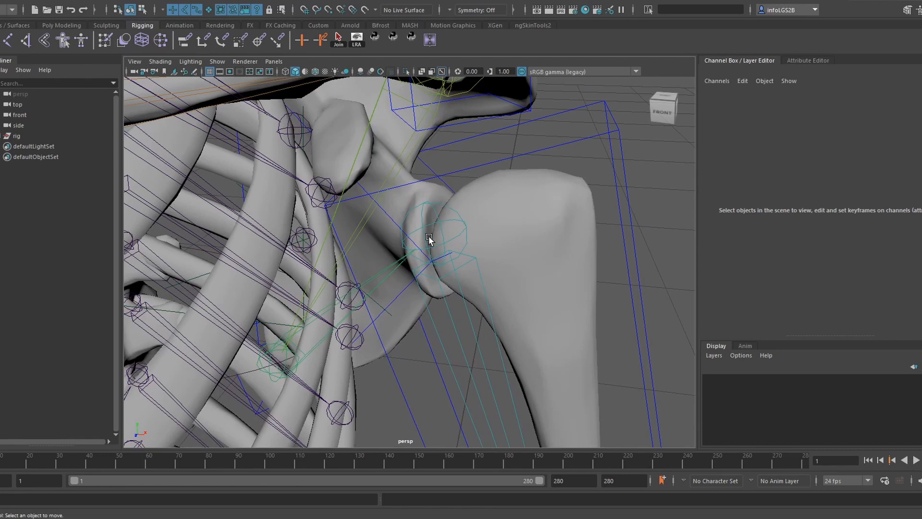
alt+drag(428, 235, 436, 285)
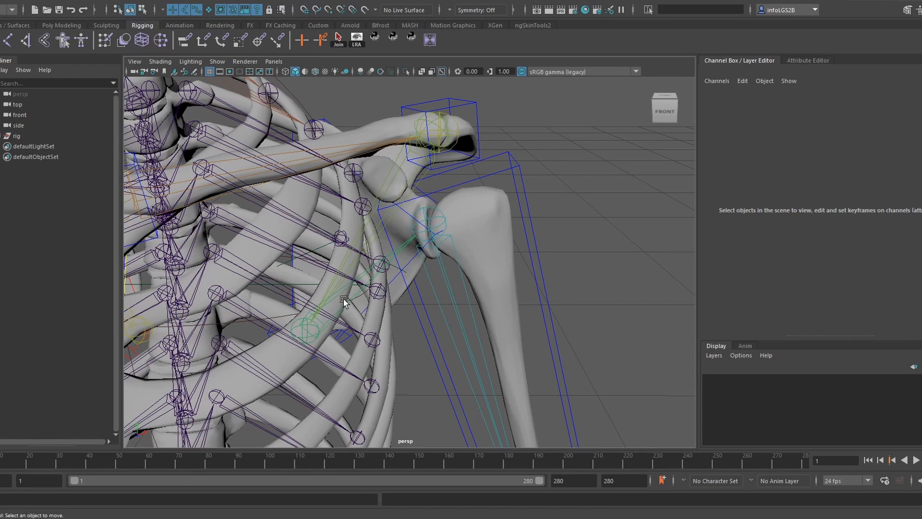
alt+right_drag(438, 274, 405, 272)
alt+right_drag(461, 282, 485, 284)
Step: Create a polygon sphere, scale it down and snap it to the joint at the collarbone's outer end
click(41, 26)
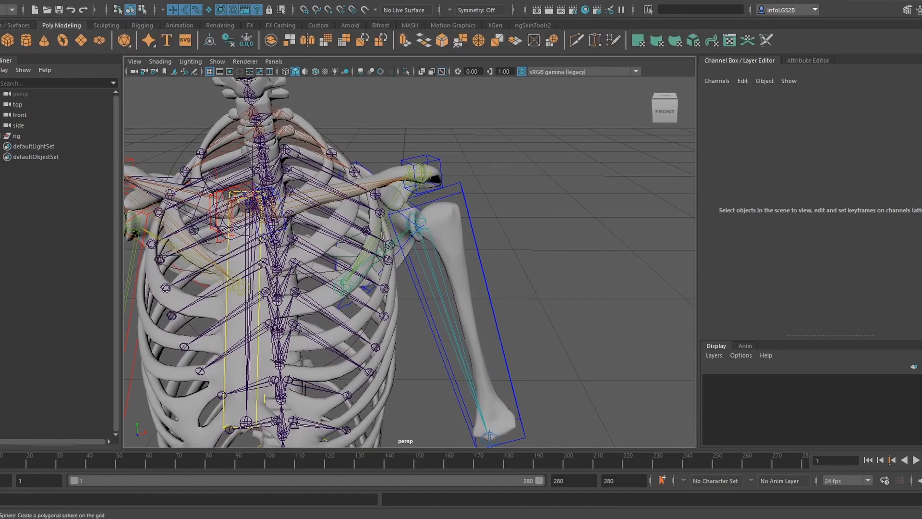
click(1, 40)
alt+middle_drag(415, 323, 424, 267)
alt+right_drag(424, 268, 357, 301)
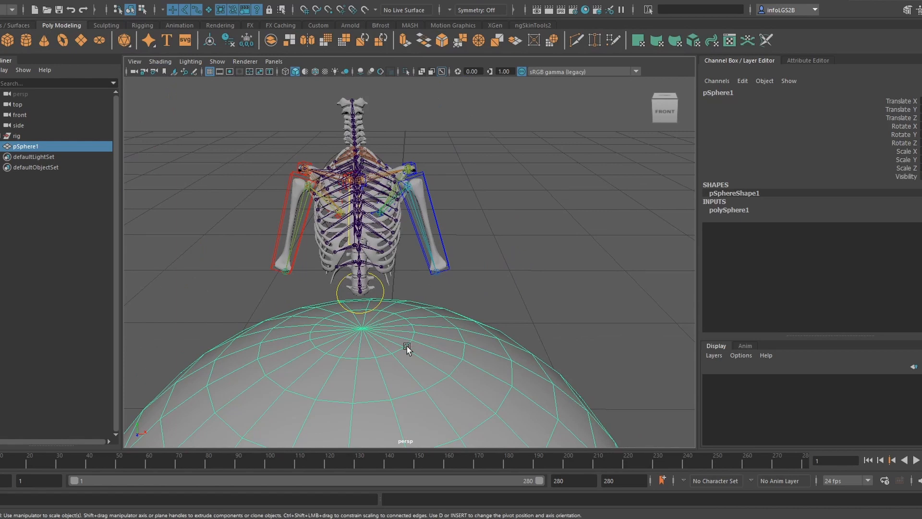
alt+right_drag(406, 346, 391, 408)
mouse_move(392, 407)
mouse_down()
mouse_move(248, 393)
mouse_move(201, 404)
mouse_move(376, 413)
mouse_up()
key(v)
drag(396, 373, 411, 214)
Step: Scale the sphere down to roughly the width of the collarbone's outer end
alt+right_drag(422, 289, 724, 370)
alt+middle_drag(484, 198, 456, 321)
alt+right_drag(457, 320, 406, 241)
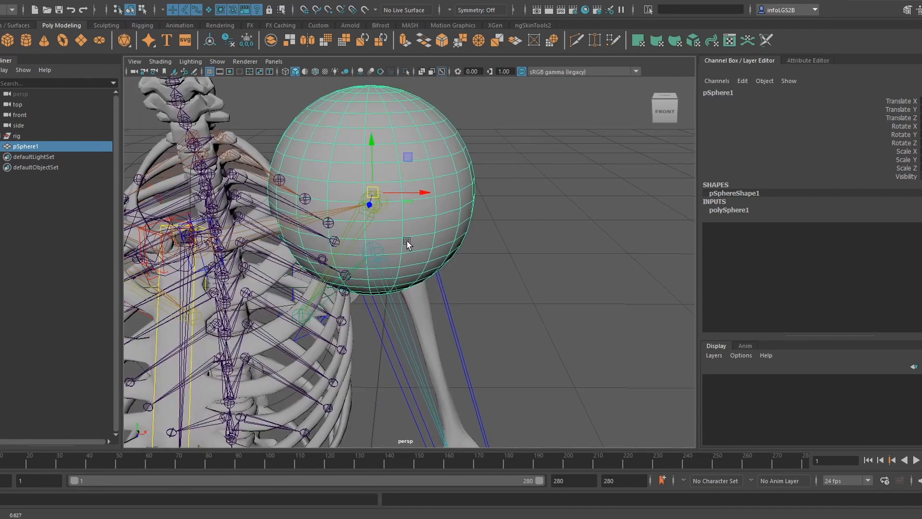
drag(373, 189, 234, 192)
key(w)
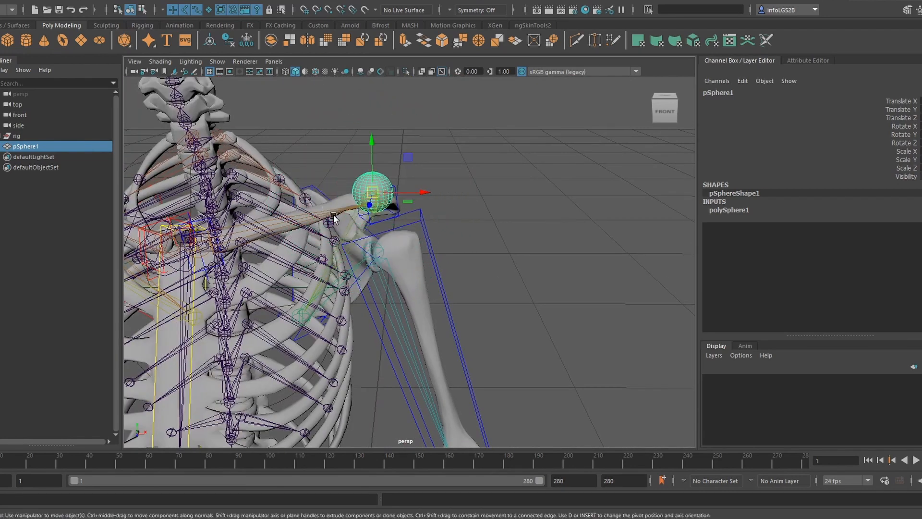
alt+right_drag(234, 192, 375, 221)
Step: Restore the sphere's selection and move it down to the head of the upper arm bone
click(421, 162)
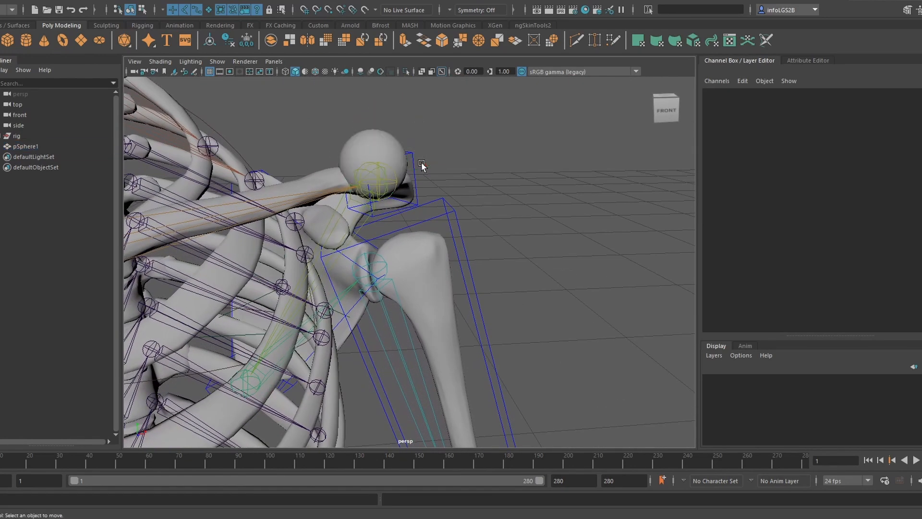
key(ctrl+z)
drag(407, 130, 430, 233)
key(f)
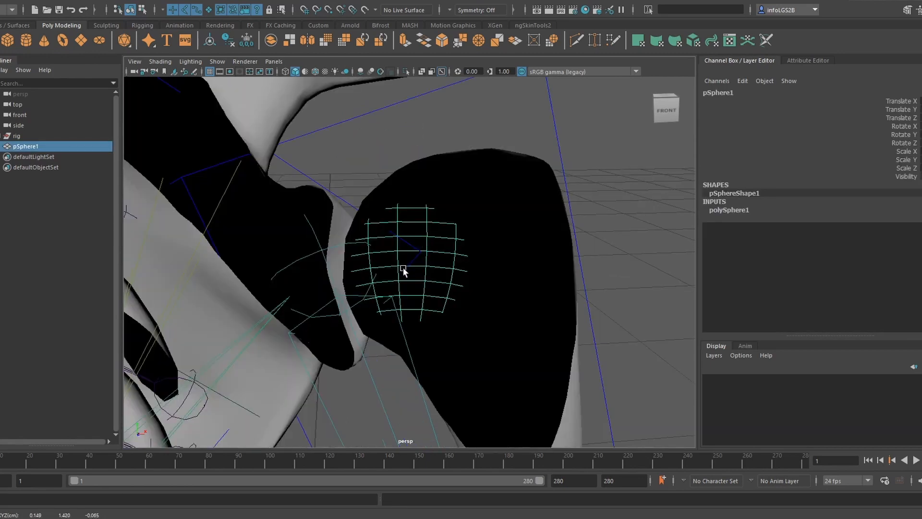
alt+right_drag(403, 270, 359, 294)
alt+drag(358, 295, 358, 336)
Step: Resize the sphere and lower it slightly at the head of the upper arm bone
key(r)
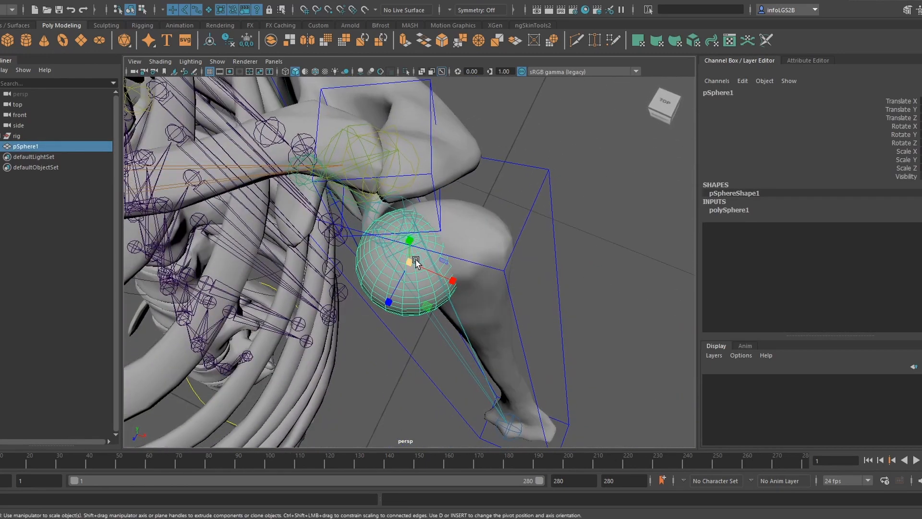
drag(414, 264, 465, 245)
key(w)
drag(392, 208, 391, 224)
alt+drag(391, 225, 353, 280)
scroll(353, 280, up, 3)
scroll(354, 290, down, 2)
scroll(353, 290, down, 3)
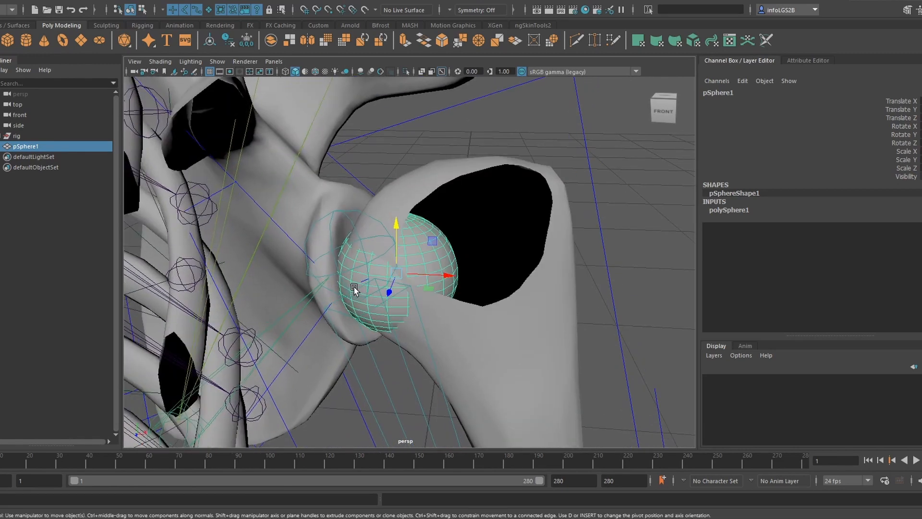
scroll(354, 290, down, 3)
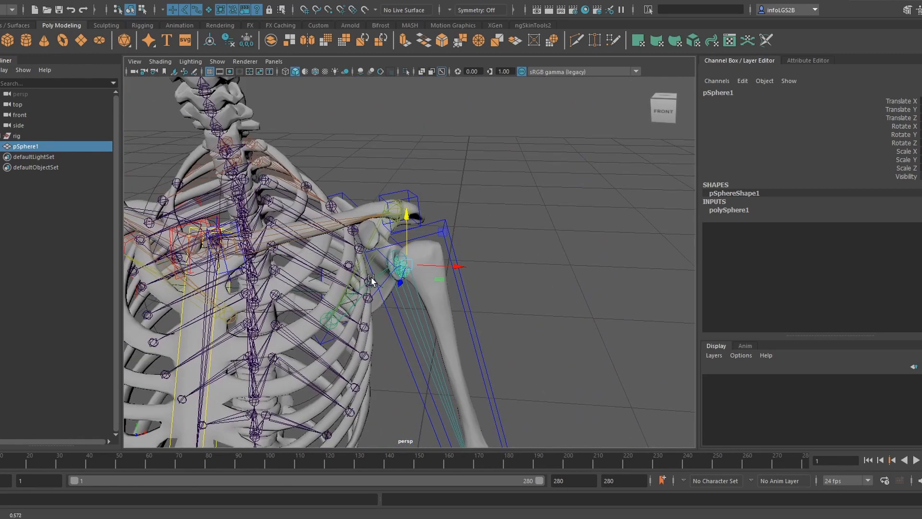
Step: Try near clip plane values of 100 and 1 on the perspective camera, and settle on 0.01
click(130, 72)
key(ctrl+a)
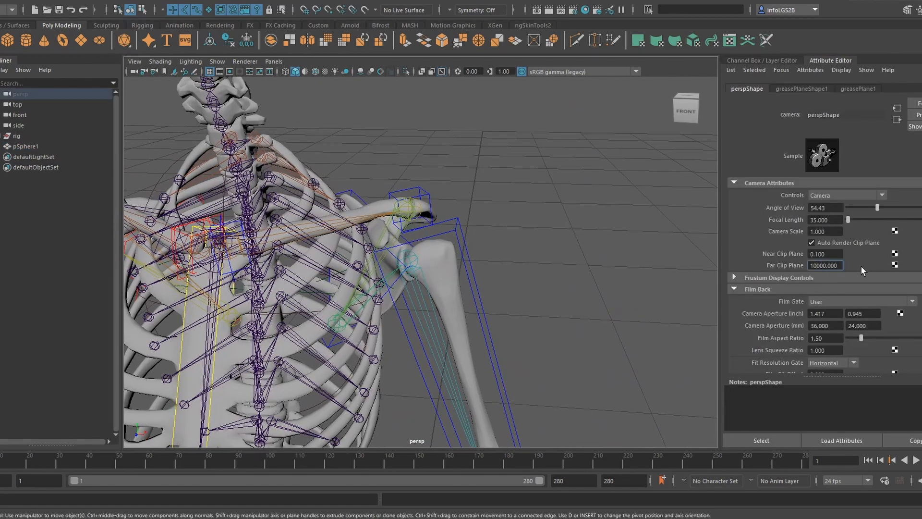
click(825, 254)
key(Return)
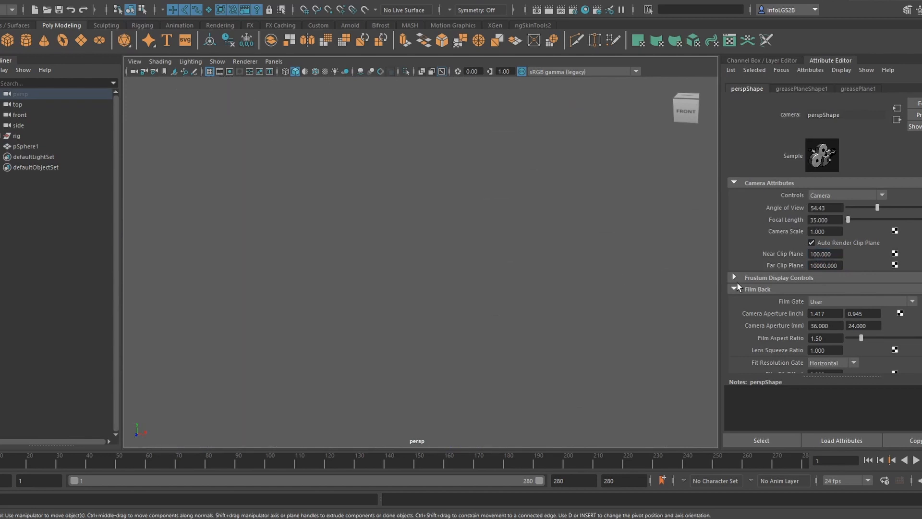
text(1)
key(Return)
text(0.01)
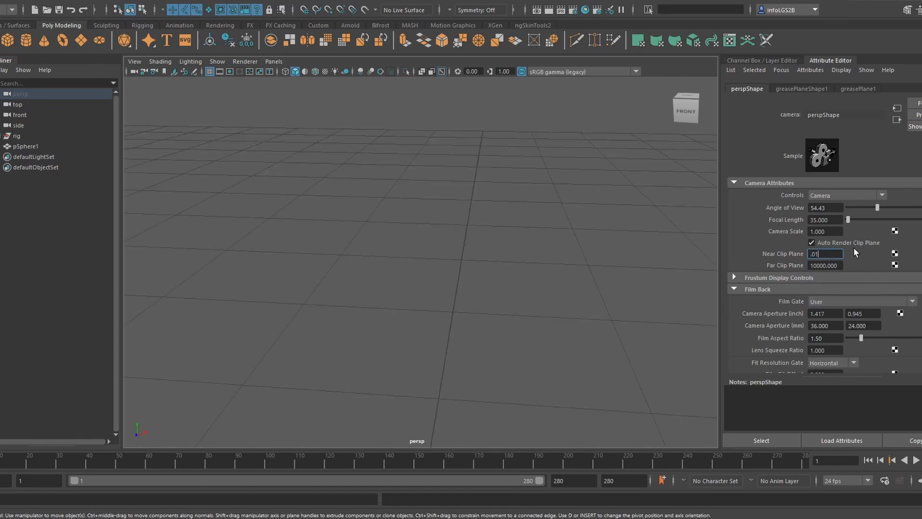
key(Return)
Step: Reselect the sphere and reposition it between the upper arm bone's head and the shoulder blade's socket
alt+right_drag(479, 253, 496, 281)
click(406, 301)
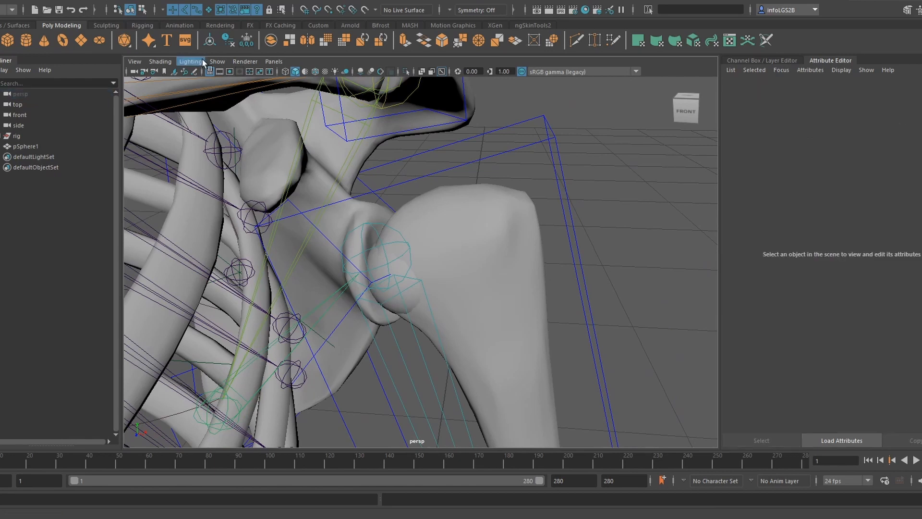
click(92, 156)
click(102, 148)
alt+right_drag(398, 241, 381, 241)
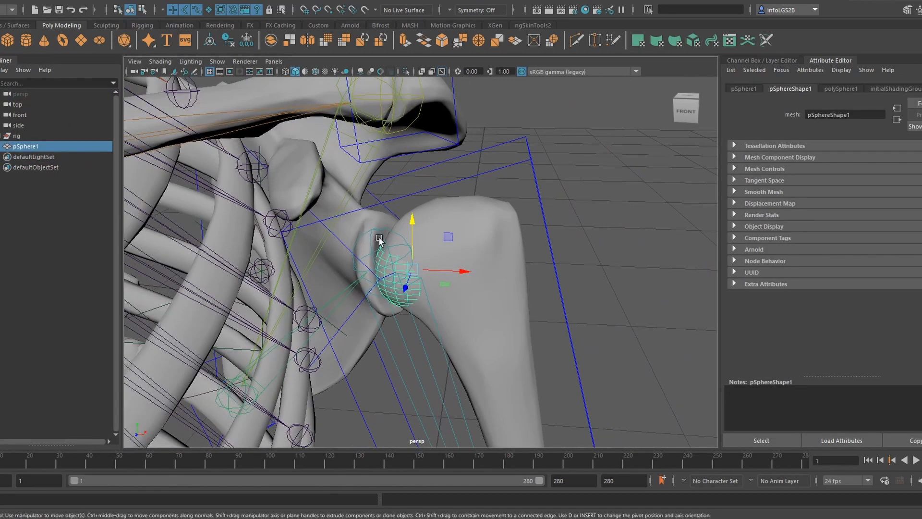
drag(412, 244, 455, 208)
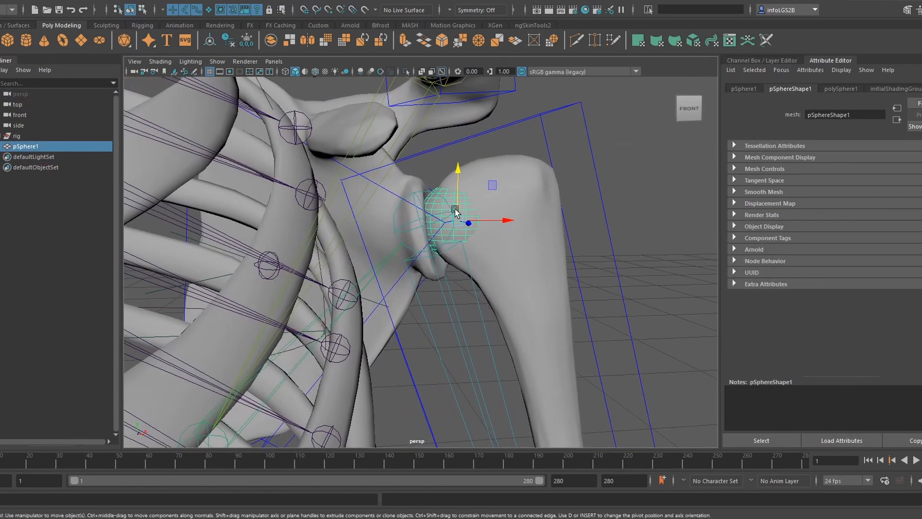
drag(492, 181, 405, 321)
alt+right_drag(404, 321, 410, 350)
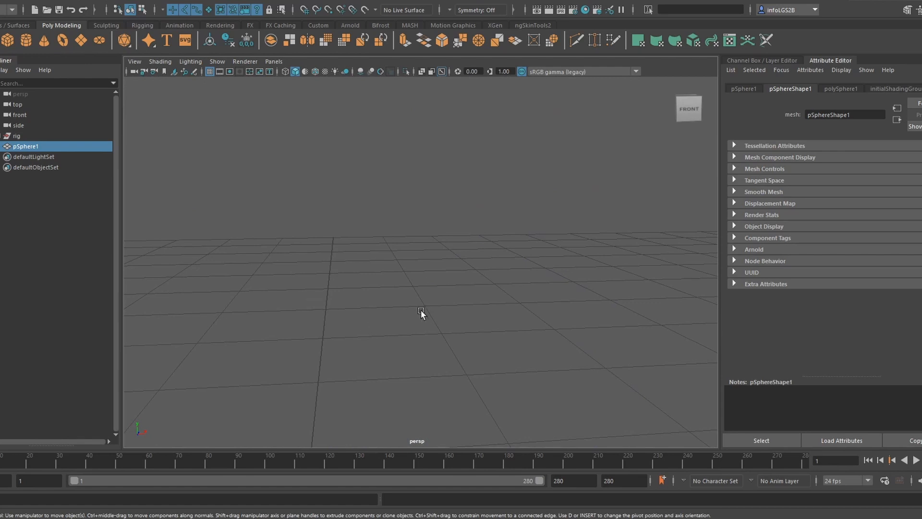
Step: Fine-tune the sphere's height in the gap between the arm bone's head and the socket
alt+right_drag(422, 313, 420, 259)
click(78, 145)
alt+middle_drag(420, 292, 410, 267)
alt+right_drag(411, 266, 419, 287)
alt+middle_drag(419, 286, 418, 276)
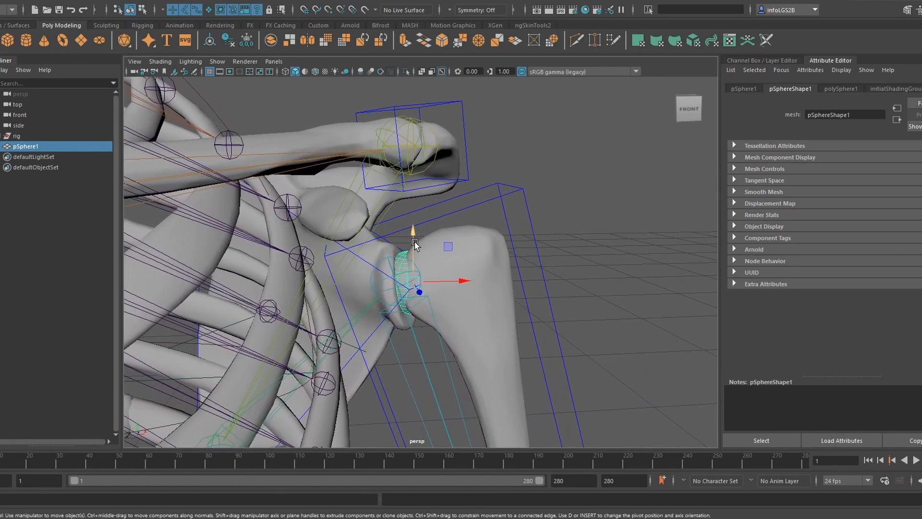
drag(413, 239, 410, 245)
alt+drag(401, 296, 412, 289)
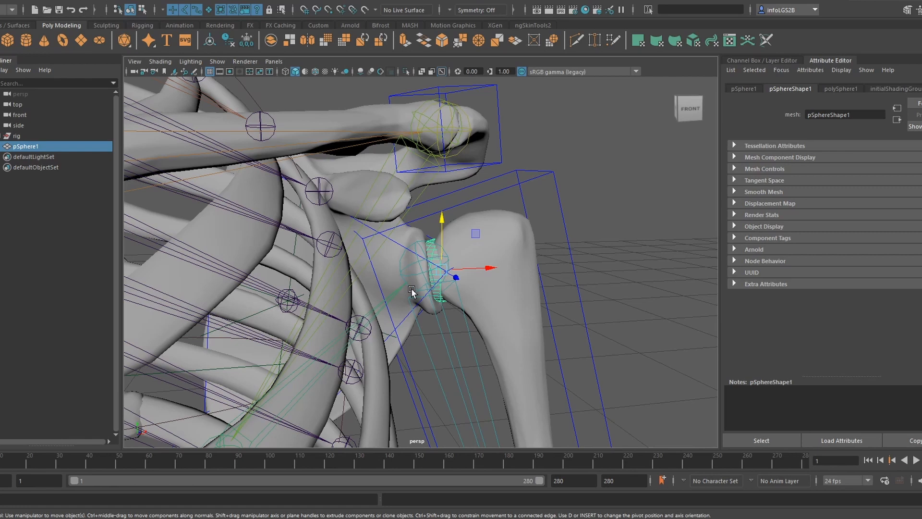
Step: Delete the sphere and examine the shoulder joint and rib cage from the front
key(Delete)
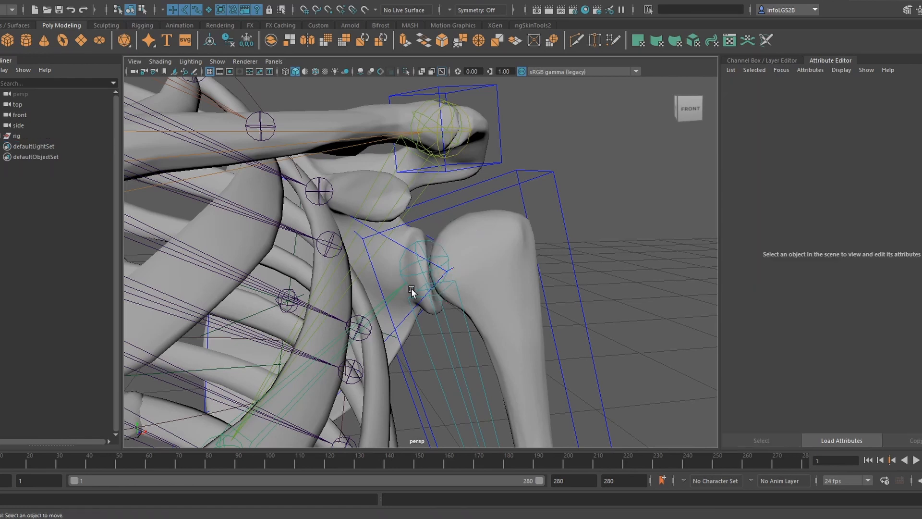
alt+drag(470, 282, 422, 282)
alt+drag(367, 247, 408, 188)
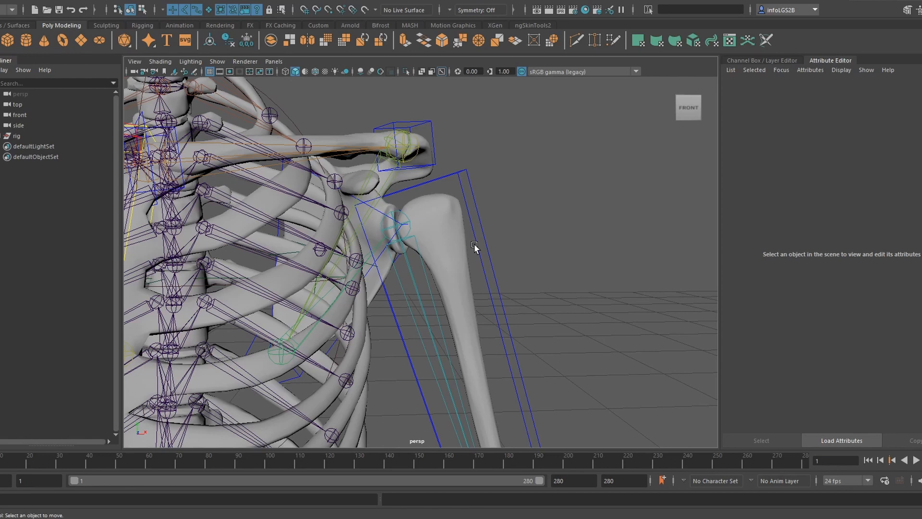
scroll(474, 243, down, 3)
alt+drag(476, 243, 476, 235)
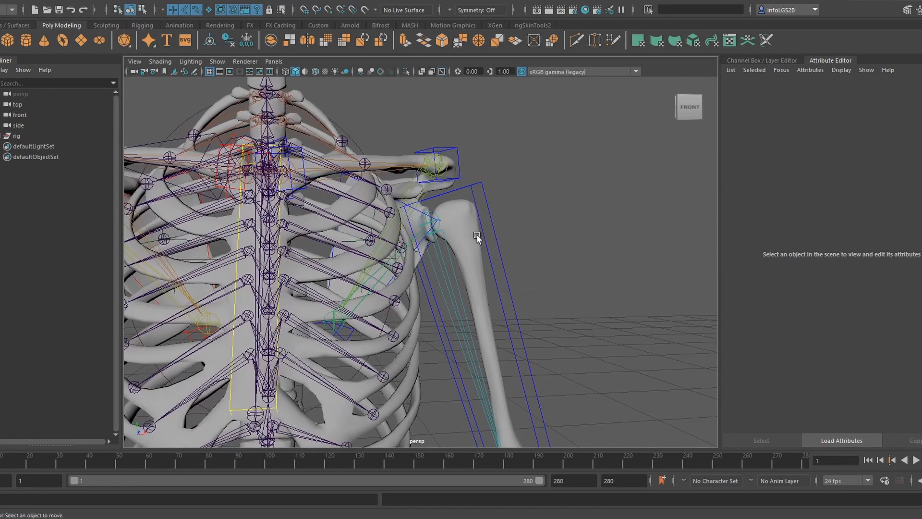
Step: Select the left upper arm control, rotate the arm bone outward from the torso, and inspect the head against its socket
click(496, 268)
key(e)
drag(421, 261, 464, 243)
key(w)
alt+middle_drag(451, 251, 447, 256)
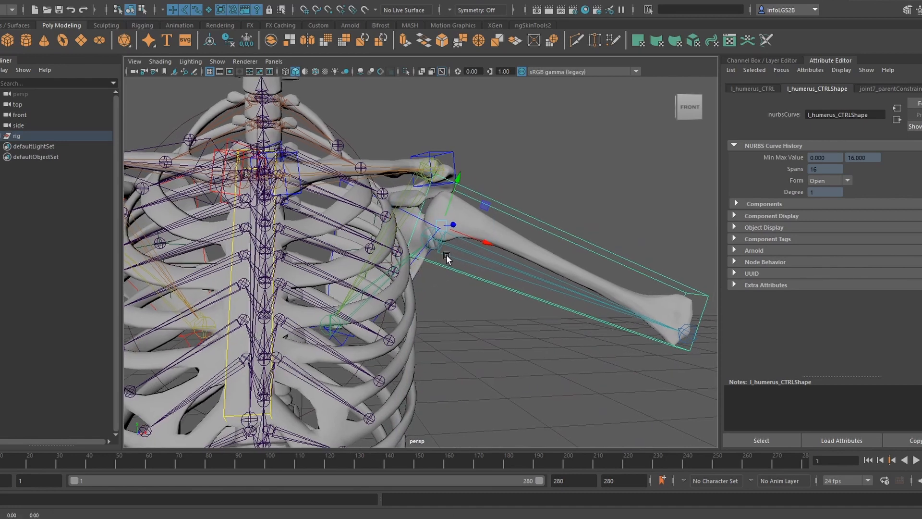
scroll(447, 259, up, 10)
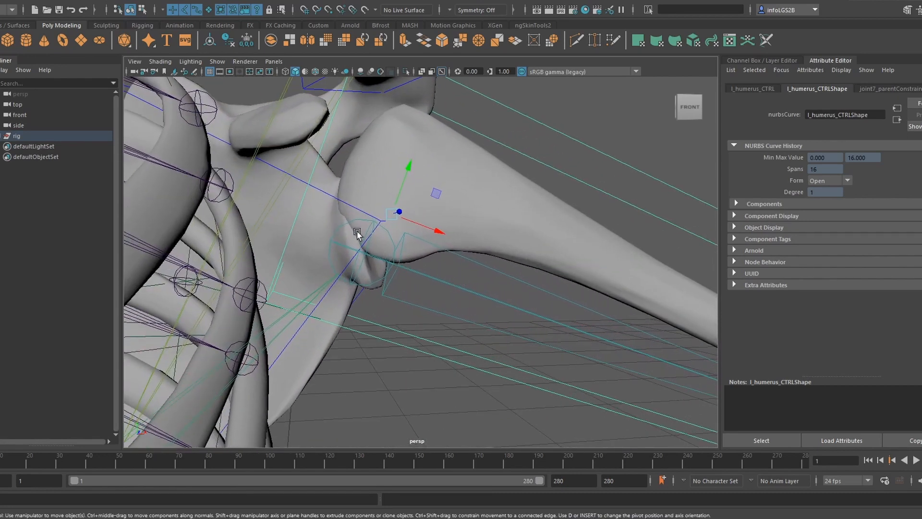
Step: Select the left shoulder blade control from behind the rib cage and shift the blade slightly
scroll(429, 245, down, 5)
alt+drag(520, 216, 507, 304)
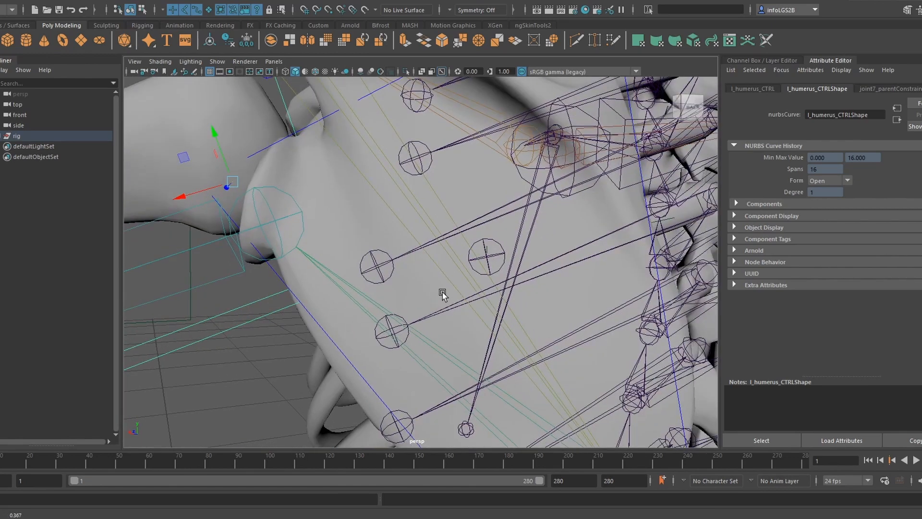
scroll(426, 286, down, 3)
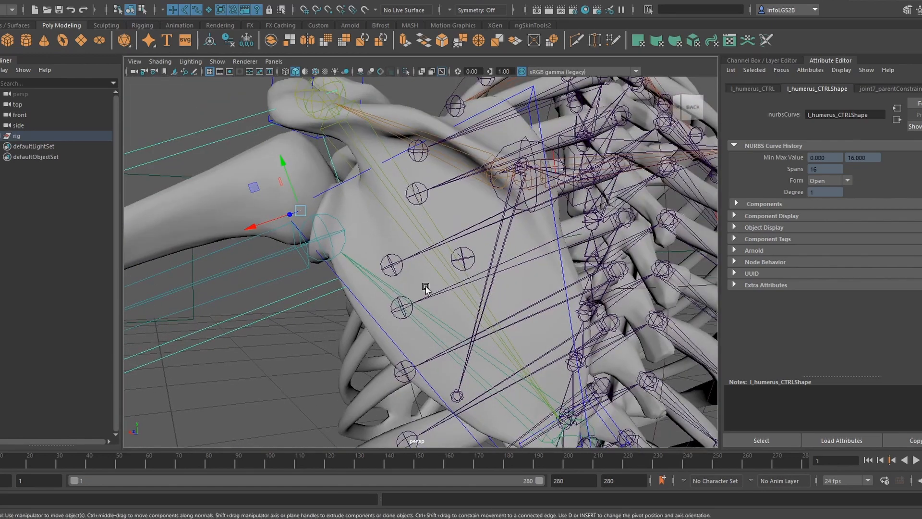
alt+right_drag(364, 305, 384, 311)
scroll(383, 311, down, 3)
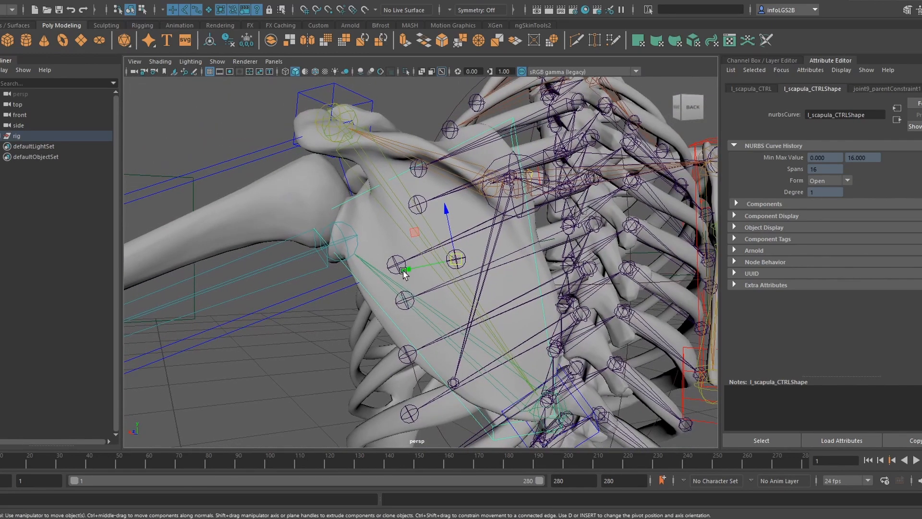
scroll(418, 233, up, 3)
click(421, 225)
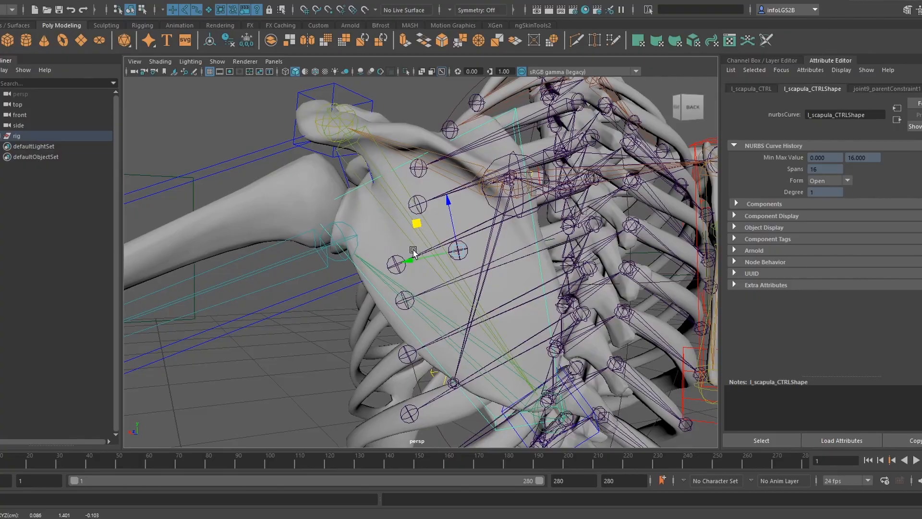
Step: Examine the left shoulder blade and raised upper arm from the side and back of the rib cage
alt+drag(410, 256, 307, 267)
alt+middle_drag(307, 267, 403, 251)
alt+drag(404, 251, 422, 243)
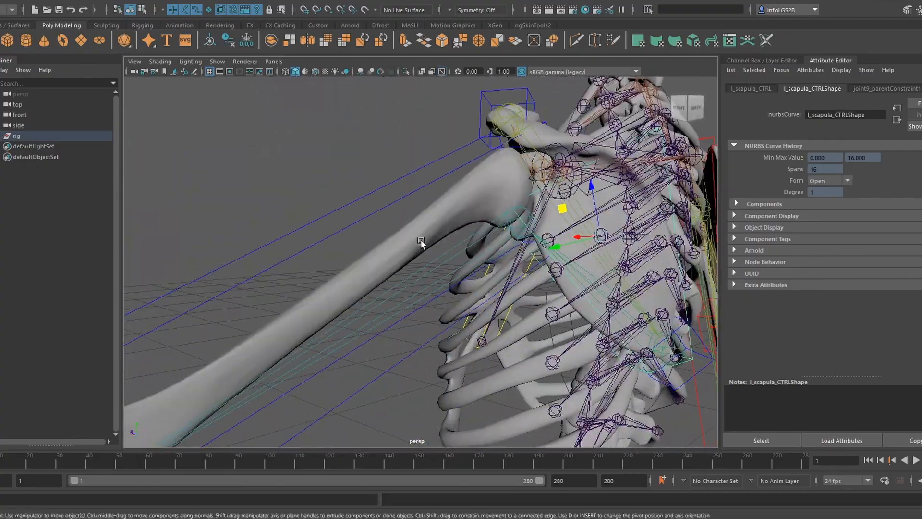
alt+right_drag(422, 243, 450, 255)
alt+middle_drag(450, 255, 413, 262)
drag(417, 290, 390, 284)
alt+right_drag(408, 275, 383, 303)
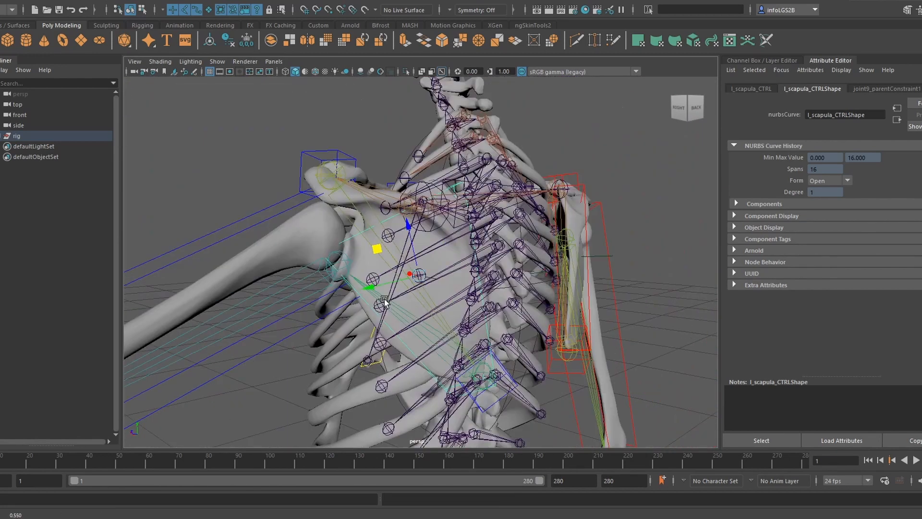
alt+drag(383, 303, 362, 284)
alt+middle_drag(281, 273, 360, 281)
Step: Select the joint at the head of the left upper arm bone and try shifting it twice, undoing each move
click(335, 245)
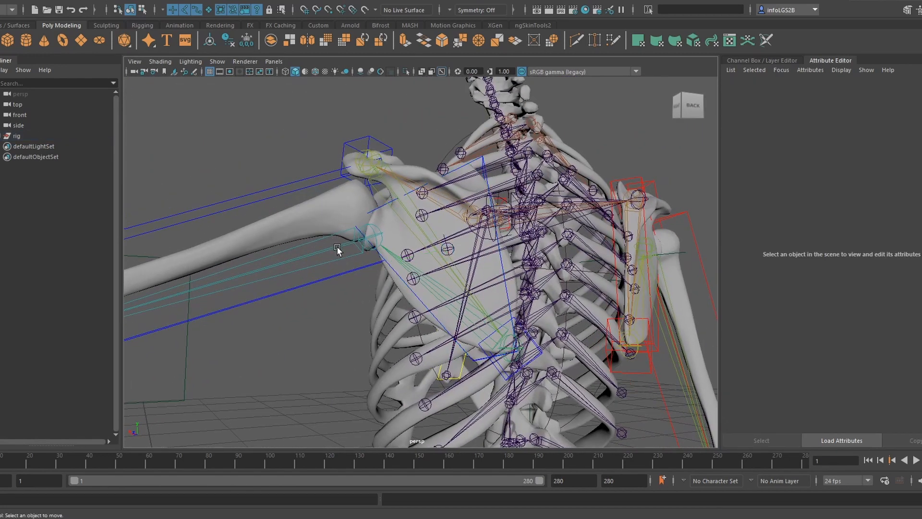
click(339, 248)
middle_drag(340, 249, 339, 263)
key(ctrl+z)
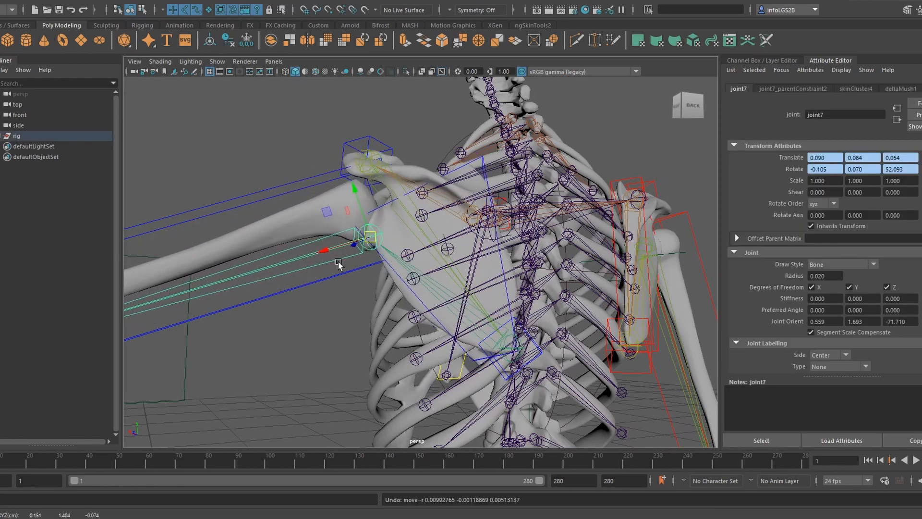
alt+drag(370, 259, 360, 260)
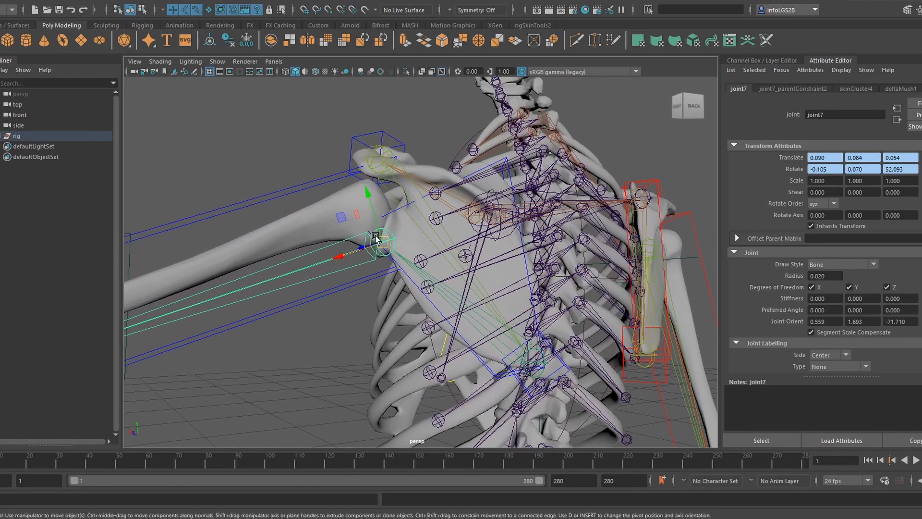
middle_drag(376, 237, 357, 268)
key(ctrl+z)
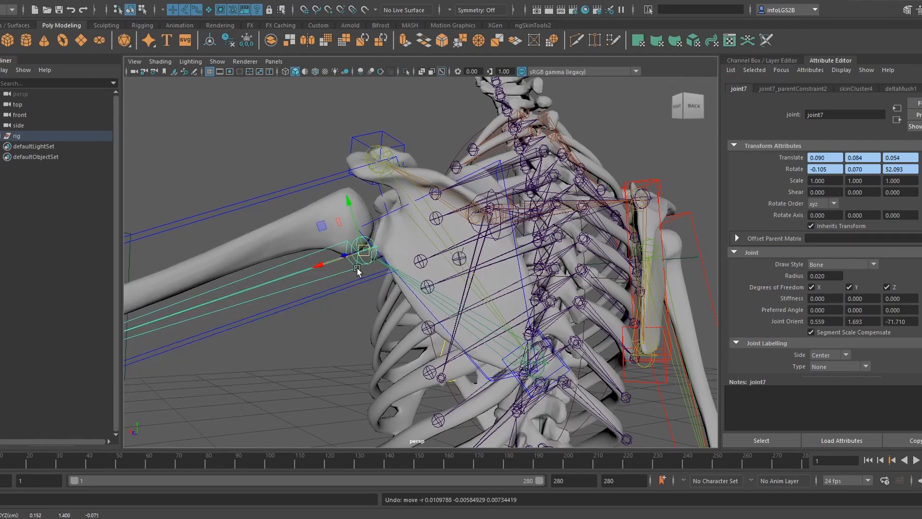
Step: Examine the raised left upper arm, its joint and the shoulder blade socket from the front and above
alt+drag(357, 268, 470, 286)
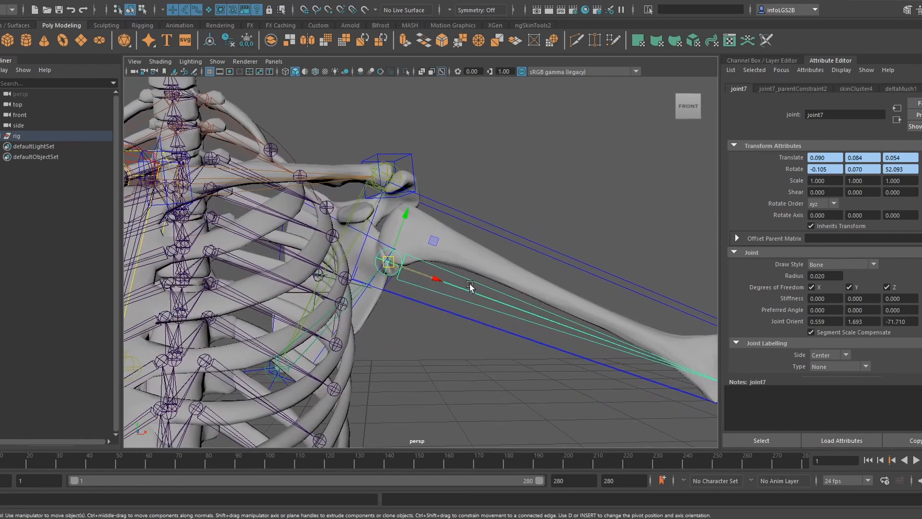
alt+middle_drag(419, 308, 443, 290)
alt+right_drag(407, 274, 424, 282)
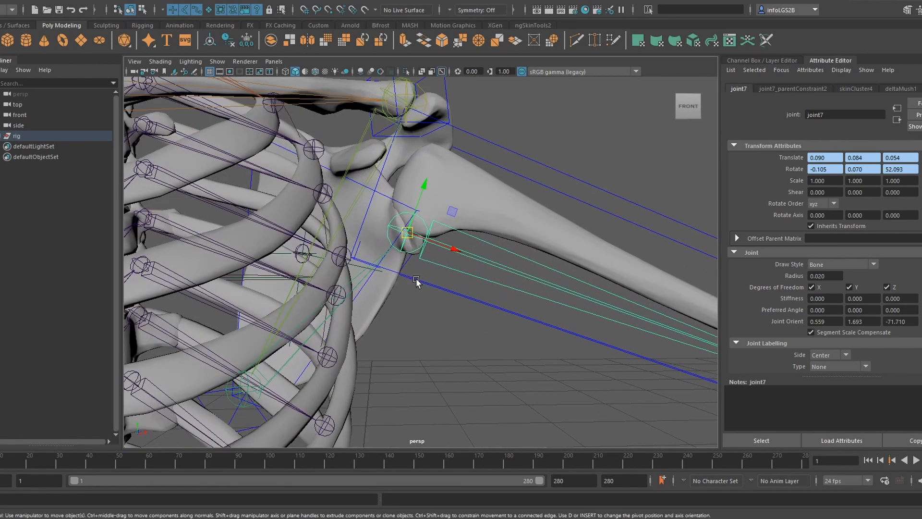
alt+drag(499, 235, 417, 275)
alt+right_drag(489, 278, 453, 278)
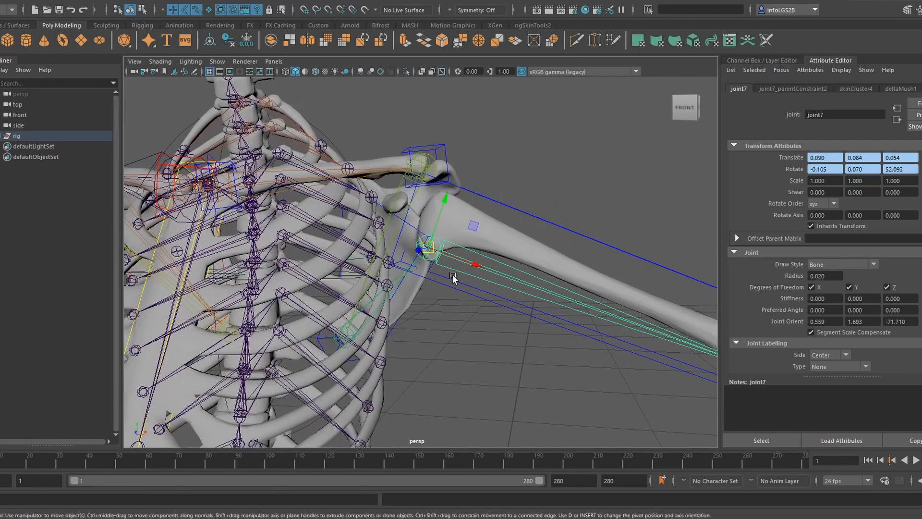
alt+drag(453, 278, 456, 263)
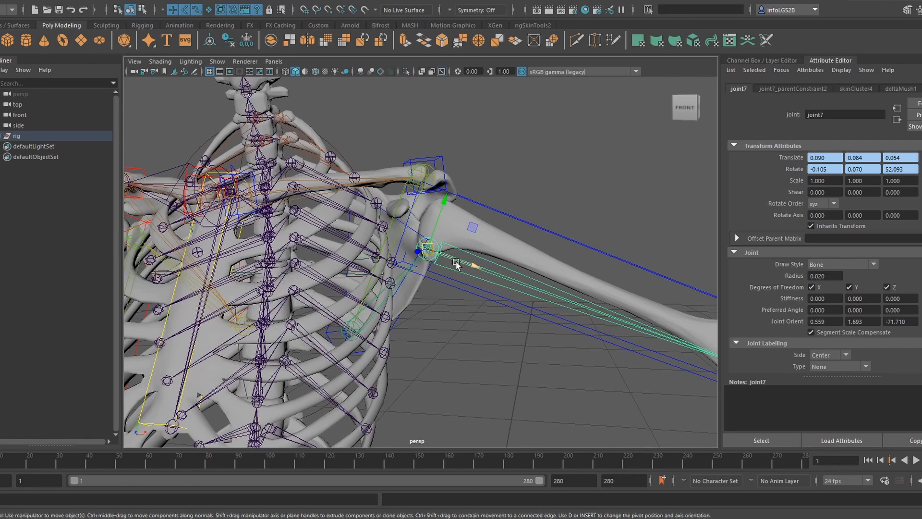
alt+drag(463, 264, 470, 266)
alt+middle_drag(471, 265, 454, 282)
alt+drag(455, 284, 449, 287)
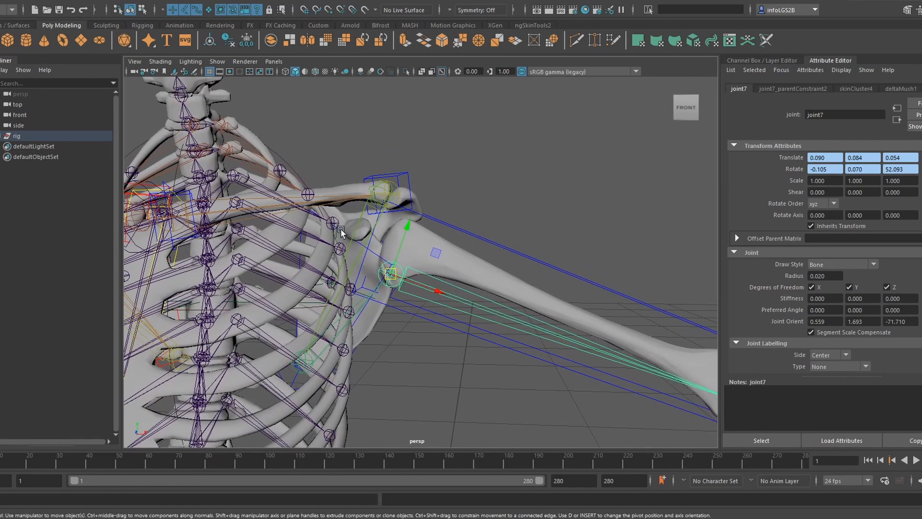
alt+drag(545, 226, 498, 243)
alt+right_drag(498, 243, 481, 258)
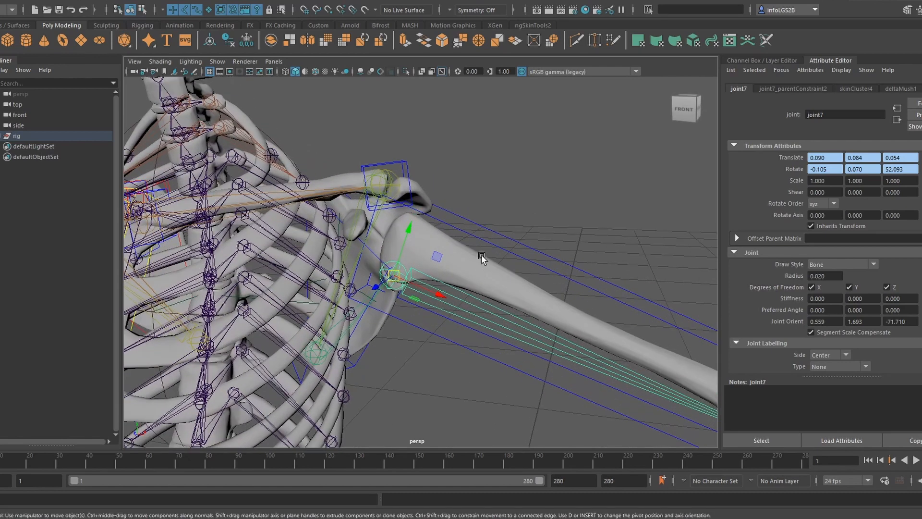
Step: Undo the joint selection, the shoulder blade movement and the left upper arm's outward rotation
key(ctrl+z)
key(ctrl+z)
key(ctrl+z)
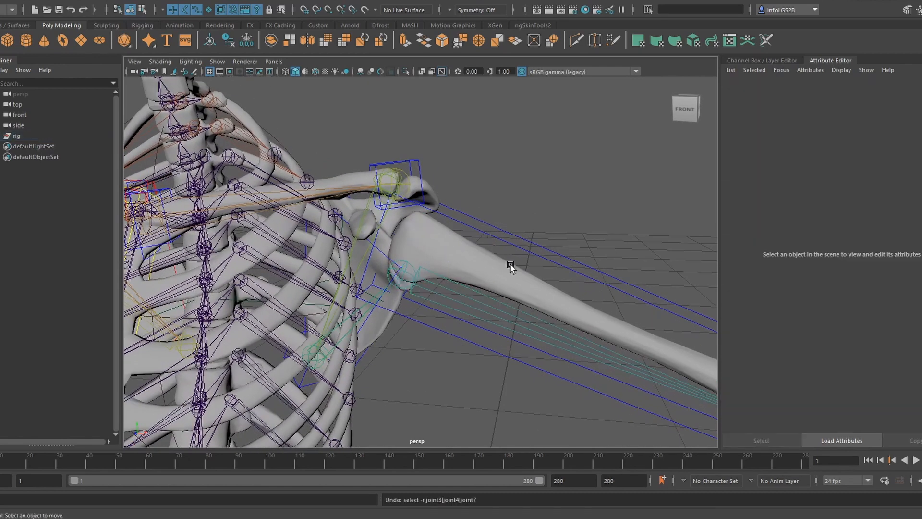
key(ctrl+z)
key(ctrl+z)
Step: Expand the rig group in the Outliner, collapse its jnts group, and select the ik group
alt+drag(503, 260, 466, 269)
scroll(420, 260, up, 4)
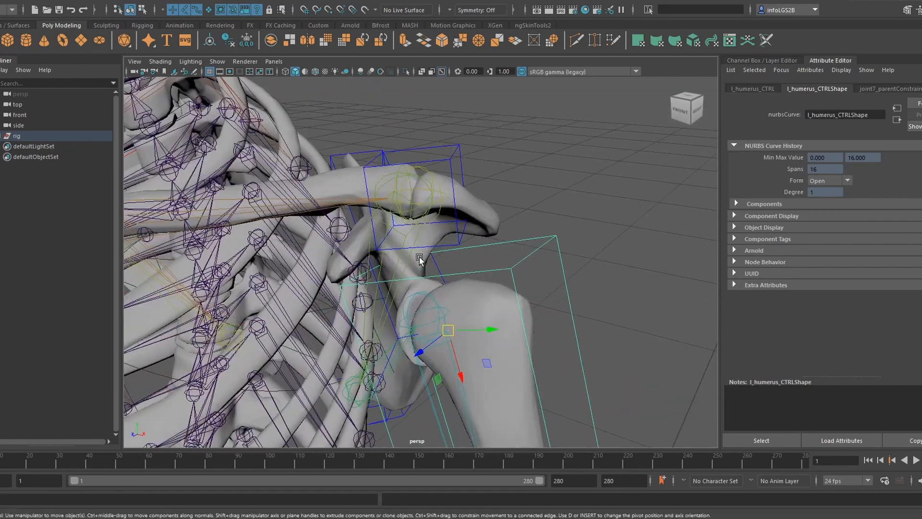
alt+middle_drag(419, 259, 442, 255)
scroll(442, 257, down, 4)
scroll(396, 249, up, 4)
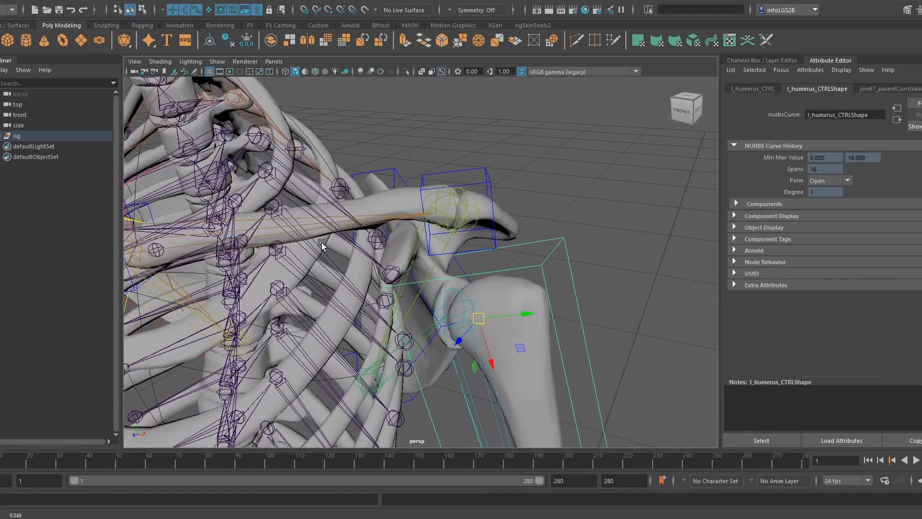
click(1, 137)
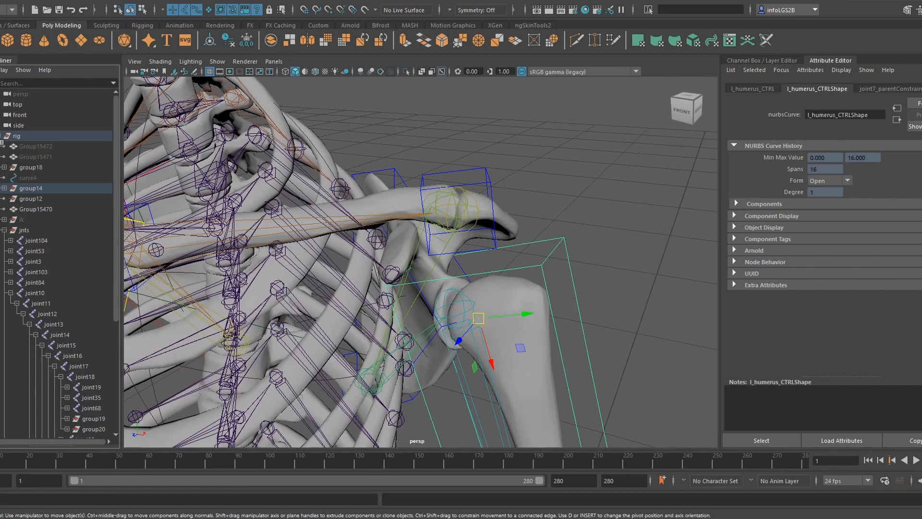
click(4, 230)
double_click(21, 220)
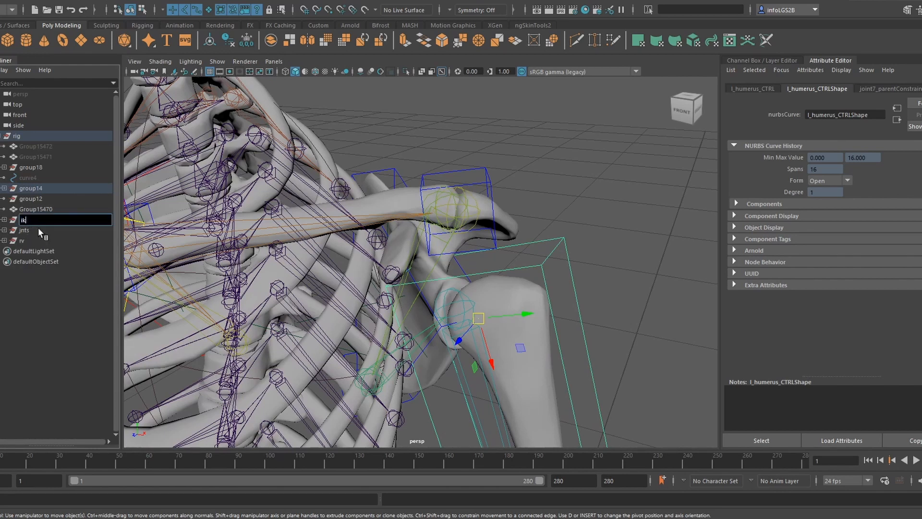
key(Return)
key(f)
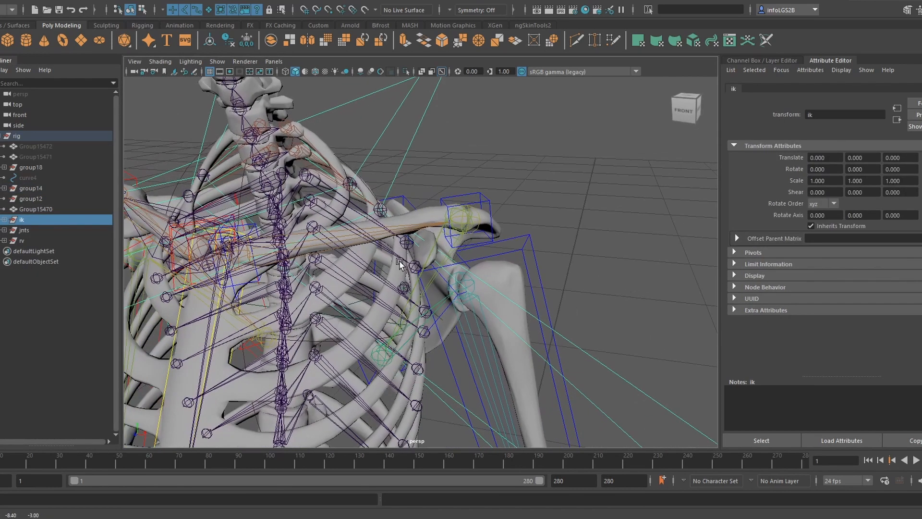
Step: Select the two uppermost left rib joints at the spine one after the other and inspect the ribs beside the shoulder
alt+drag(400, 263, 319, 174)
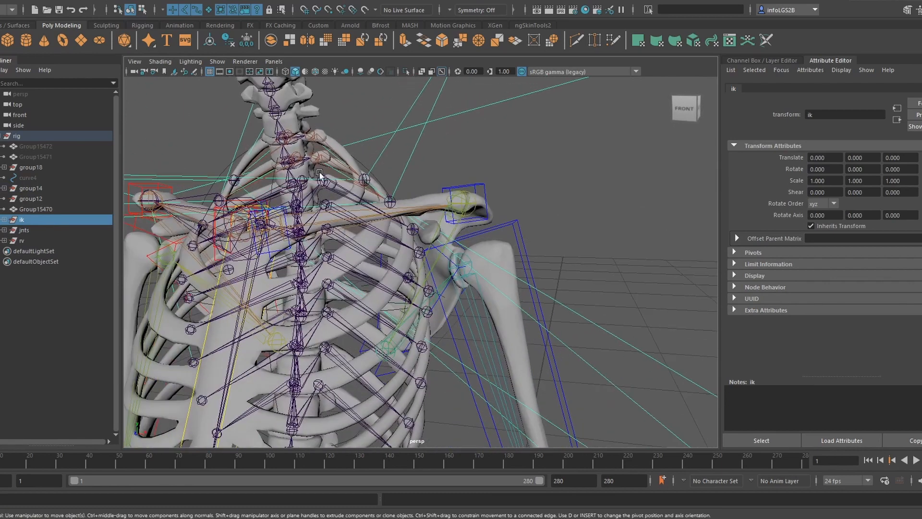
alt+drag(363, 195, 370, 251)
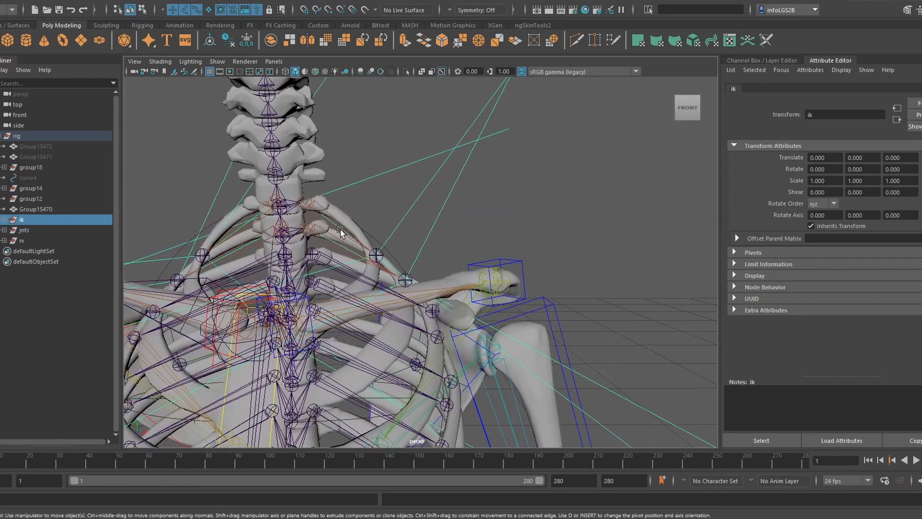
click(328, 240)
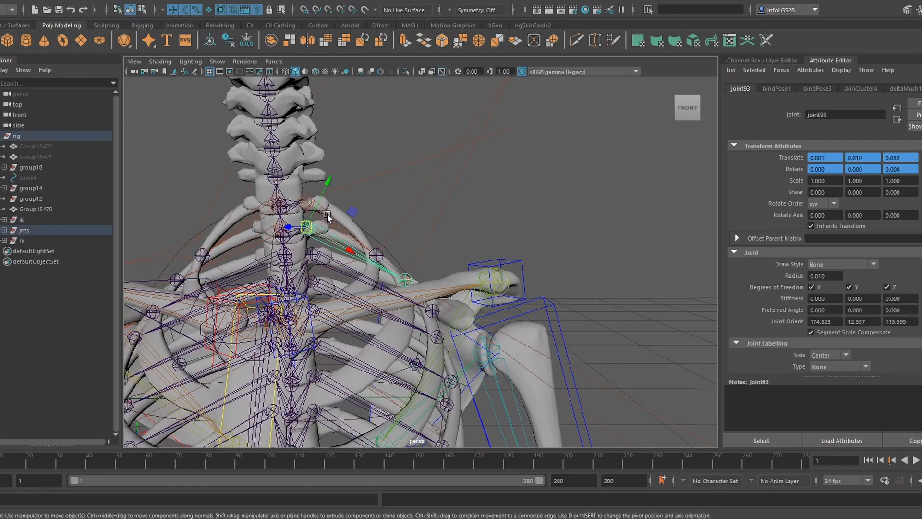
click(327, 214)
alt+drag(327, 214, 373, 226)
alt+middle_drag(446, 232, 418, 184)
alt+drag(418, 183, 444, 214)
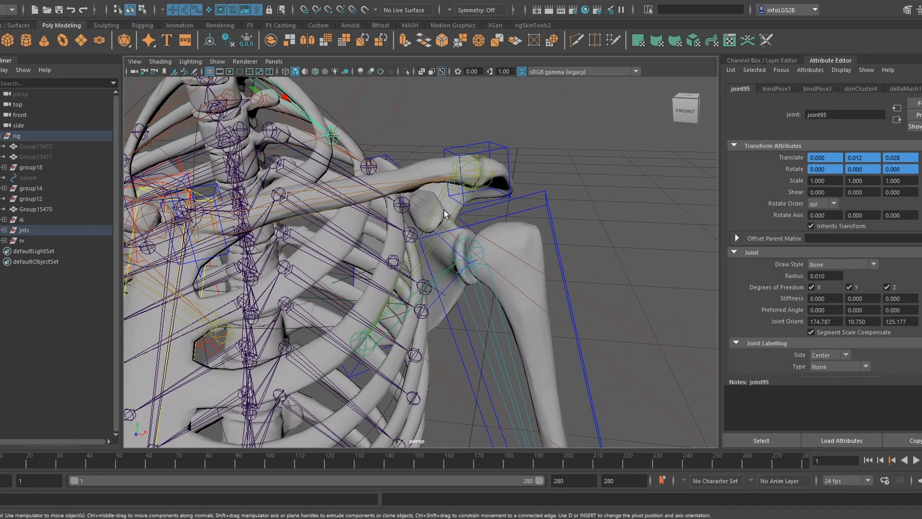
Step: Select the IK handle at the outer end of the second left rib joint chain
alt+right_drag(444, 210, 346, 194)
mouse_move(342, 246)
alt+right_down()
mouse_move(363, 240)
mouse_move(335, 252)
alt+right_up()
drag(376, 136, 378, 188)
key(Up)
scroll(379, 188, down, 5)
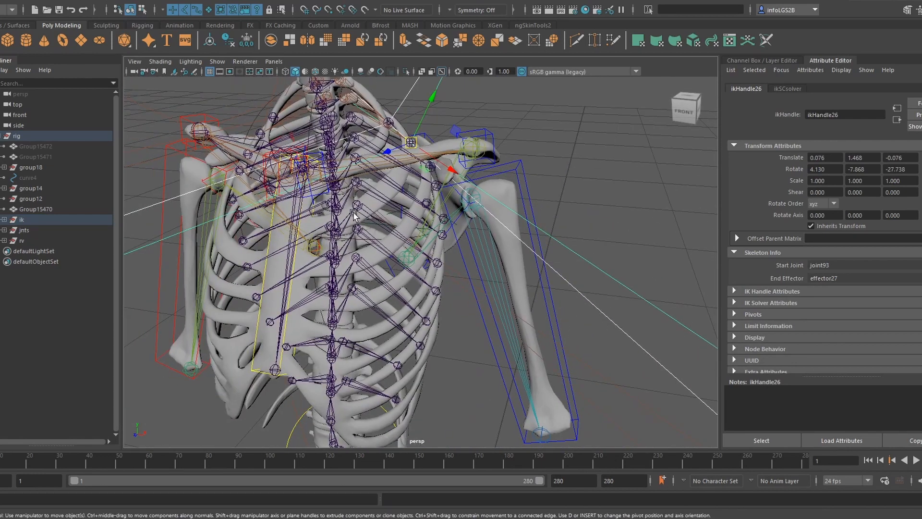
Step: Examine the rib cage from the front, select the joint at the top of the breastbone, and clear the selection
alt+drag(362, 262, 369, 268)
alt+right_drag(370, 267, 274, 237)
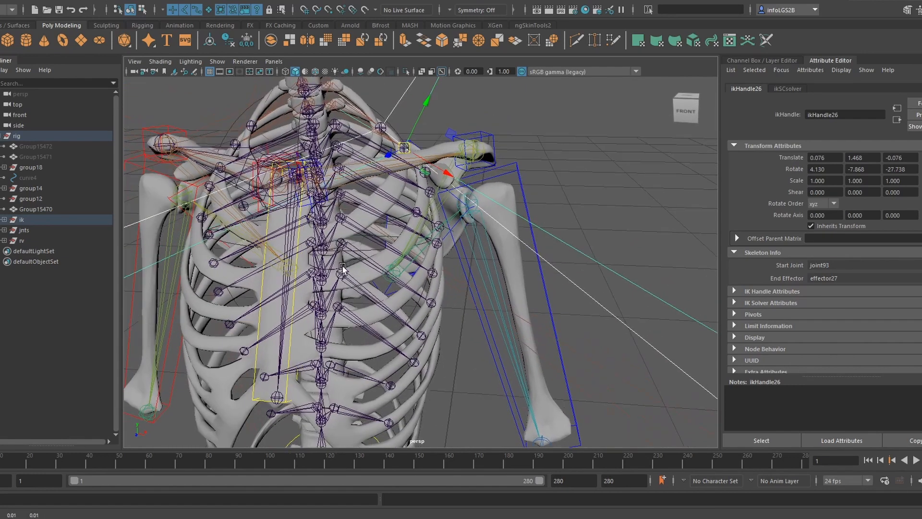
alt+middle_drag(274, 237, 245, 282)
alt+right_drag(244, 282, 243, 253)
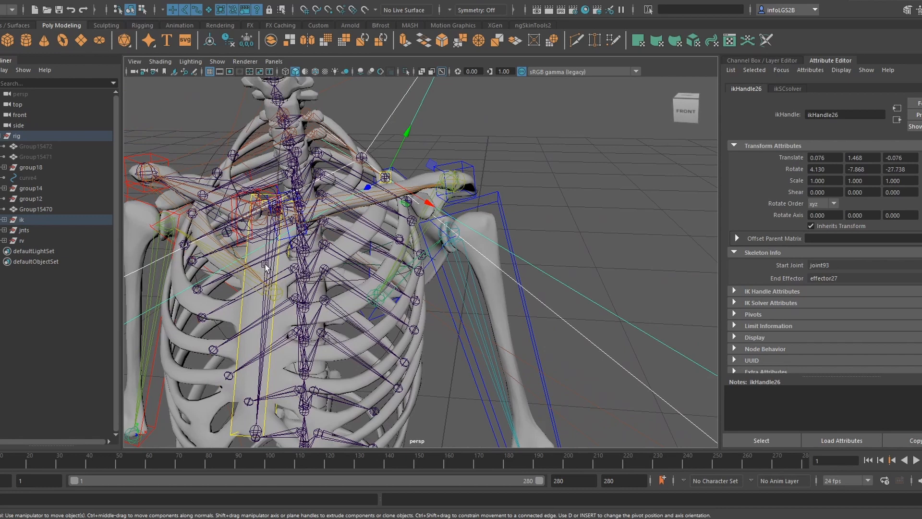
alt+drag(306, 271, 278, 269)
click(261, 262)
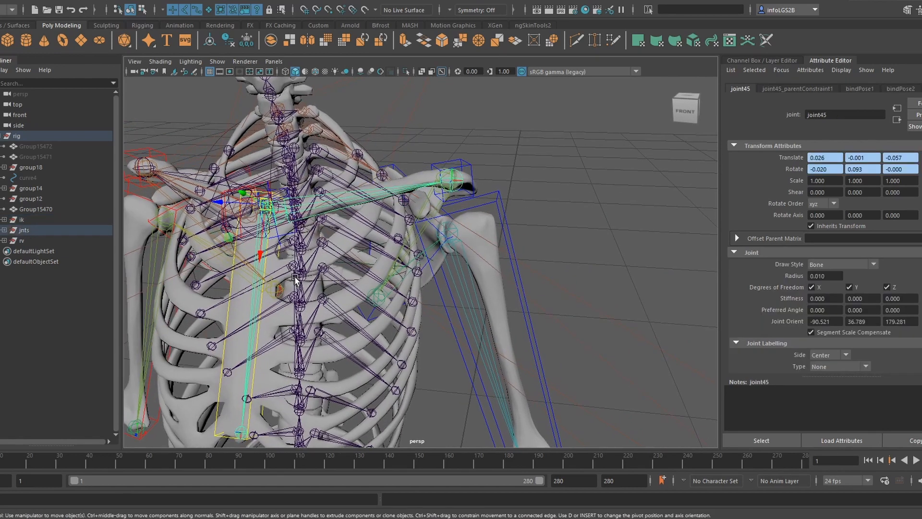
click(505, 197)
alt+drag(505, 197, 456, 233)
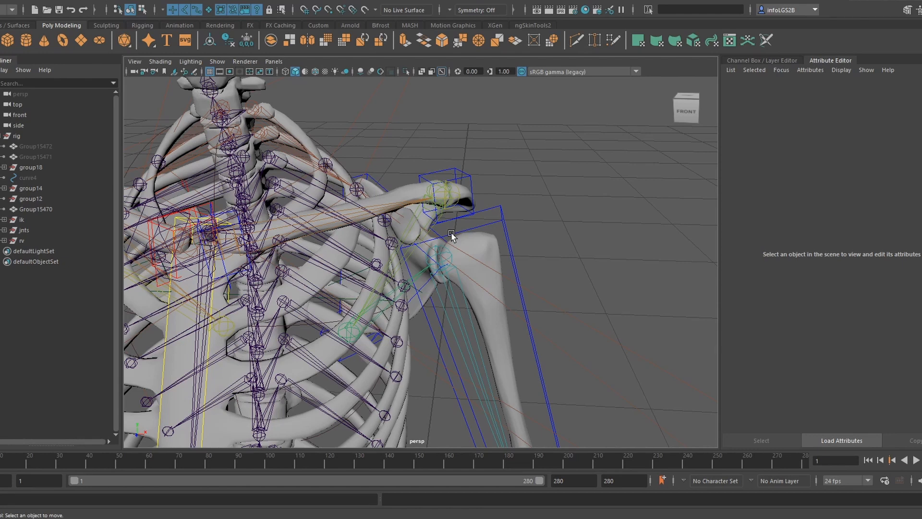
Step: Select the left shoulder blade joint at the outer end of the collarbone to inspect its chain, and clear the selection
alt+drag(529, 104, 397, 214)
click(409, 197)
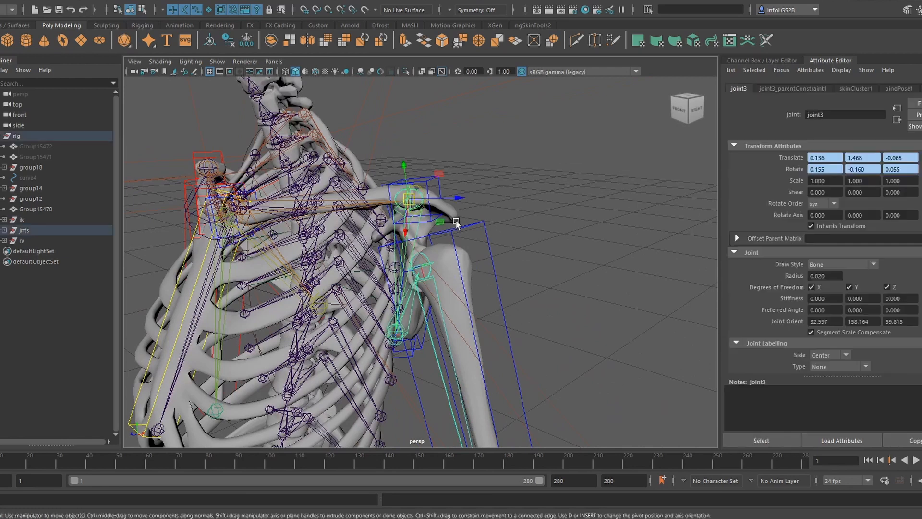
alt+drag(504, 211, 537, 214)
click(537, 214)
scroll(498, 207, up, 2)
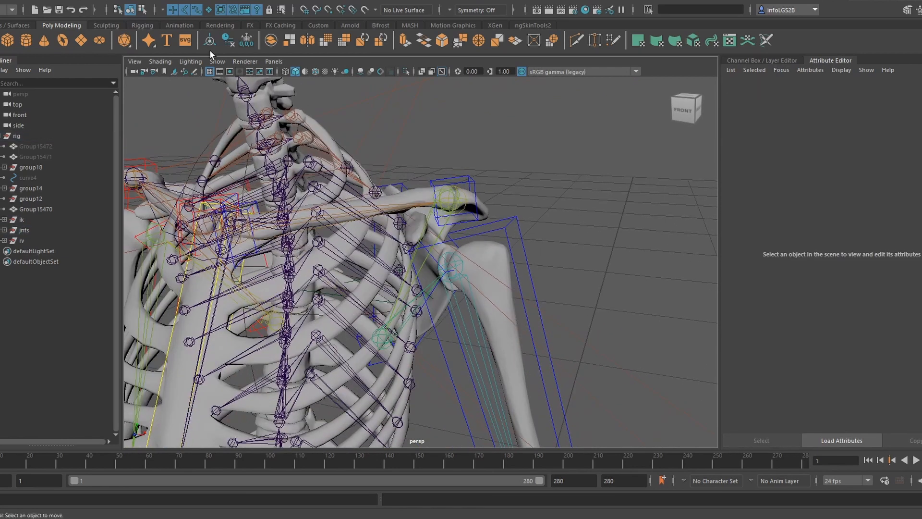
Step: Show all hidden objects in the scene and select the IK effector at the outer end of the left collarbone
click(91, 2)
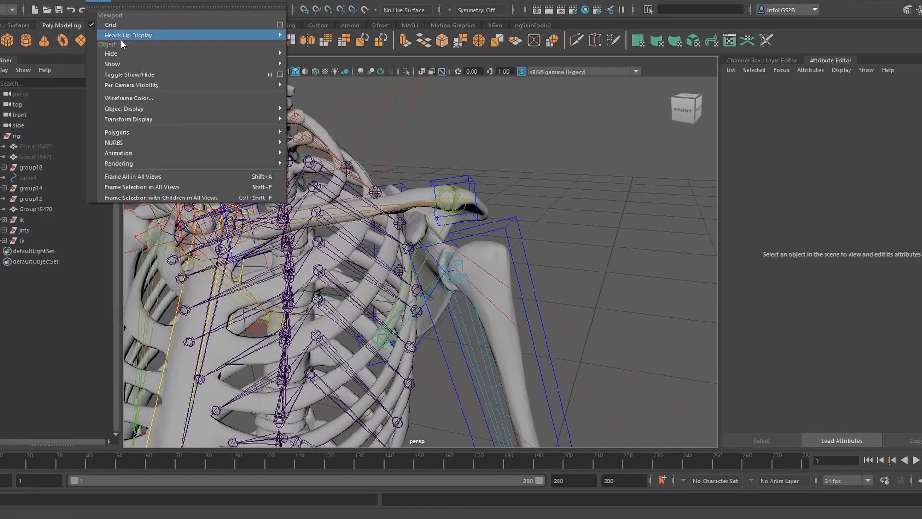
mouse_move(131, 65)
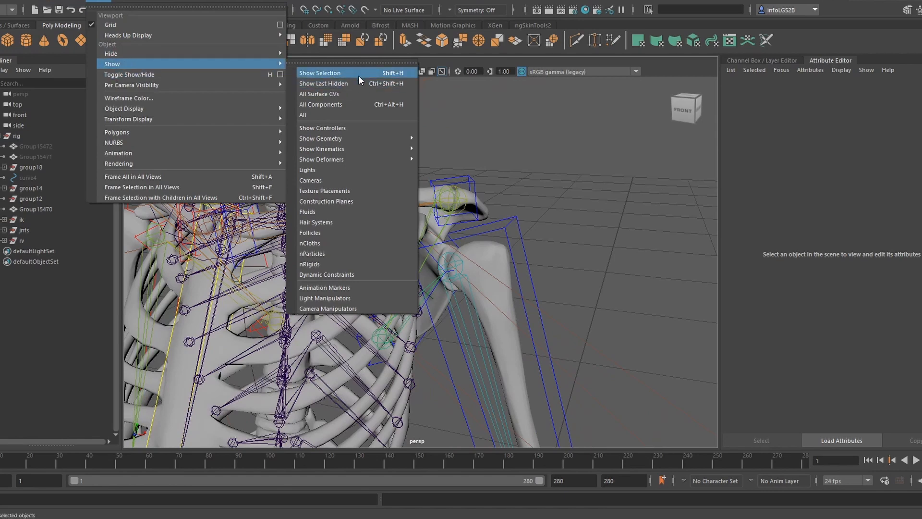
click(343, 115)
alt+drag(343, 114, 497, 158)
click(393, 259)
click(515, 142)
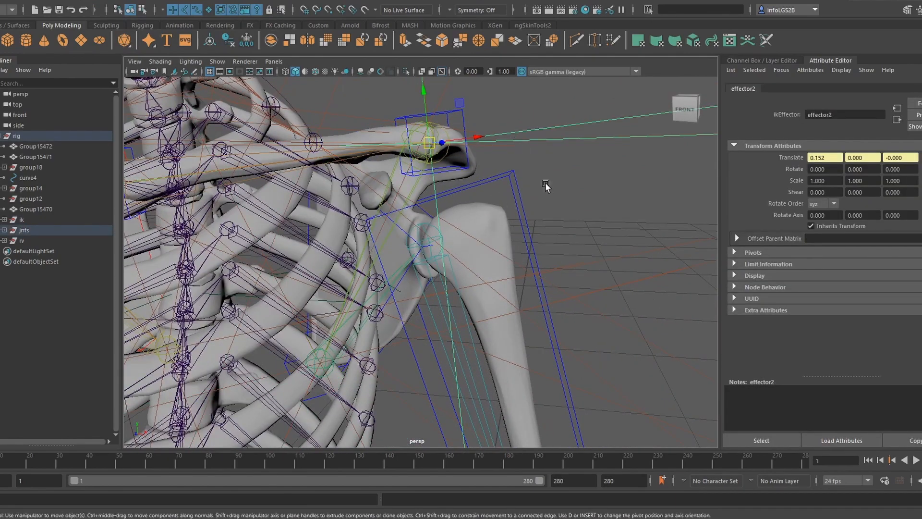
alt+drag(546, 189, 409, 183)
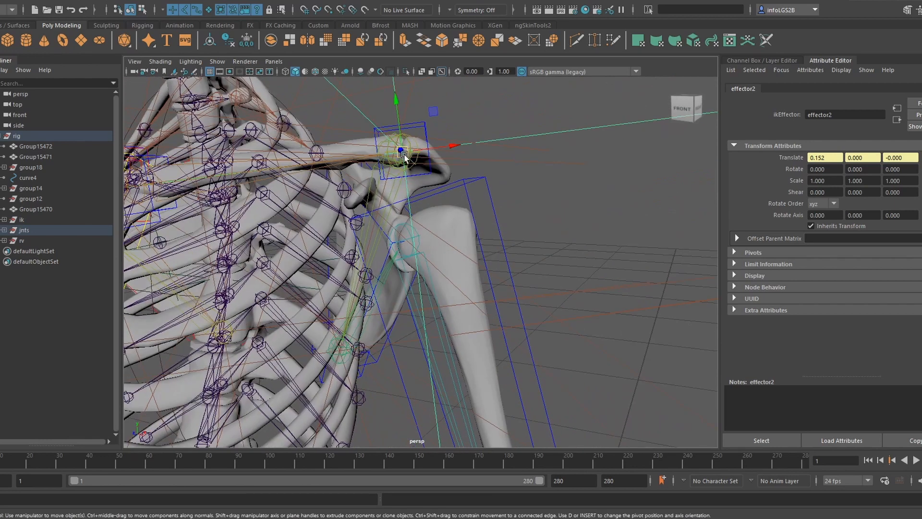
Step: Select the left collarbone tip control and try moving it in several directions to test the collarbone and shoulder
click(424, 130)
drag(406, 151, 350, 158)
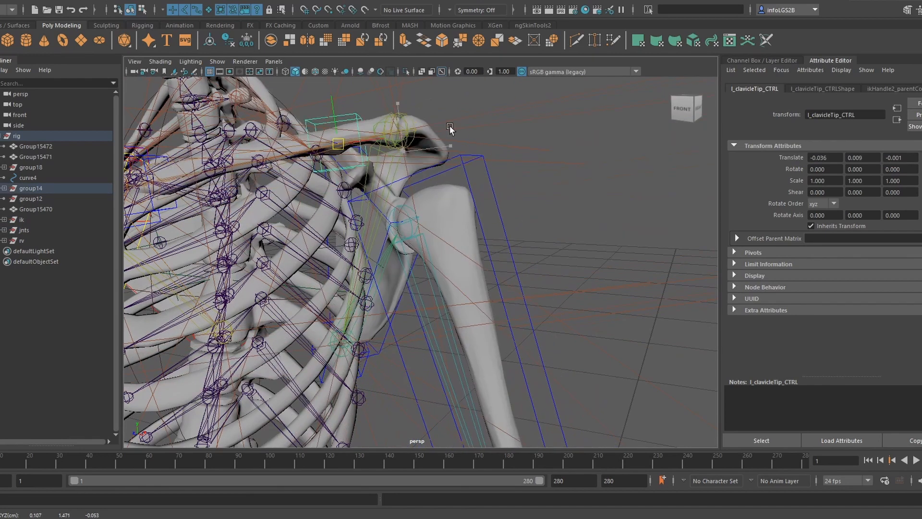
drag(451, 131, 330, 184)
alt+right_drag(329, 184, 419, 311)
alt+drag(419, 311, 370, 290)
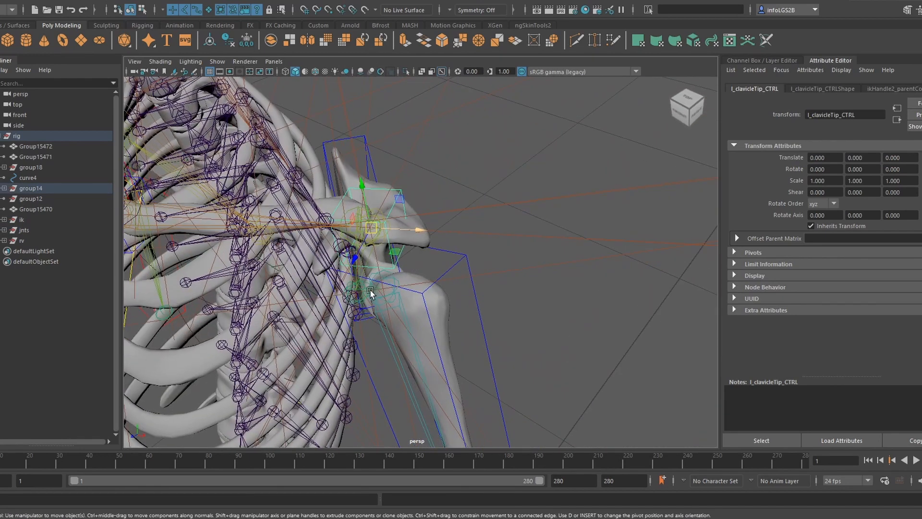
drag(354, 260, 428, 206)
Step: Undo the collarbone tip control moves, the selections and the showing of the hidden objects
key(ctrl+z)
key(ctrl+z)
key(ctrl+z)
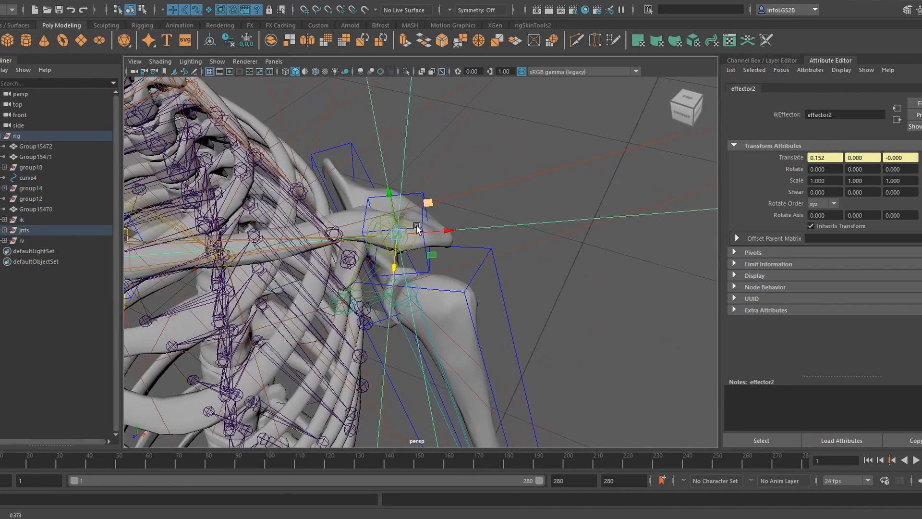
alt+right_drag(428, 206, 400, 219)
key(ctrl+z)
key(ctrl+z)
key(ctrl+z)
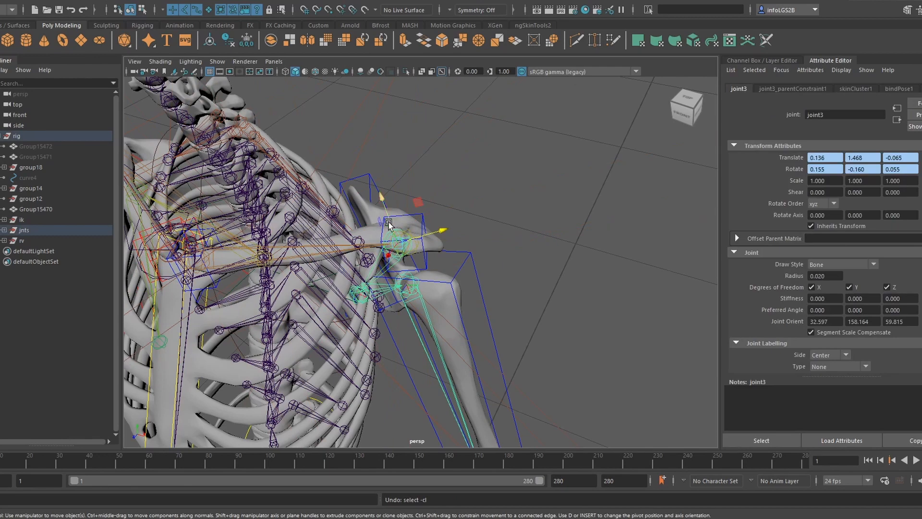
key(ctrl+z)
key(ctrl+z)
alt+middle_drag(428, 196, 395, 208)
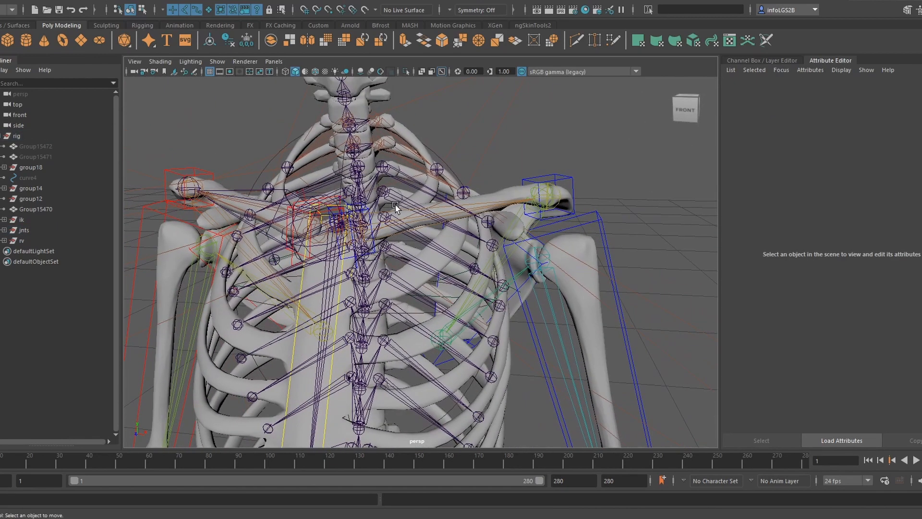
Step: Limit the viewport display to polygons and NURBS curves
click(222, 62)
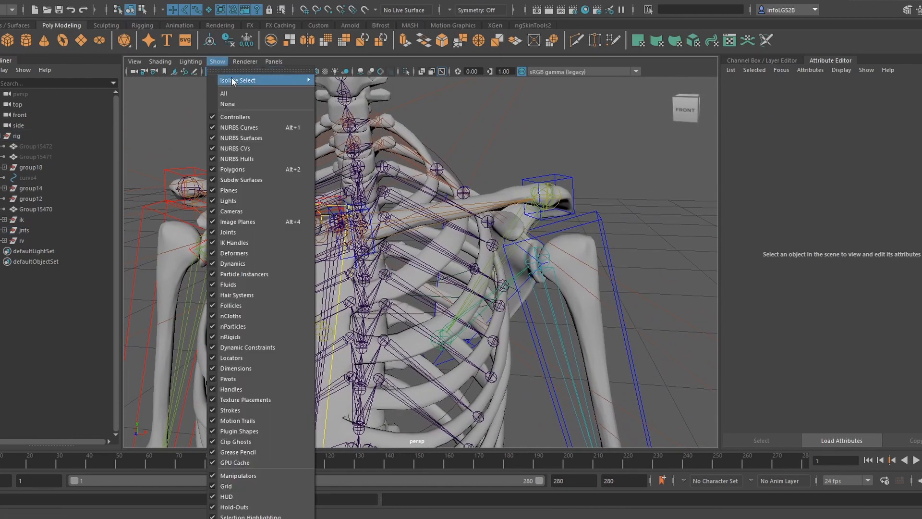
click(239, 102)
click(219, 62)
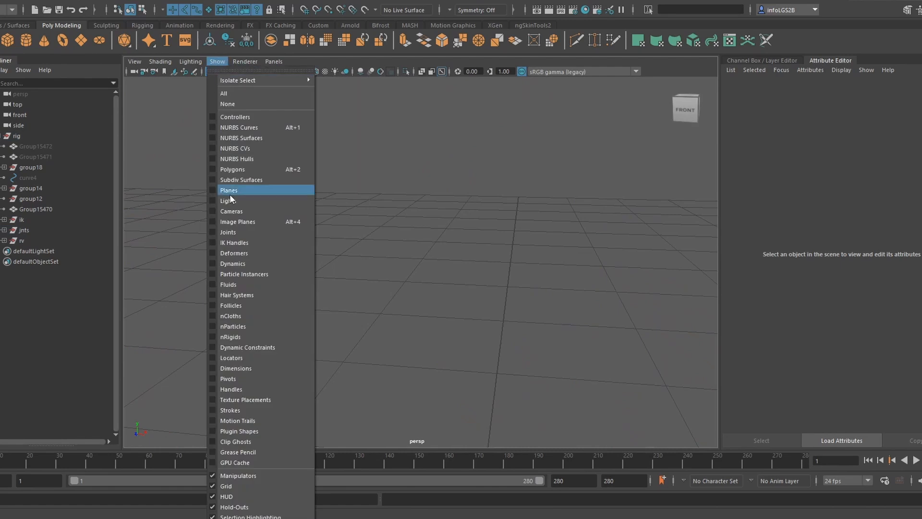
click(232, 169)
click(224, 62)
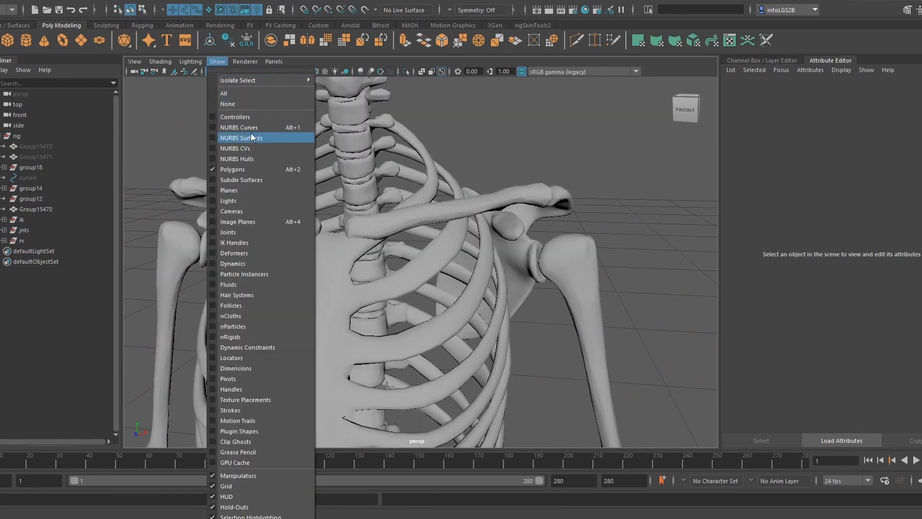
click(239, 128)
Step: Select the left collarbone control beside the breastbone, try moving it, and undo the move
alt+drag(398, 216, 273, 206)
click(274, 224)
click(283, 206)
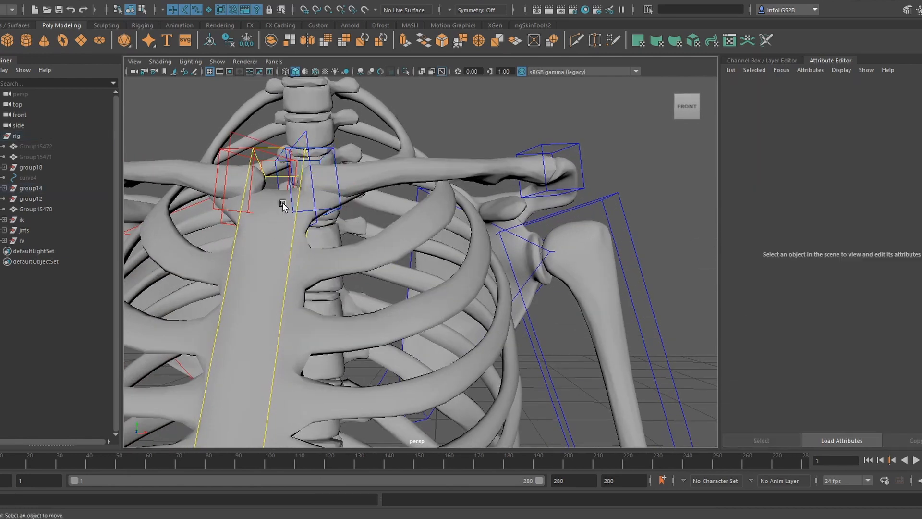
click(340, 193)
drag(305, 181, 318, 152)
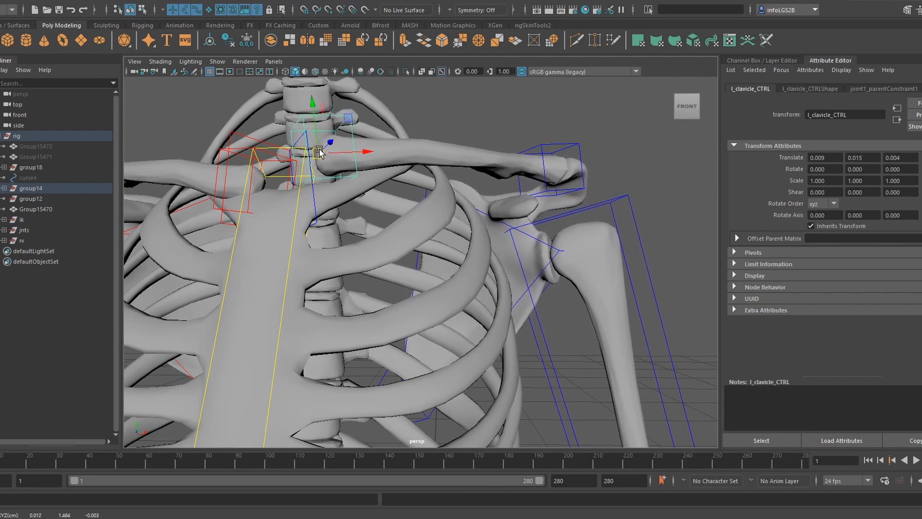
scroll(364, 203, down, 5)
key(ctrl+z)
scroll(360, 240, up, 3)
alt+drag(360, 255, 350, 222)
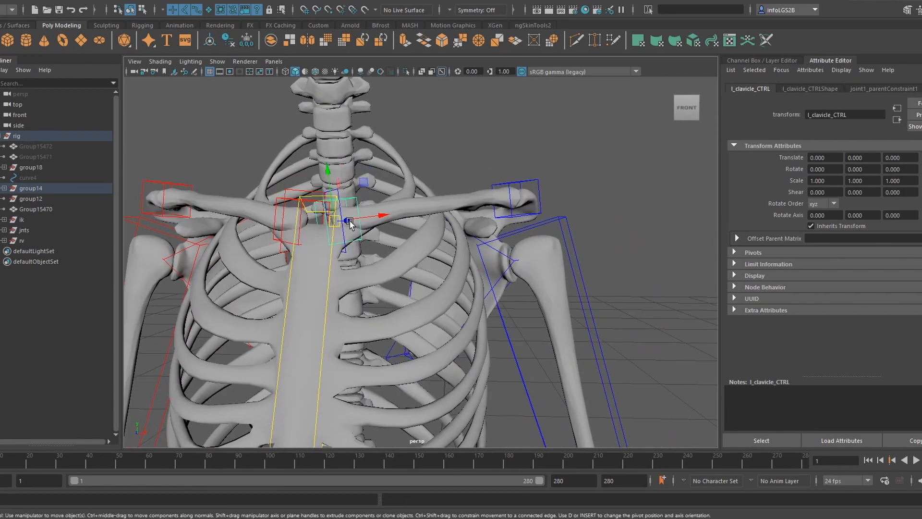
Step: Show joints in the viewport and select the left collarbone joint at the breastbone to inspect its chain
click(217, 61)
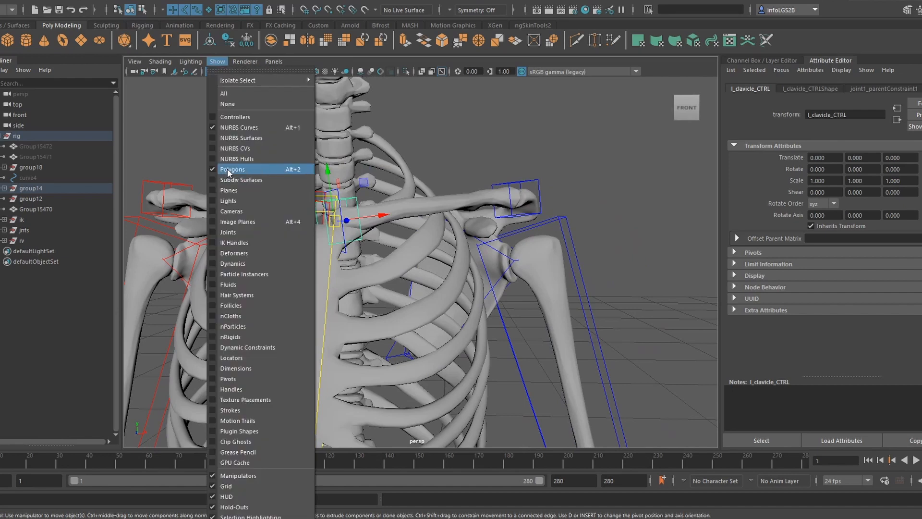
click(251, 230)
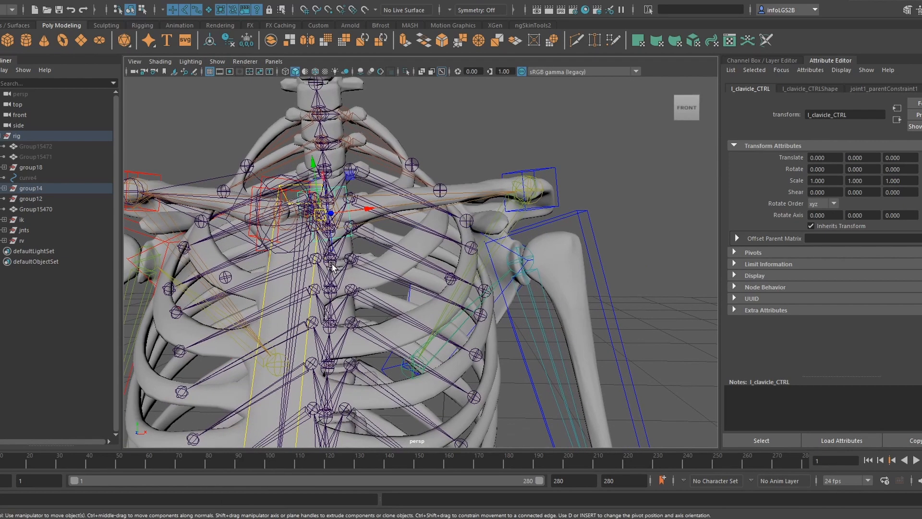
click(366, 222)
click(371, 228)
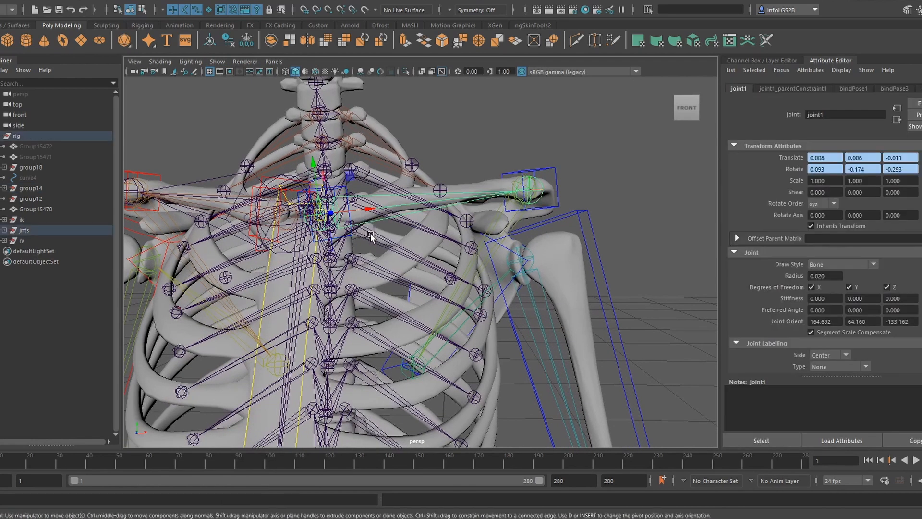
alt+drag(371, 235, 366, 171)
click(402, 240)
key(ctrl+z)
Step: Examine the joints around the left collarbone, shoulder blade and upper arm, and hide joints in the viewport
alt+right_drag(367, 171, 508, 195)
alt+drag(516, 205, 493, 211)
alt+drag(464, 315, 437, 360)
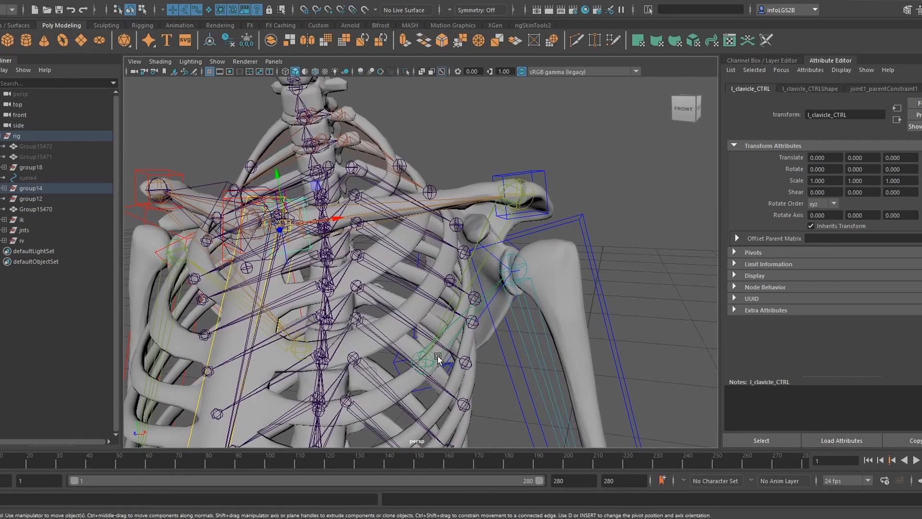
alt+middle_drag(553, 267, 527, 288)
alt+drag(527, 288, 548, 283)
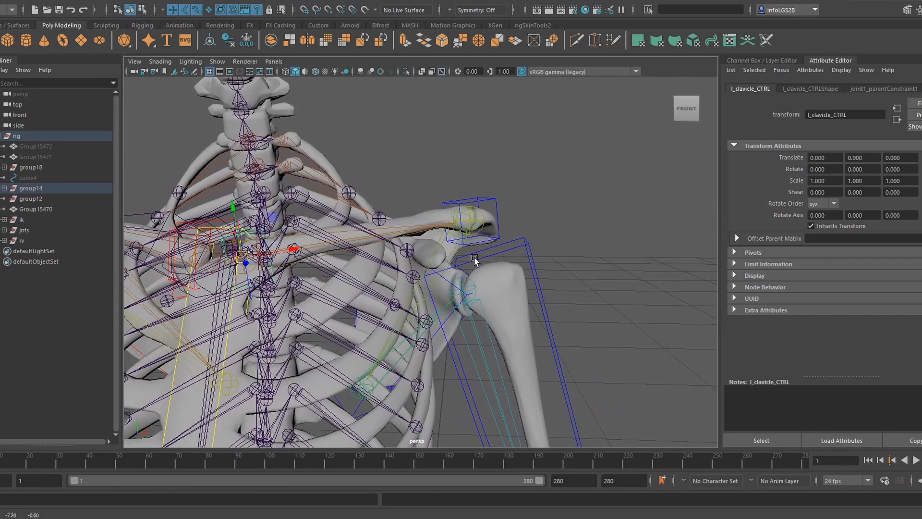
click(216, 62)
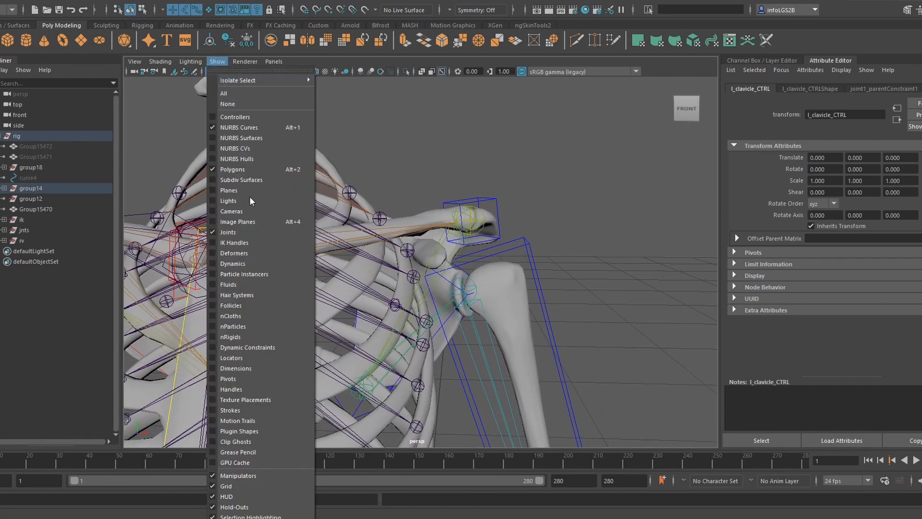
click(252, 232)
alt+drag(304, 216, 306, 225)
alt+middle_drag(280, 262, 304, 243)
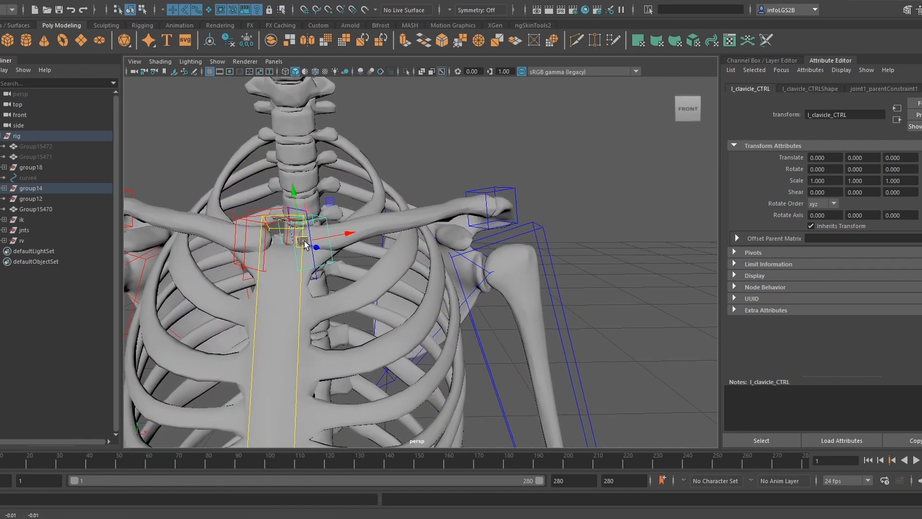
Step: Select the left collarbone tip rotation control, try rotating it about the breastbone pivot, and undo the rotation
alt+drag(304, 243, 317, 253)
click(299, 258)
mouse_move(314, 273)
alt+right_down()
mouse_move(341, 294)
mouse_move(303, 273)
alt+right_up()
alt+drag(303, 273, 323, 275)
key(e)
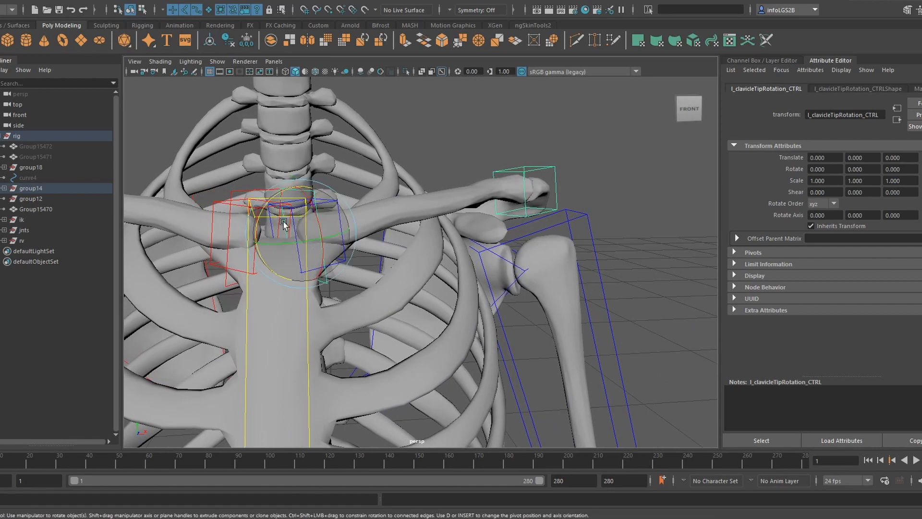
drag(276, 194, 305, 202)
key(ctrl+z)
Step: Try rotating the left collarbone tip rotation control about its other axes, undoing each rotation
mouse_move(316, 246)
mouse_down()
mouse_move(355, 240)
mouse_move(328, 247)
mouse_up()
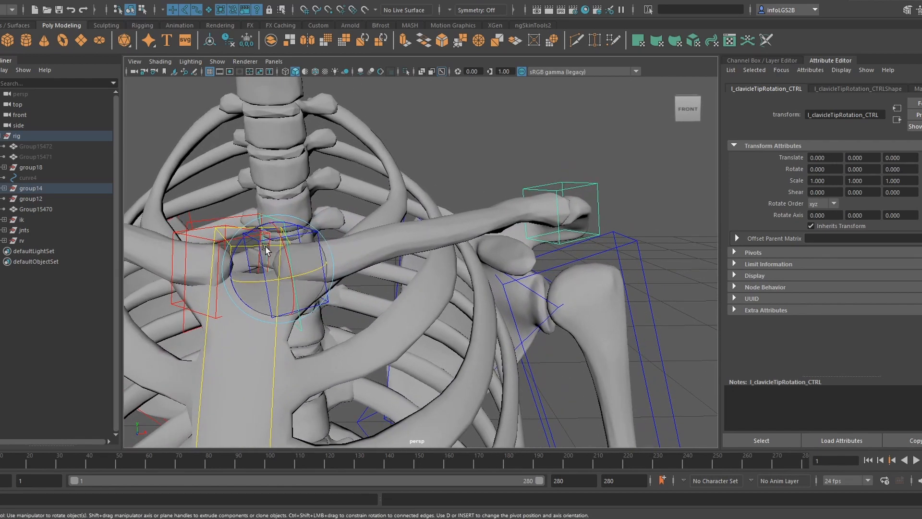
drag(257, 250, 250, 220)
key(ctrl+z)
mouse_move(276, 277)
mouse_down()
mouse_move(260, 281)
mouse_move(272, 276)
mouse_up()
key(ctrl+z)
scroll(535, 210, down, 5)
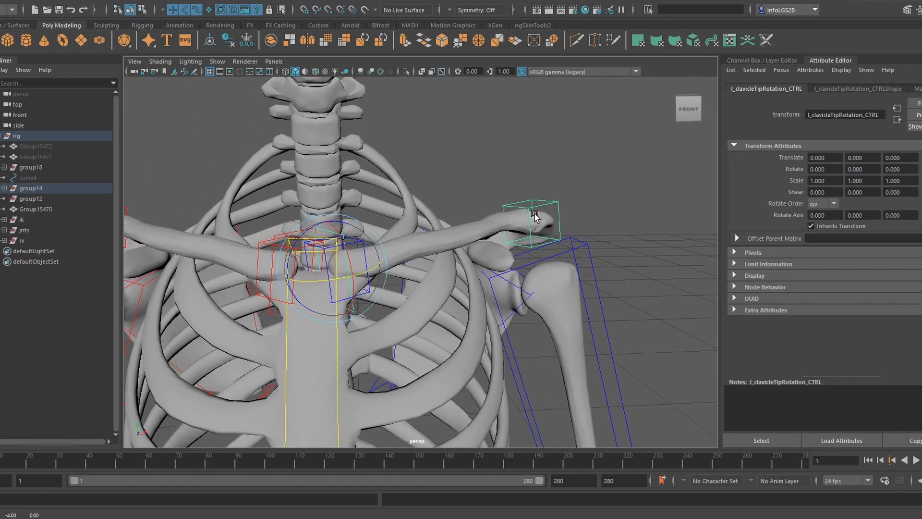
Step: Select the left collarbone tip control to compare its pivot, reselect the tip rotation control, rotate it and undo the rotation
scroll(578, 177, up, 5)
click(587, 213)
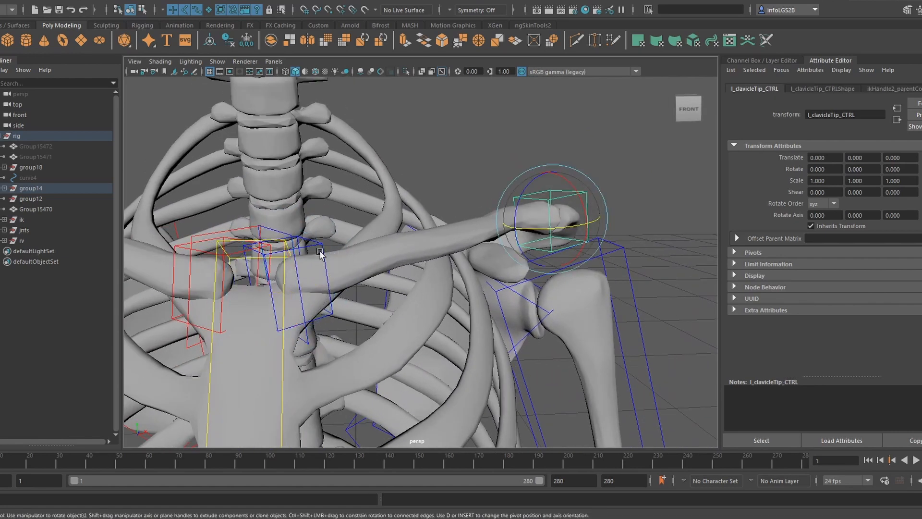
click(294, 246)
drag(293, 246, 245, 272)
key(ctrl+z)
scroll(364, 247, down, 5)
alt+drag(375, 222, 314, 232)
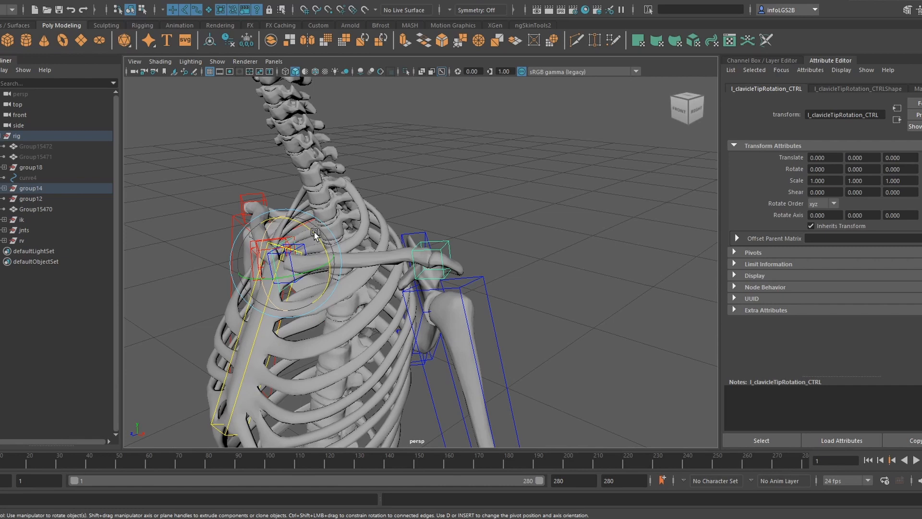
alt+drag(317, 214, 345, 226)
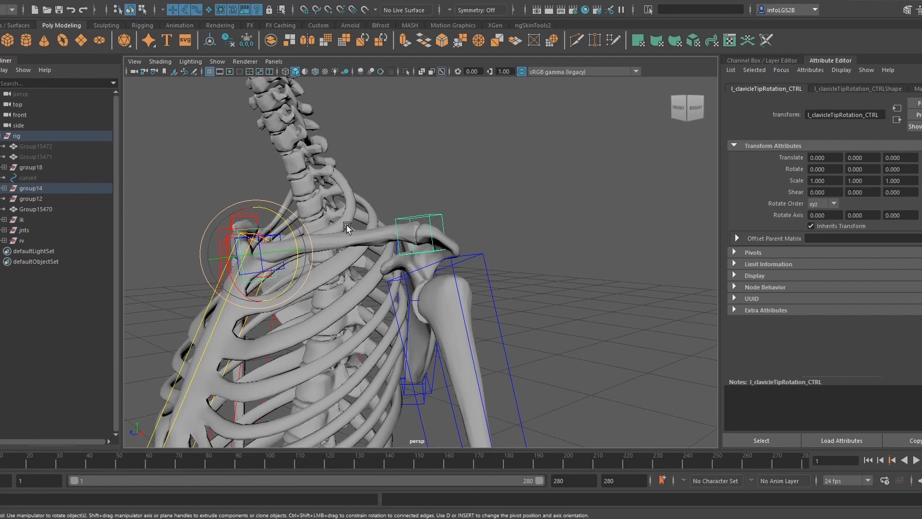
Step: Try moving the left collarbone tip rotation control forward and back along its Z axis, and undo the moves
alt+drag(347, 226, 282, 277)
key(w)
key(ctrl+z)
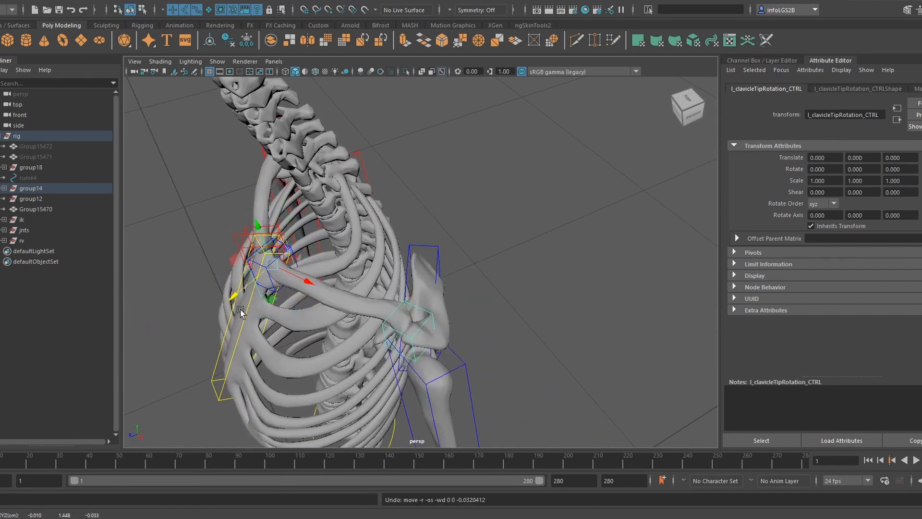
drag(240, 312, 386, 266)
key(ctrl+z)
key(ctrl+z)
key(ctrl+z)
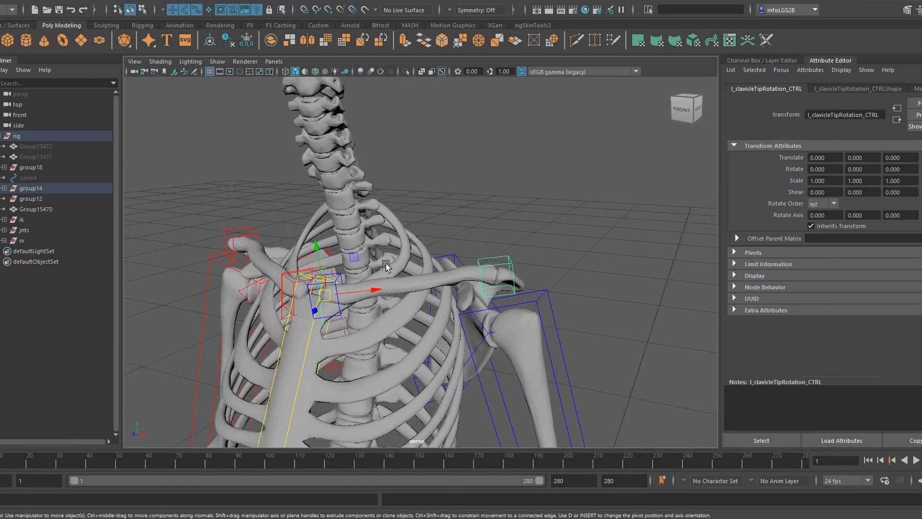
Step: Set the Move tool's axis orientation to World for the left collarbone tip rotation control
click(442, 249)
alt+drag(256, 158, 284, 265)
click(309, 270)
double_click(1, 135)
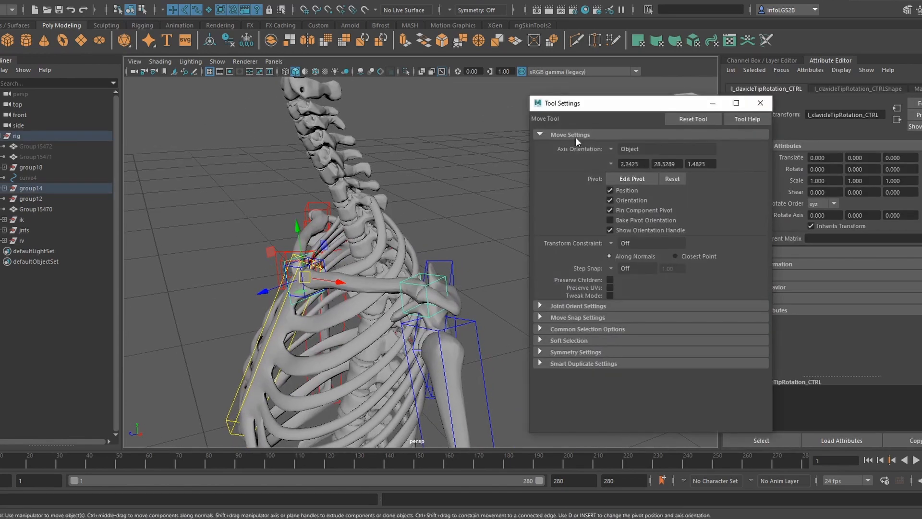
click(610, 149)
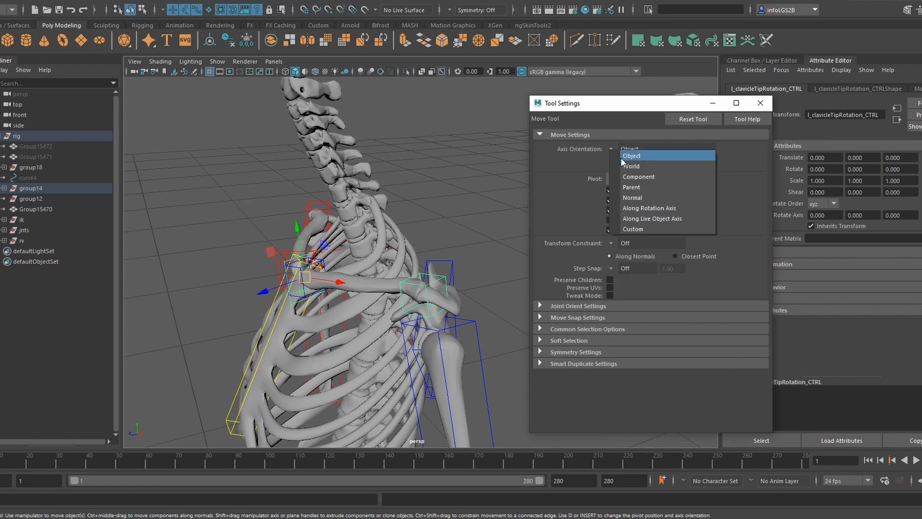
click(629, 156)
Step: Try moving the left collarbone tip rotation control freely, undo the moves, and close the Move tool settings
drag(304, 277, 370, 207)
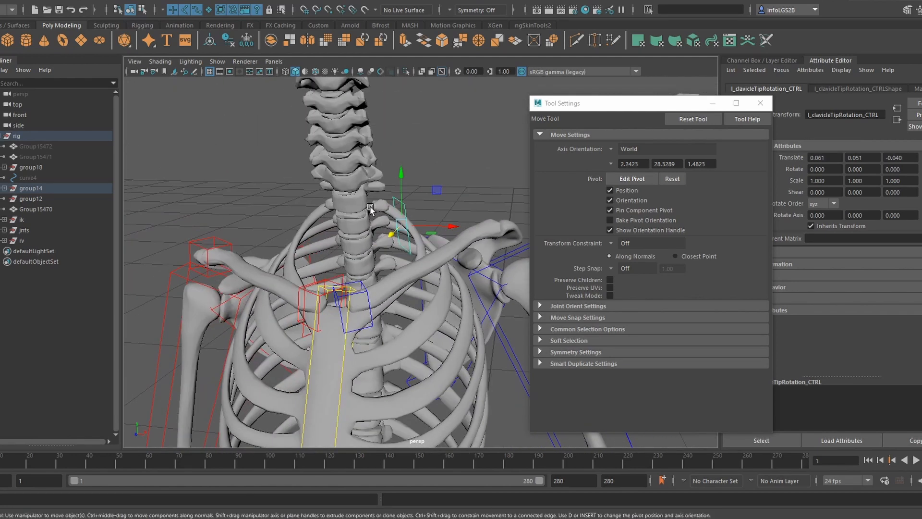
key(ctrl+z)
key(ctrl+z)
alt+middle_drag(416, 205, 457, 174)
click(760, 103)
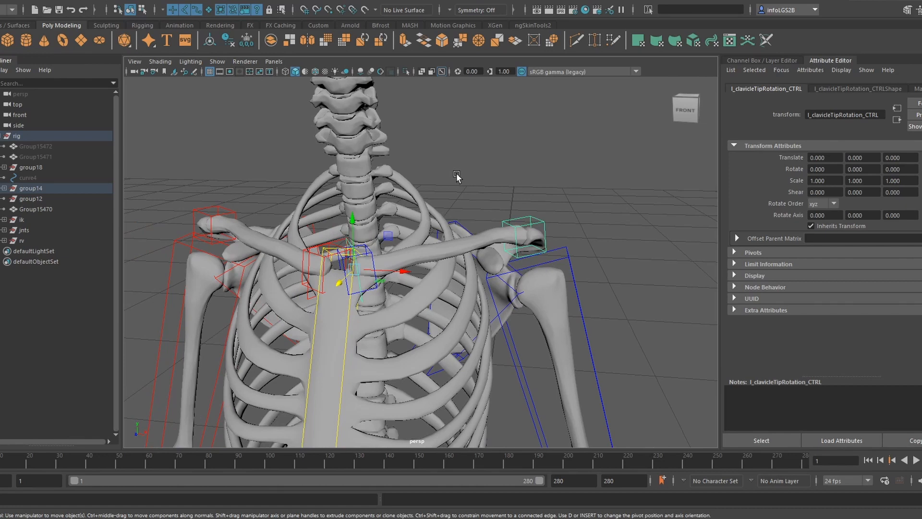
alt+drag(436, 260, 415, 212)
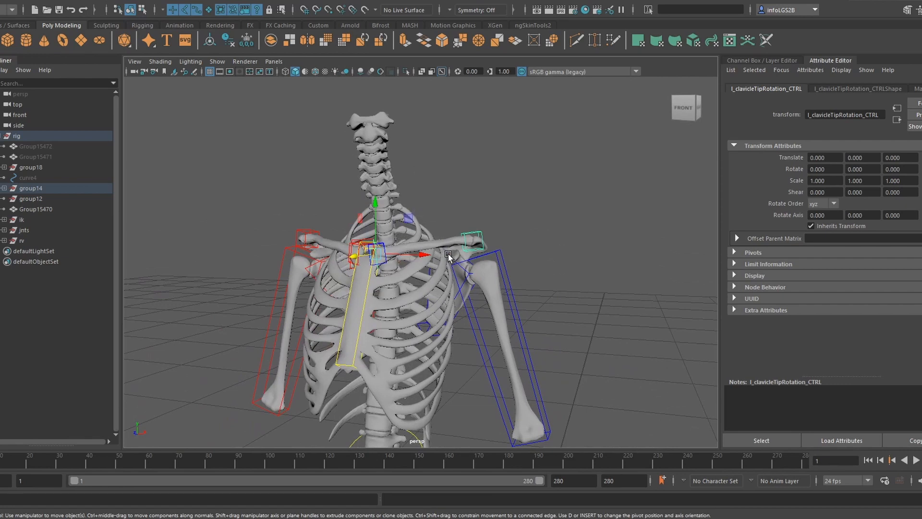
Step: Turn on the display of joints for the back of the rib cage and left shoulder blade
scroll(391, 267, up, 3)
alt+drag(404, 274, 311, 298)
alt+drag(424, 301, 356, 255)
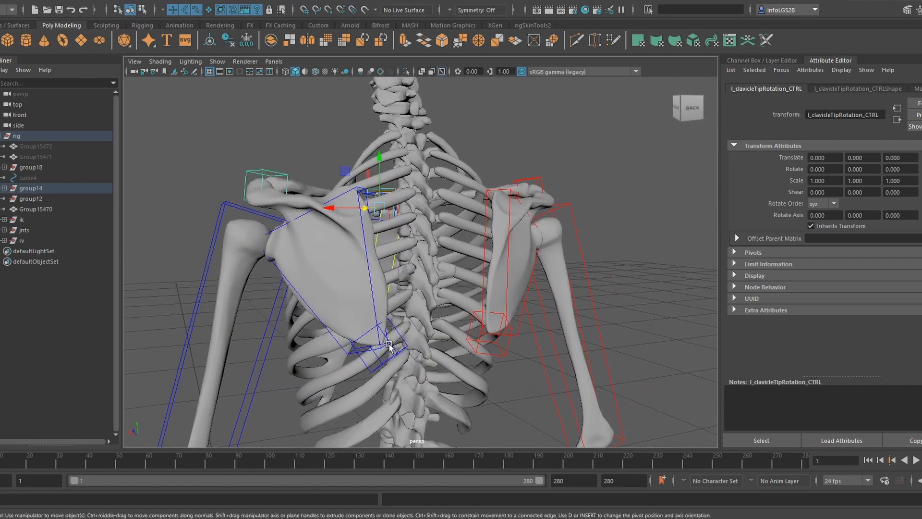
click(217, 61)
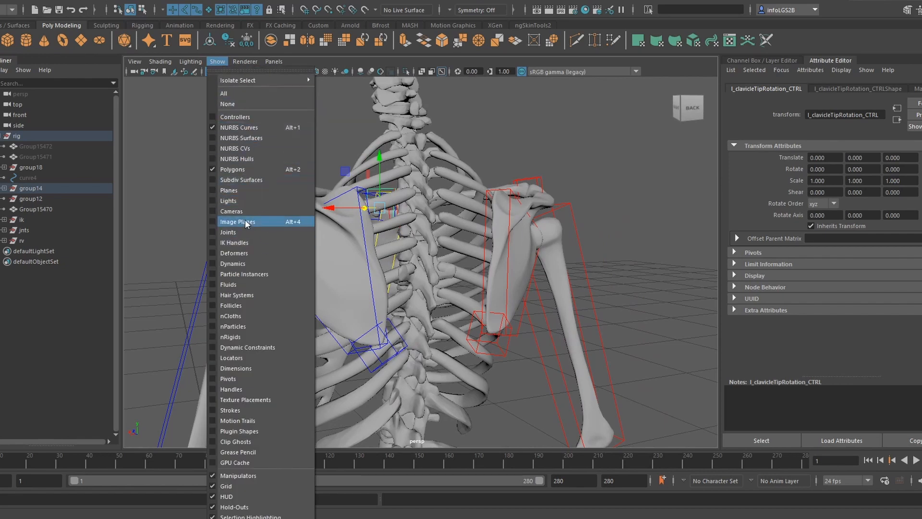
click(248, 232)
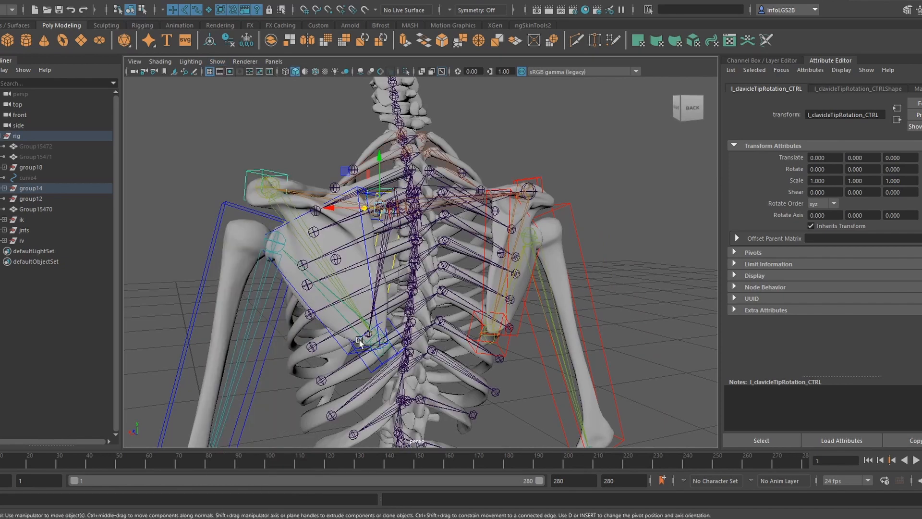
Step: Select the joints around the lower end of the left shoulder blade to examine them
scroll(365, 355, up, 3)
click(375, 369)
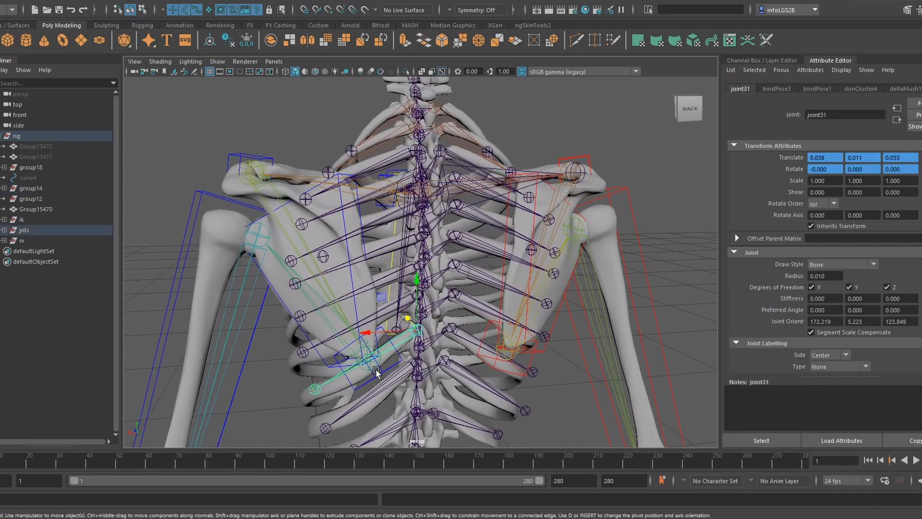
click(380, 360)
alt+drag(370, 381, 402, 356)
click(397, 373)
Step: Try moving the left collarbone tip control upward and undo the move
drag(376, 348, 219, 159)
key(ctrl+z)
key(ctrl+z)
alt+drag(216, 177, 443, 153)
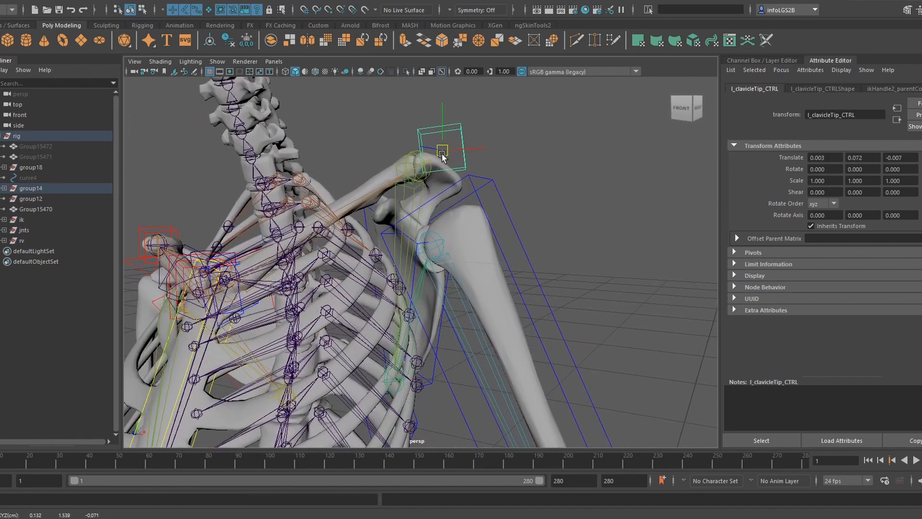
key(ctrl+z)
alt+right_drag(443, 153, 419, 258)
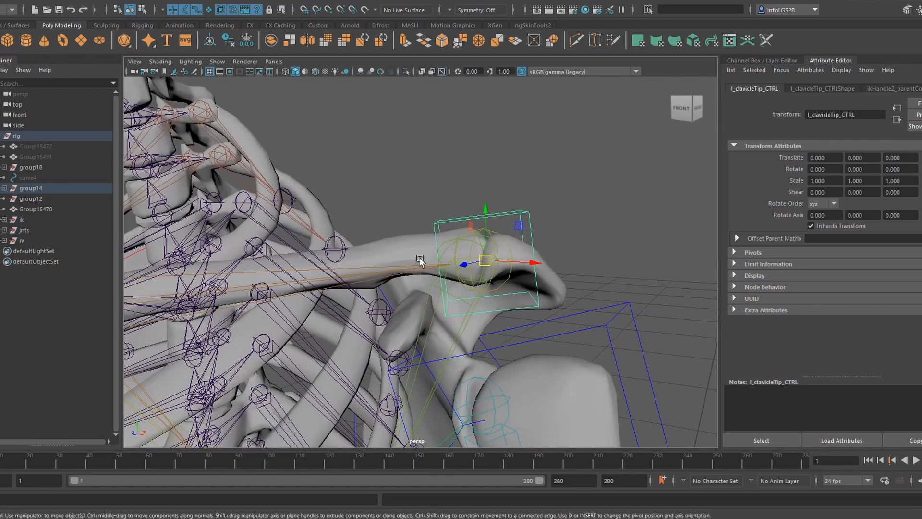
Step: Try small further moves of the left collarbone tip control with the joints visible, and undo them
click(508, 278)
scroll(484, 304, down, 3)
click(448, 315)
mouse_move(450, 260)
mouse_down()
mouse_move(449, 244)
mouse_move(446, 255)
mouse_move(474, 246)
mouse_move(469, 255)
mouse_up()
key(ctrl+z)
click(488, 236)
key(ctrl+z)
Step: Hide the polygon meshes to examine the bare joints around the left shoulder, and show the meshes again
alt+drag(488, 307, 445, 307)
alt+right_drag(446, 308, 404, 311)
alt+drag(404, 311, 433, 313)
alt+middle_drag(434, 319, 449, 279)
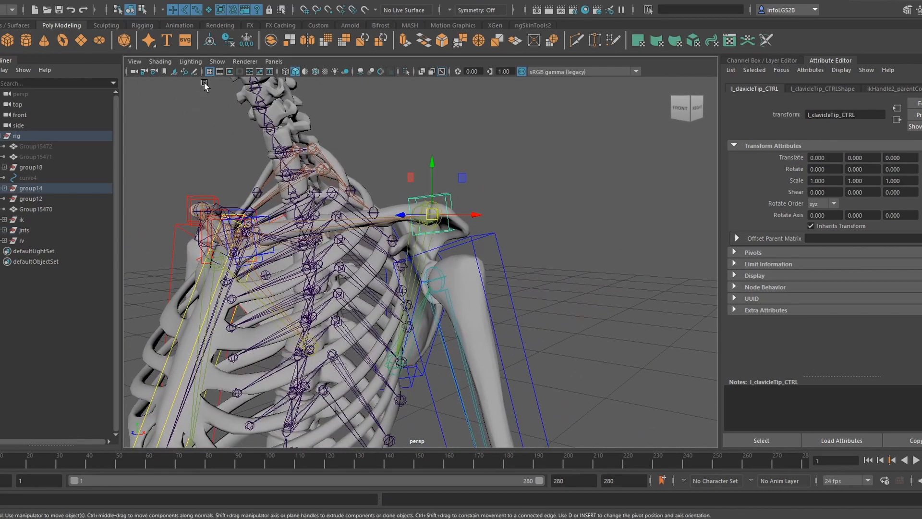
click(217, 61)
click(241, 169)
mouse_move(328, 201)
alt+mouse_down()
mouse_move(312, 211)
mouse_move(332, 207)
alt+mouse_up()
click(214, 62)
click(234, 170)
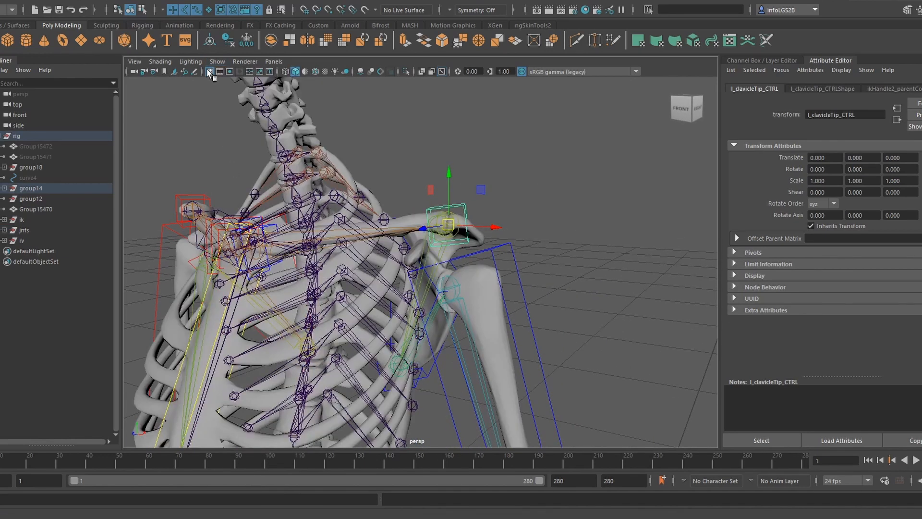
Step: Hide the joints in the viewport and clear the selection
click(217, 61)
click(263, 234)
click(534, 230)
Step: Select the left shoulder blade control, try moving it from the back view, and undo the changes
alt+drag(534, 230, 350, 249)
mouse_move(350, 251)
alt+right_down()
mouse_move(381, 288)
mouse_move(350, 269)
mouse_move(319, 269)
mouse_move(344, 254)
alt+right_up()
alt+drag(345, 253, 378, 218)
alt+middle_drag(377, 218, 367, 247)
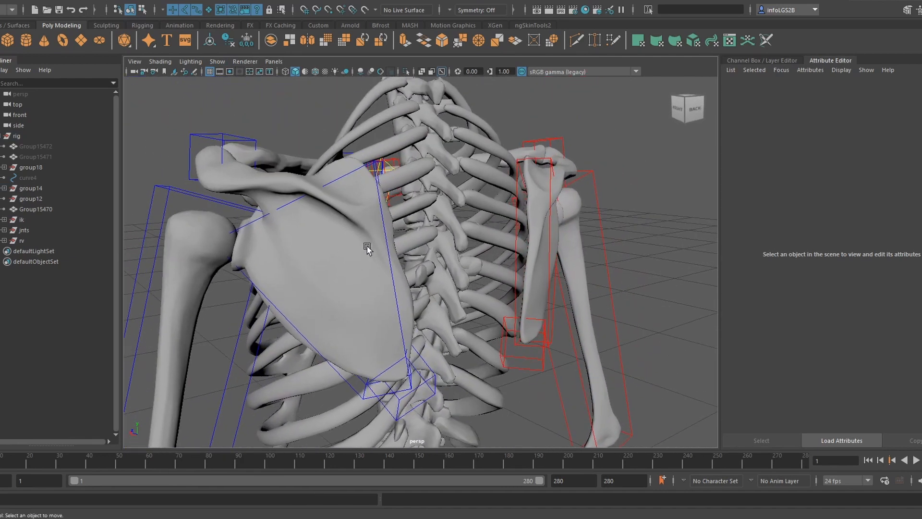
click(383, 234)
alt+drag(391, 261, 334, 234)
key(ctrl+z)
key(ctrl+z)
scroll(434, 214, down, 3)
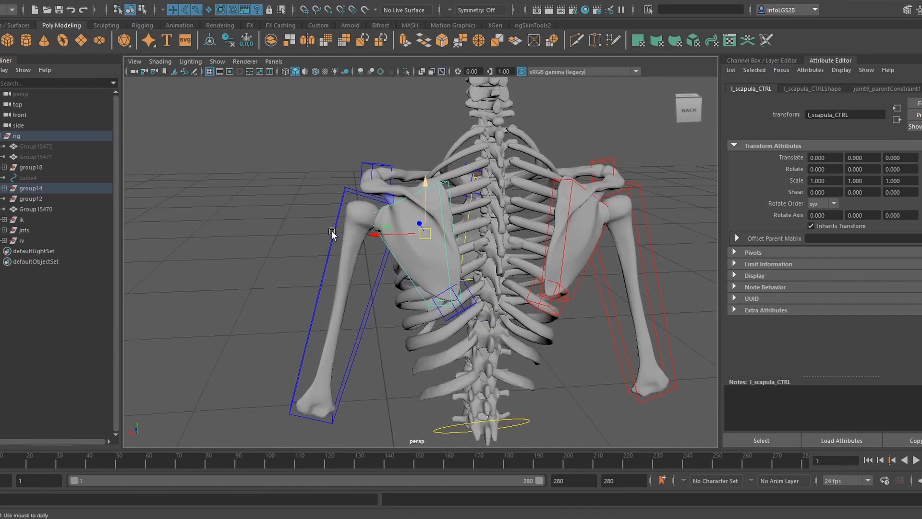
Step: Show the joints again, and select the left upper arm joint followed by the left upper arm control
scroll(332, 259, up, 6)
scroll(332, 259, down, 1)
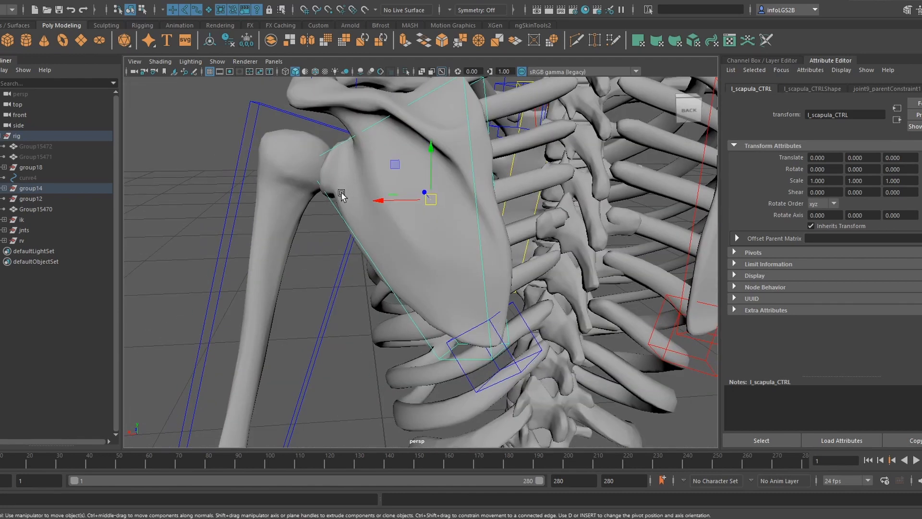
click(218, 62)
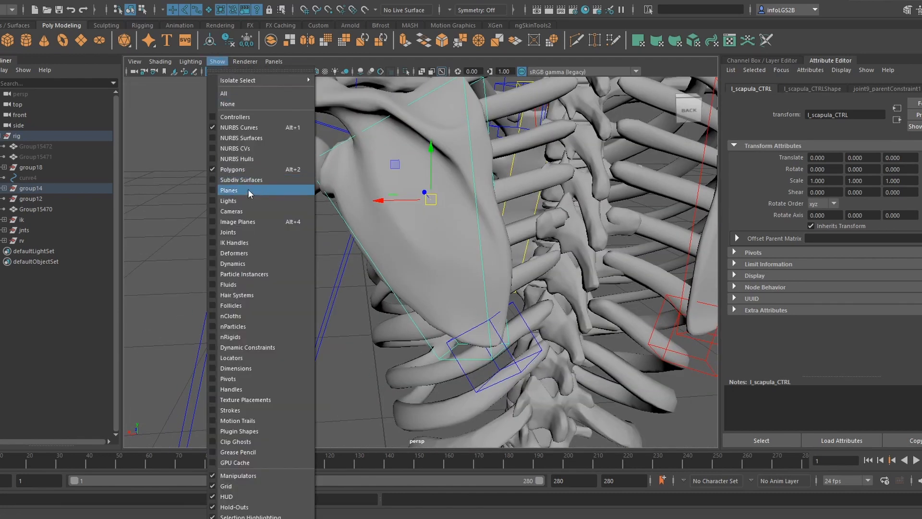
click(244, 230)
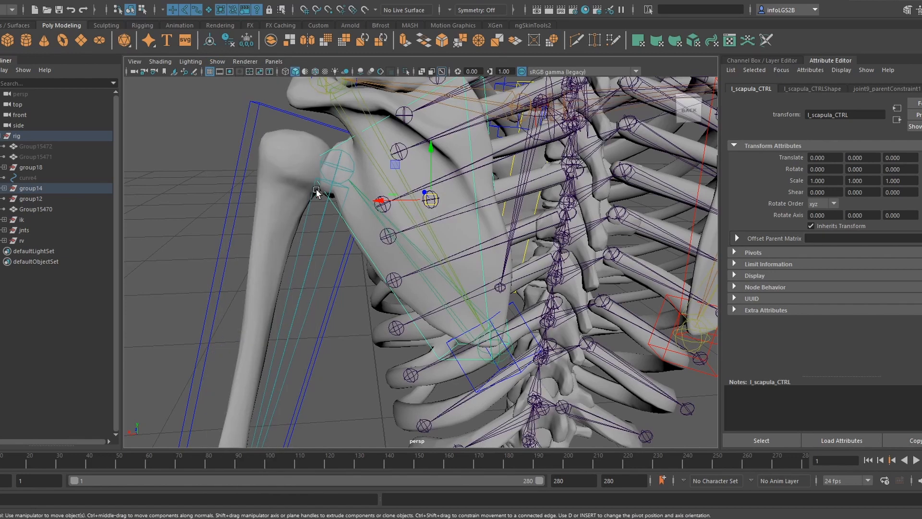
click(343, 182)
click(238, 146)
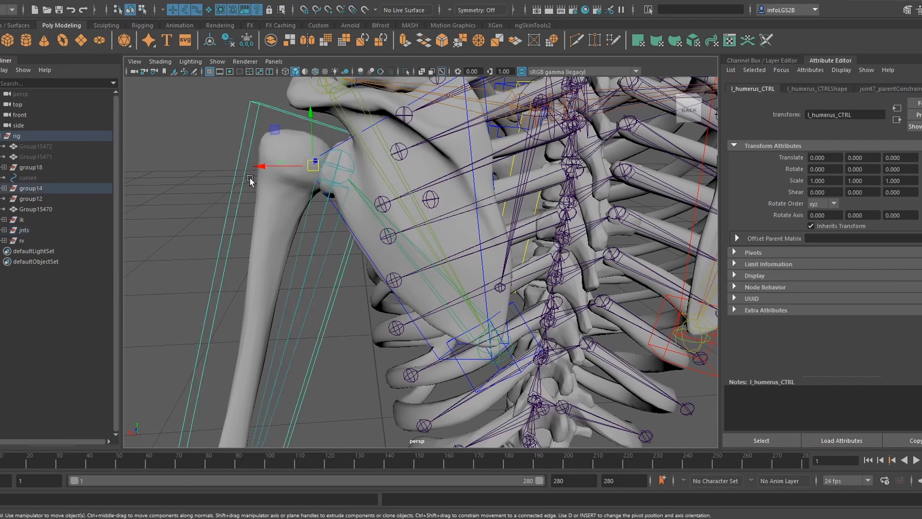
Step: Compare the pivots of the left upper arm joint and the left upper arm control by selecting each in turn
scroll(251, 179, down, 3)
alt+drag(251, 179, 293, 212)
scroll(255, 181, up, 4)
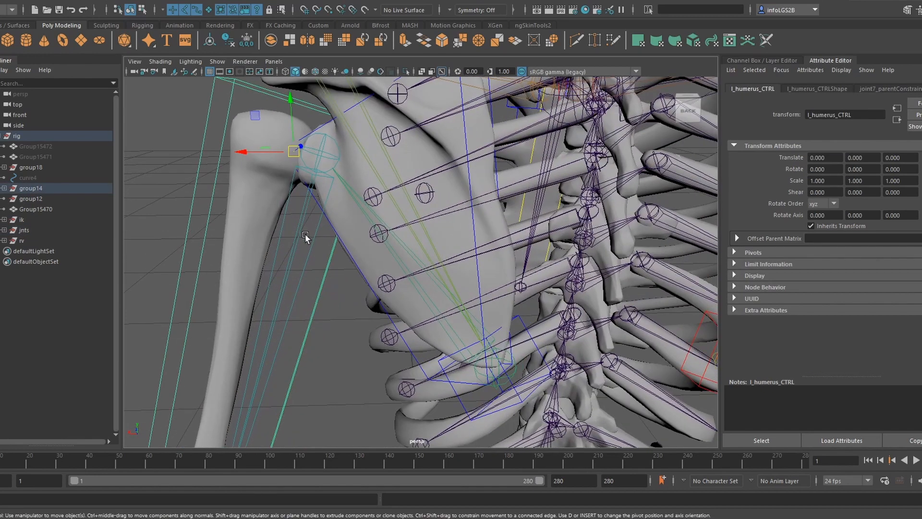
scroll(295, 240, down, 8)
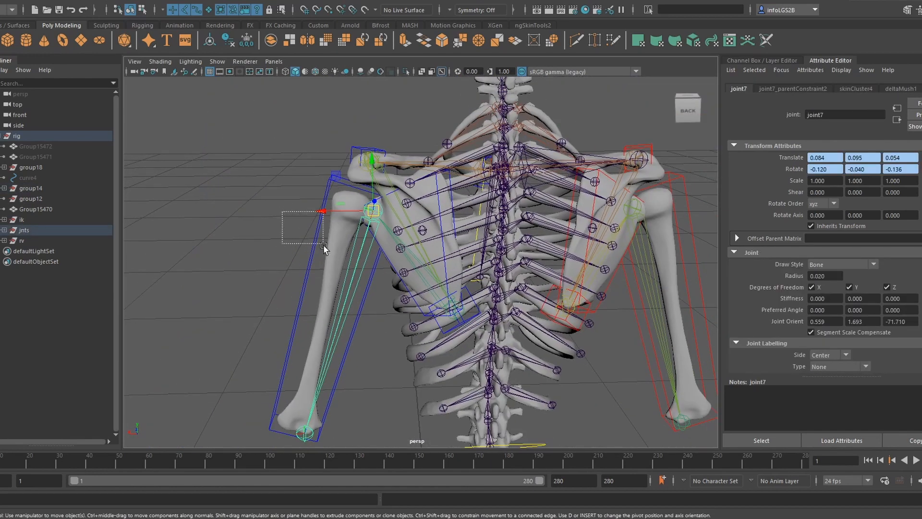
scroll(323, 265, up, 1)
click(347, 264)
alt+drag(366, 274, 342, 261)
scroll(339, 259, up, 3)
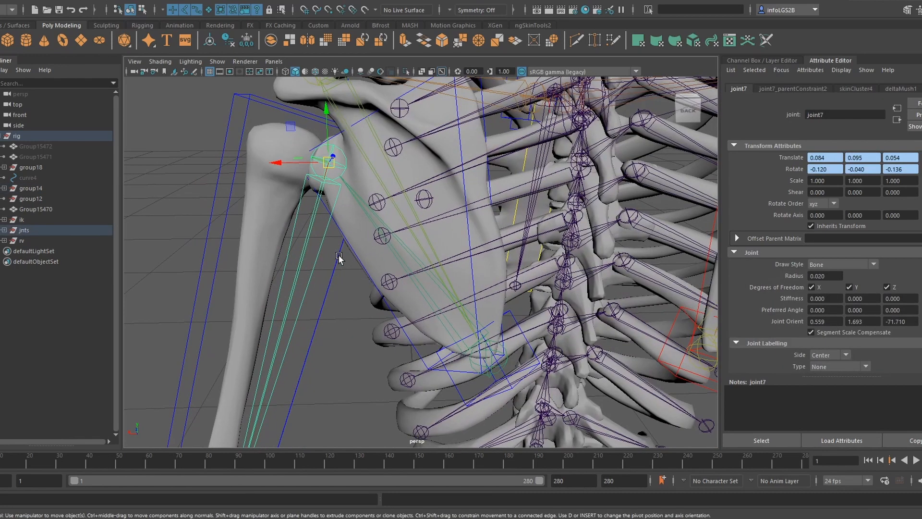
scroll(297, 236, down, 1)
drag(257, 242, 256, 244)
alt+drag(257, 244, 267, 247)
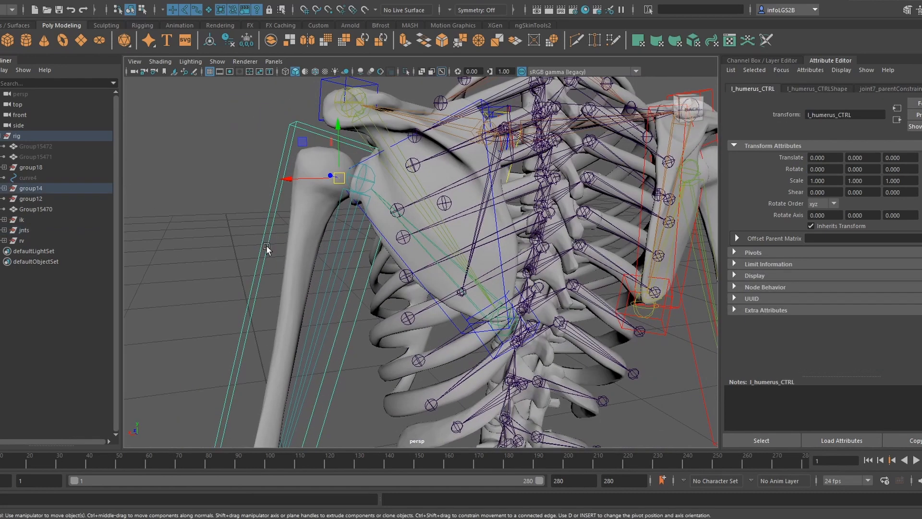
scroll(300, 242, down, 4)
scroll(308, 238, up, 5)
scroll(313, 240, up, 1)
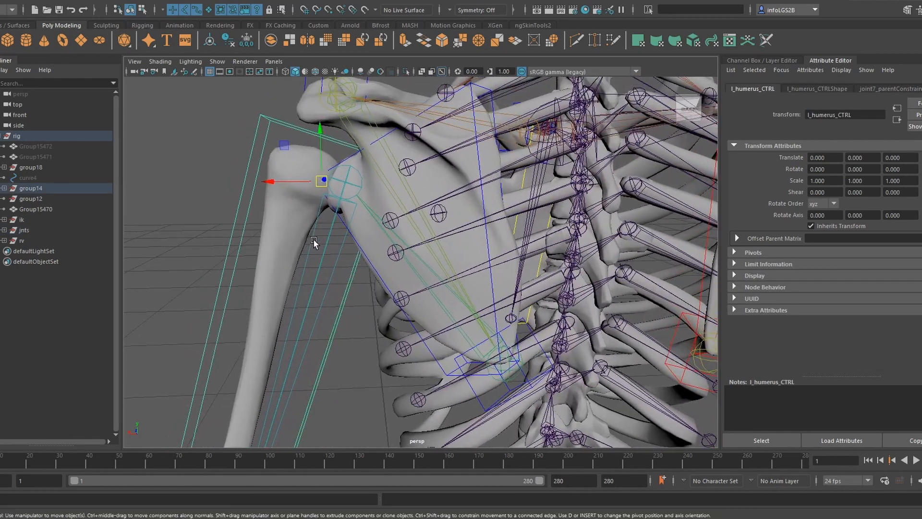
Step: Recheck the left upper arm joint's pivot, try moving the upper arm control outward along its X axis, and undo the move
click(327, 263)
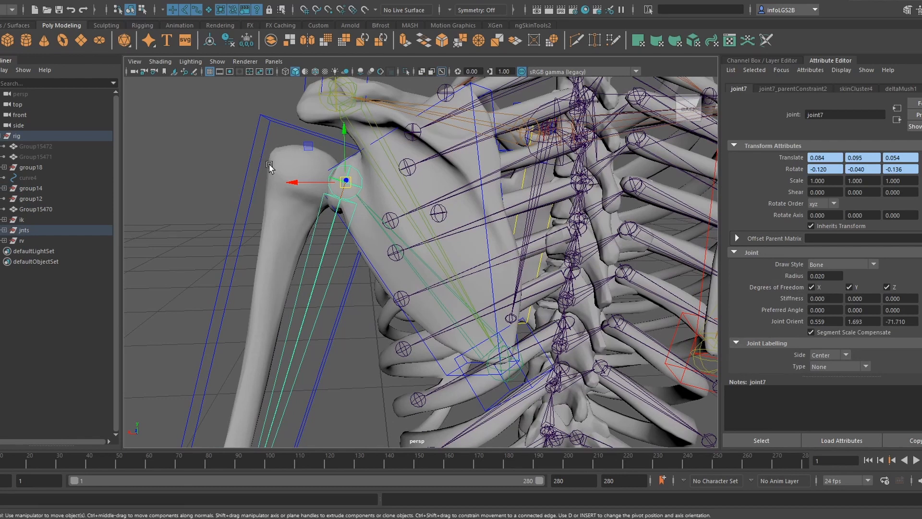
click(262, 125)
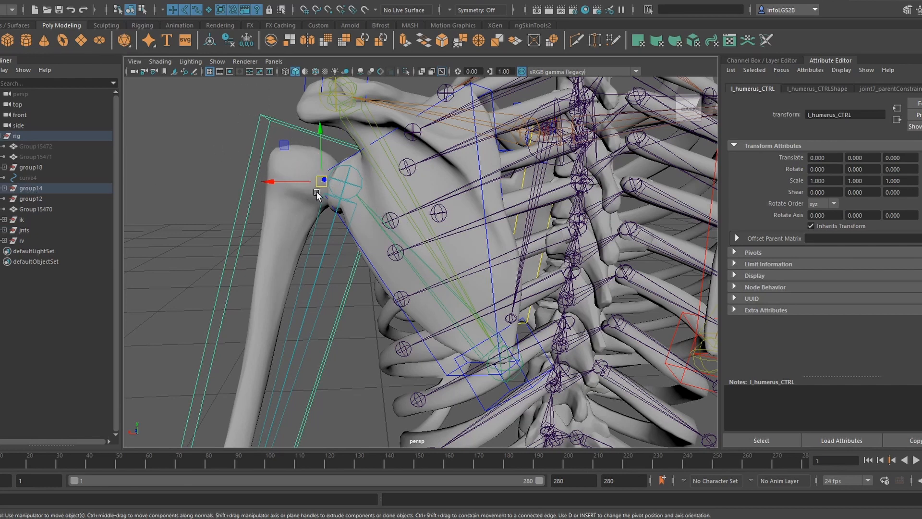
drag(279, 180, 236, 183)
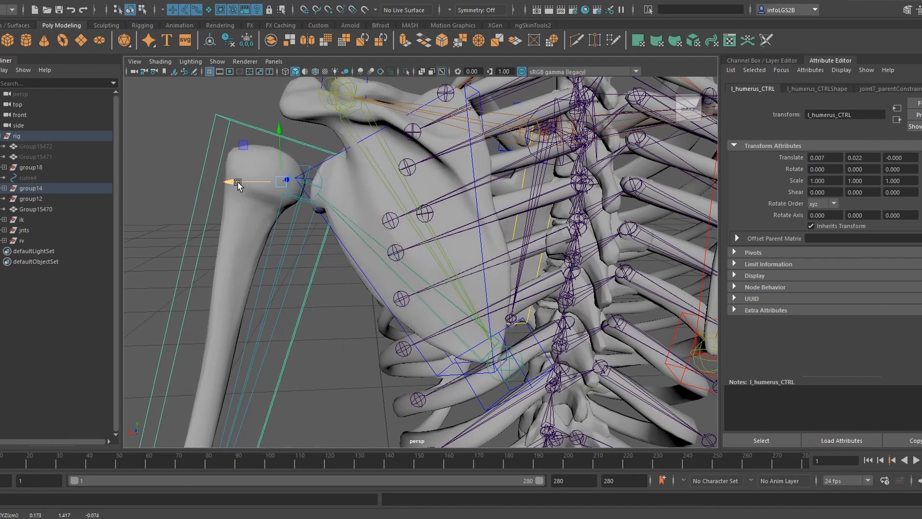
key(ctrl+z)
Step: Select the left upper arm joint and set the Move tool's axis orientation to Object
alt+drag(282, 222, 288, 225)
click(349, 181)
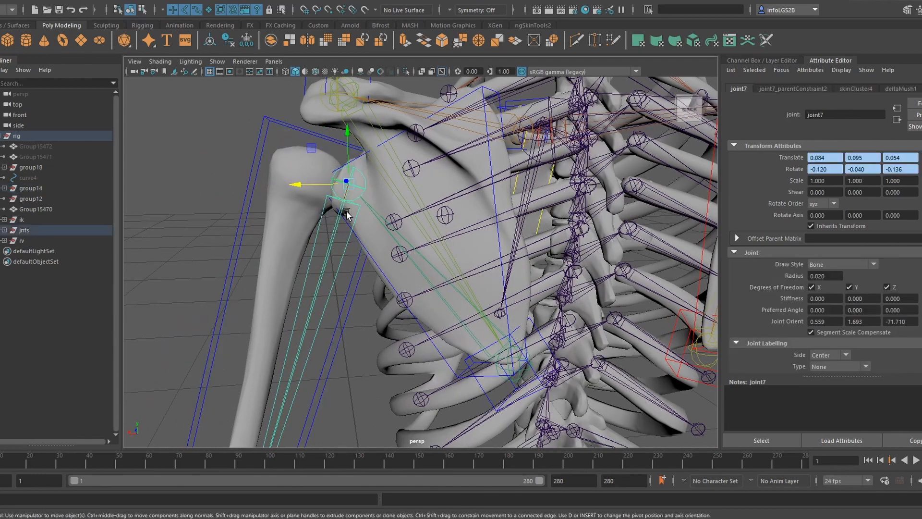
alt+drag(349, 181, 312, 189)
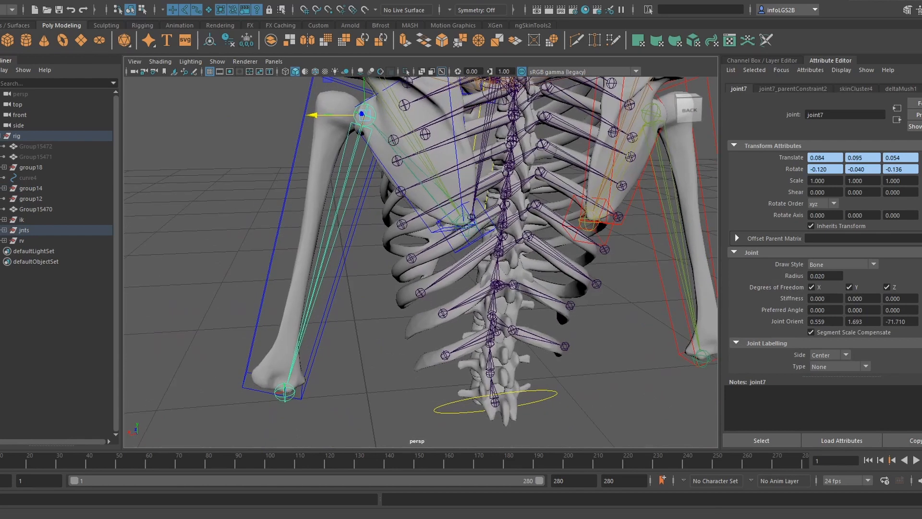
click(611, 149)
click(693, 152)
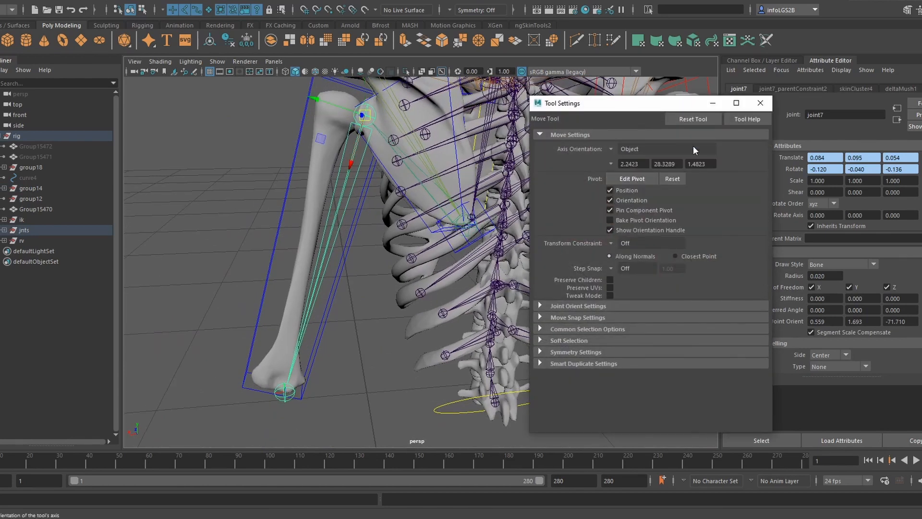
click(759, 103)
Step: Select the left upper arm control to compare its object-oriented axes, and clear the selection
alt+drag(432, 250, 390, 263)
drag(241, 270, 245, 281)
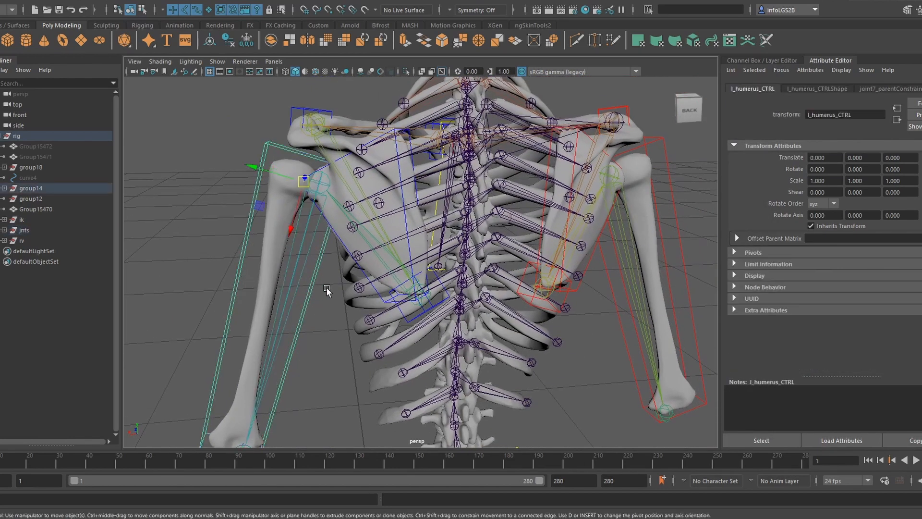
alt+middle_drag(327, 290, 315, 303)
click(222, 96)
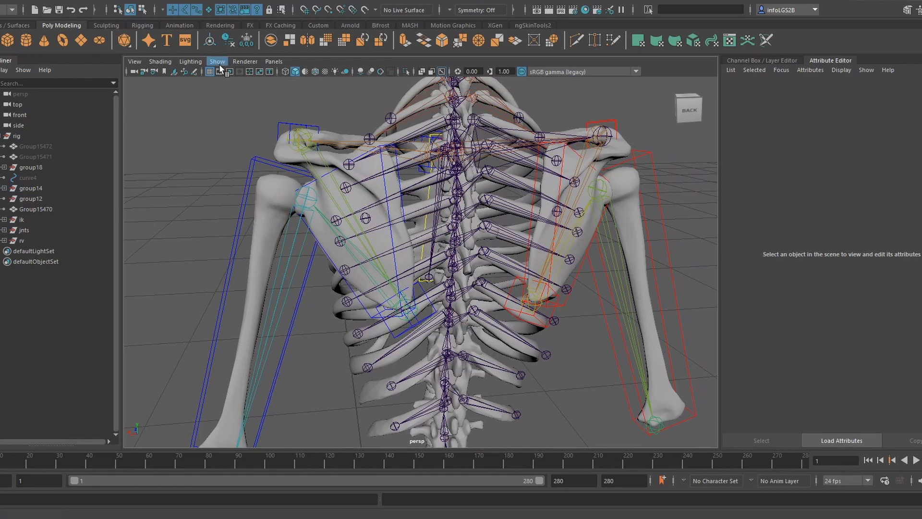
Step: Turn off the joint display in the viewport
alt+right_drag(288, 192, 406, 307)
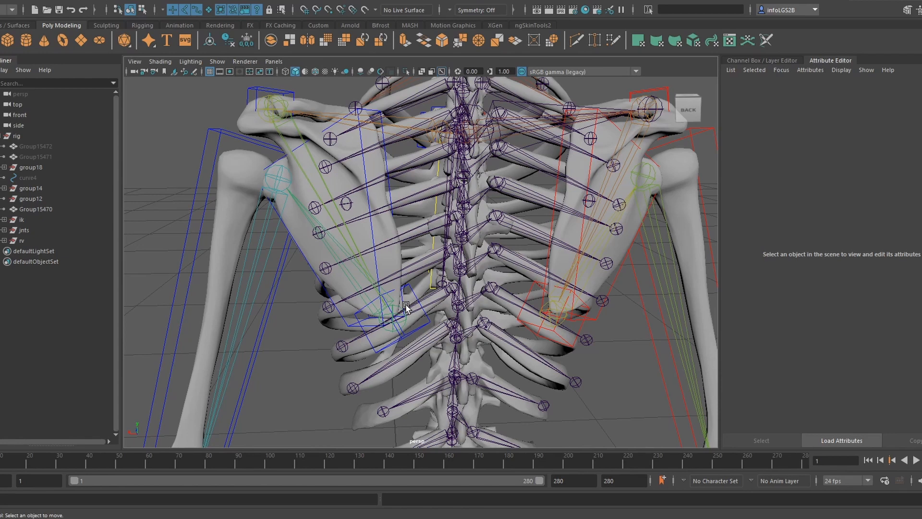
click(216, 62)
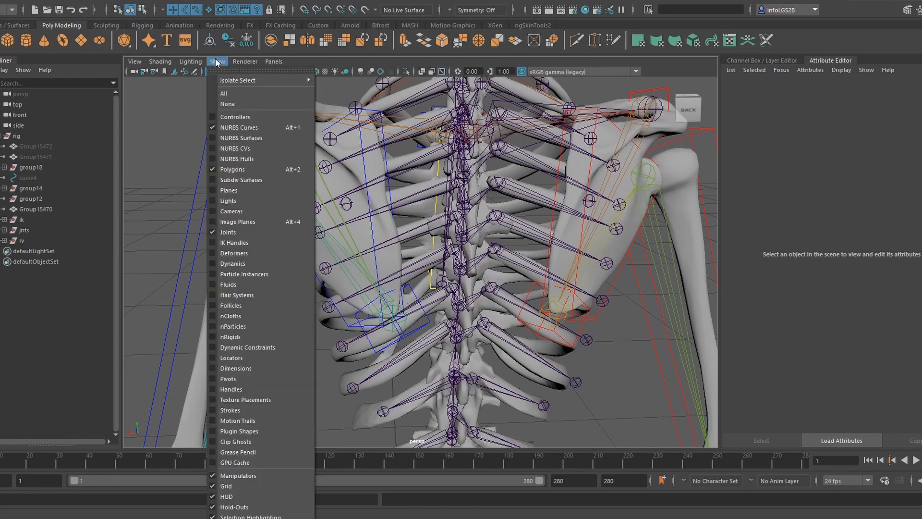
click(252, 232)
Step: Try out the left collarbone tip rotation control from above, undo the change, and clear the selection
alt+drag(259, 240, 440, 288)
alt+right_drag(439, 288, 461, 288)
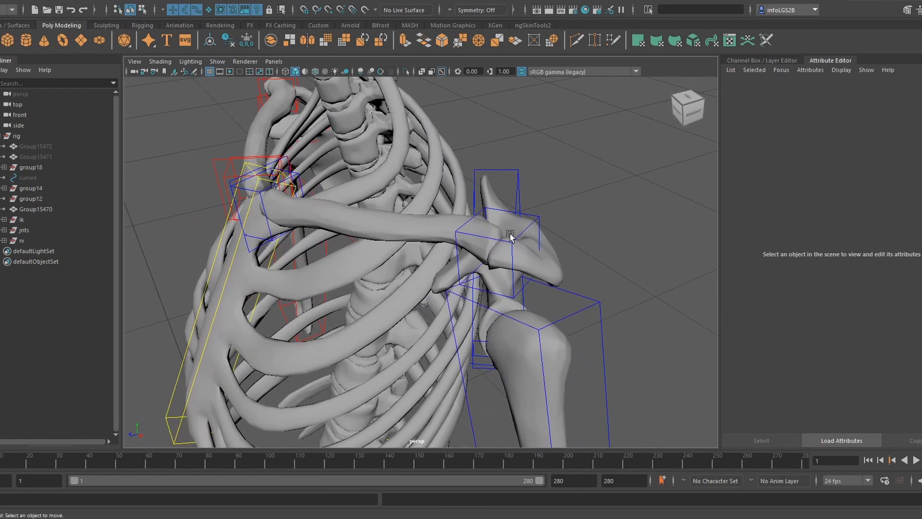
click(510, 235)
alt+drag(510, 236, 362, 354)
key(ctrl+z)
mouse_move(428, 331)
alt+mouse_down()
mouse_move(350, 327)
mouse_move(428, 317)
alt+mouse_up()
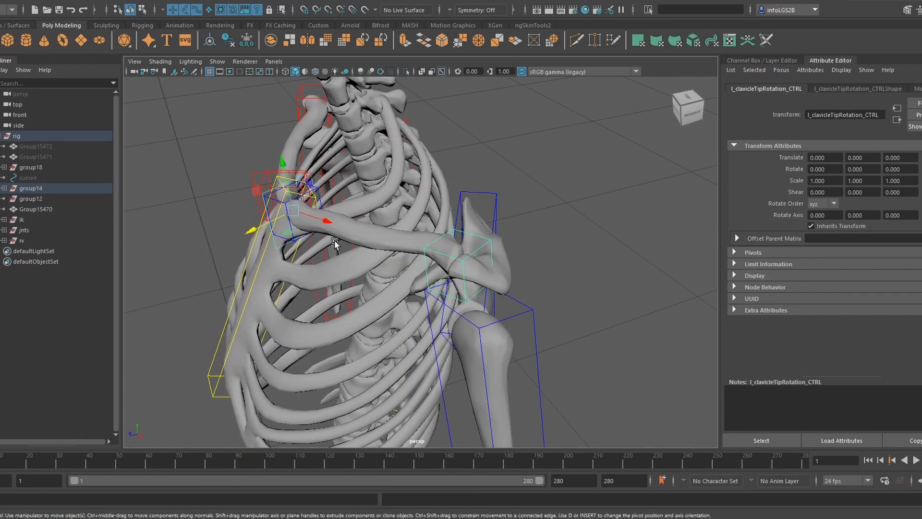
click(355, 255)
Step: Reselect the left collarbone tip rotation control and rotate it about -20.5 degrees around its Y axis
alt+drag(382, 247, 341, 191)
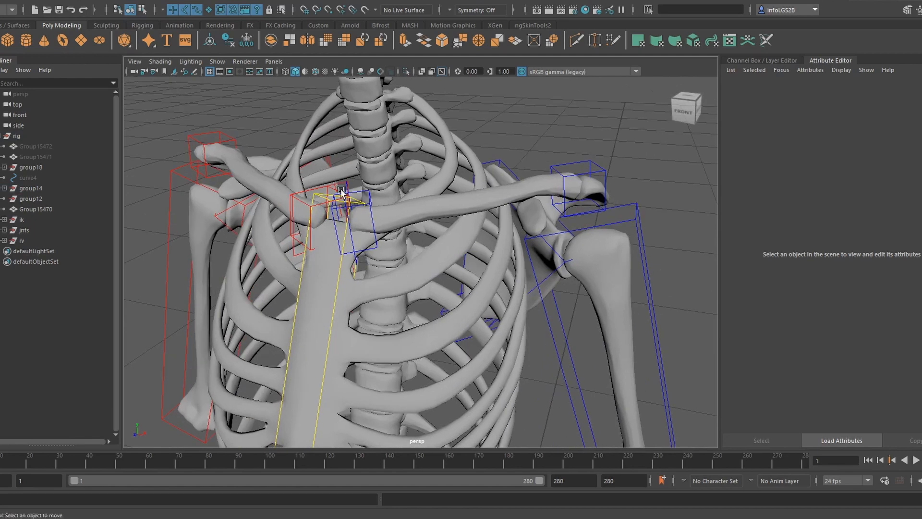
click(352, 238)
alt+right_drag(351, 239, 402, 270)
key(f)
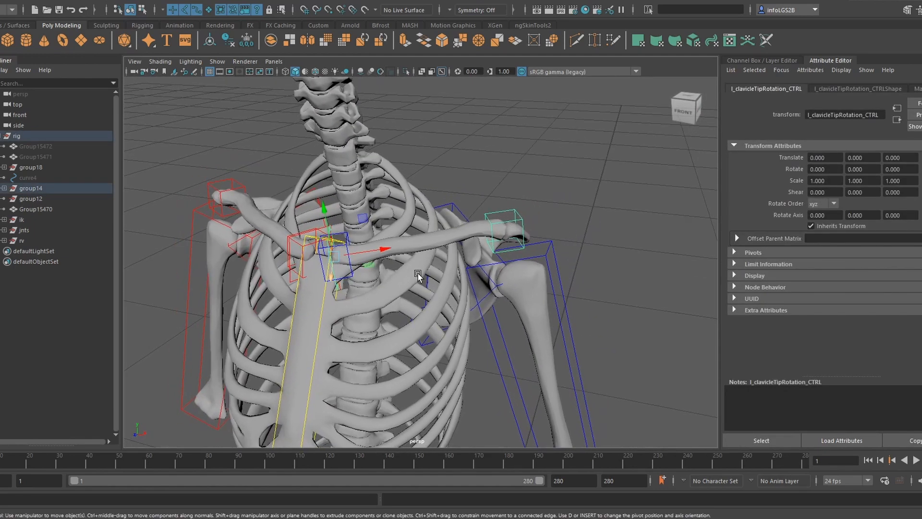
scroll(424, 290, up, 3)
key(e)
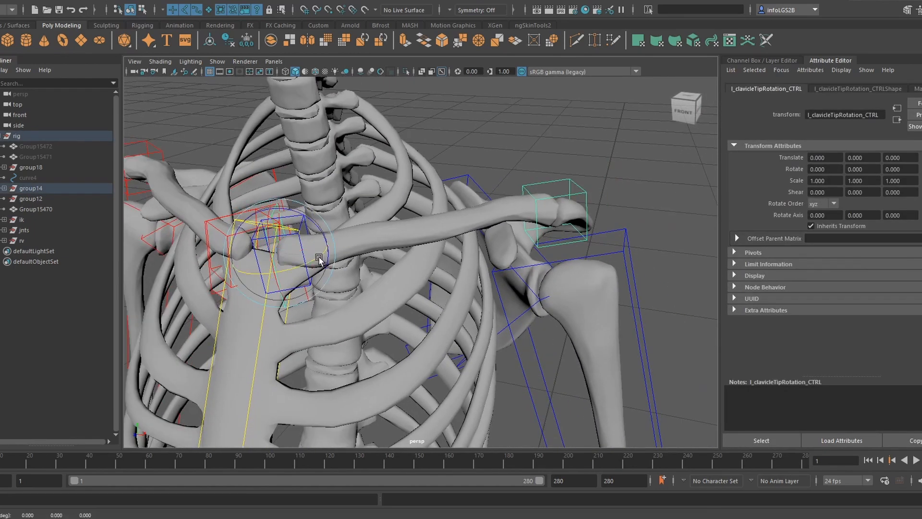
drag(319, 260, 309, 273)
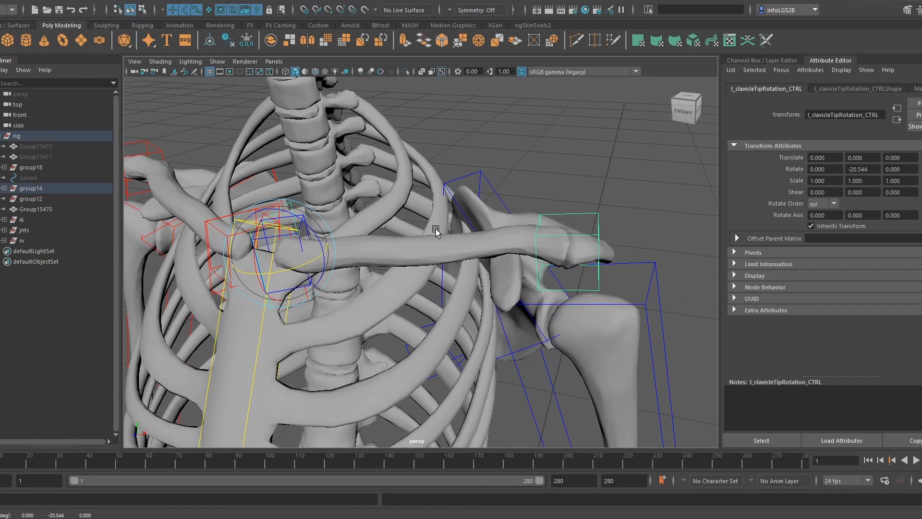
Step: Check the rotated left collarbone from the front and undo the tip rotation control's rotation
alt+drag(436, 231, 466, 251)
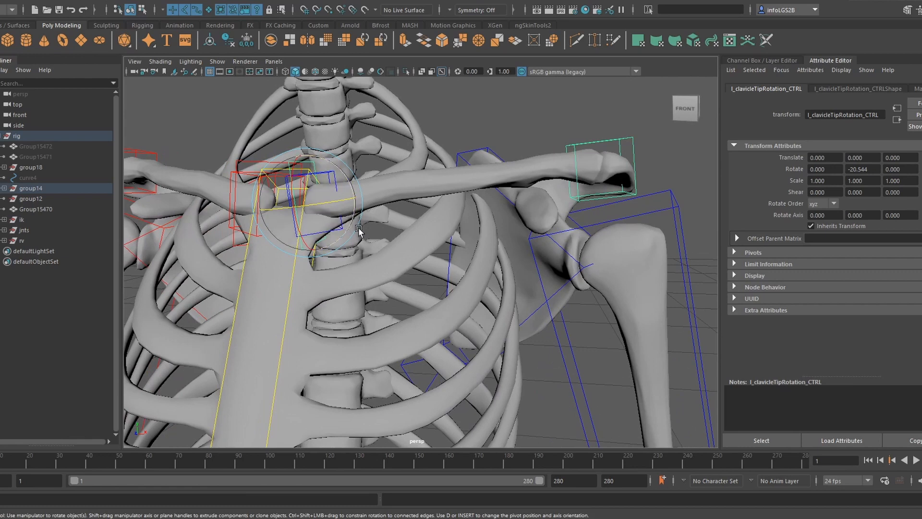
alt+drag(359, 230, 511, 199)
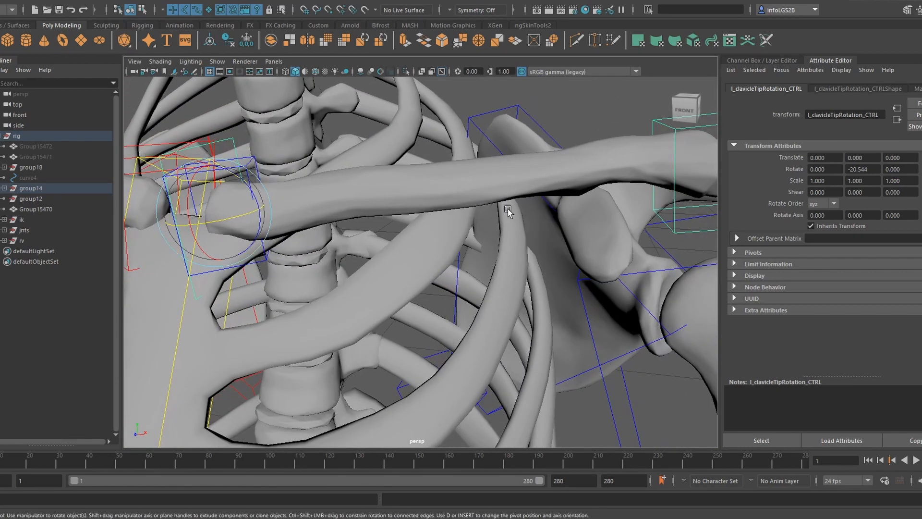
key(ctrl+z)
key(ctrl+z)
key(ctrl+z)
key(ctrl+z)
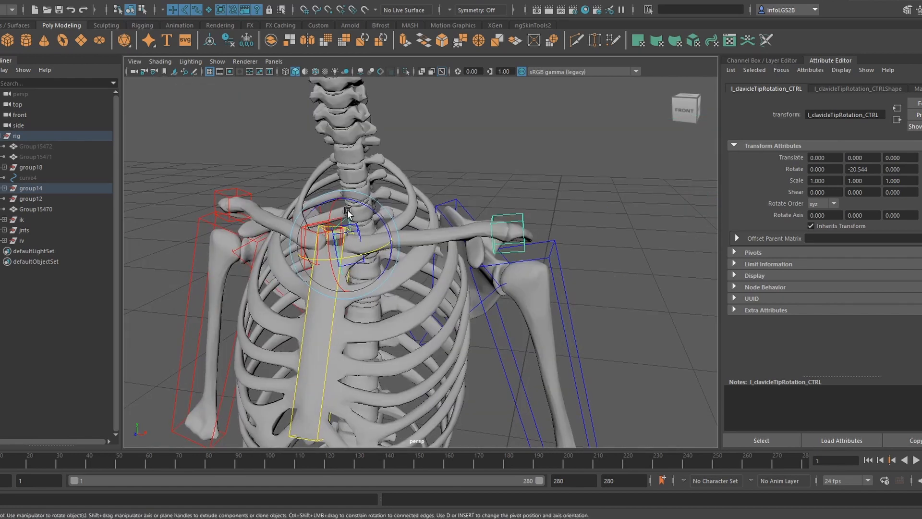
mouse_move(357, 217)
mouse_down()
mouse_move(354, 202)
mouse_move(344, 242)
mouse_move(350, 212)
mouse_up()
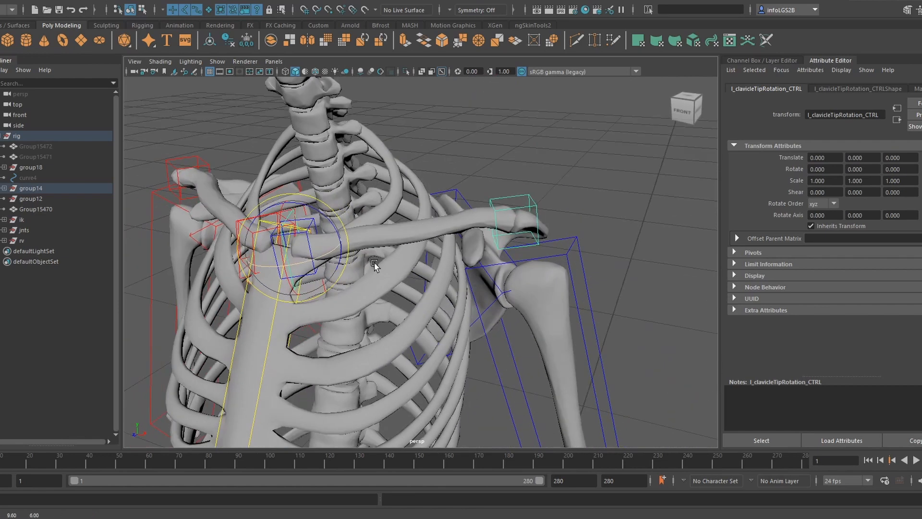
Step: Try another rotation of the left collarbone tip rotation control and undo it
alt+drag(375, 264, 324, 280)
drag(271, 244, 247, 251)
alt+drag(330, 269, 454, 262)
key(ctrl+z)
Step: Examine how the left collarbone, shoulder blade and upper arm meet at the shoulder, seen from the front
alt+right_drag(454, 262, 427, 288)
alt+drag(428, 288, 479, 292)
mouse_move(480, 293)
alt+right_down()
mouse_move(496, 269)
mouse_move(477, 276)
alt+right_up()
alt+drag(477, 276, 445, 273)
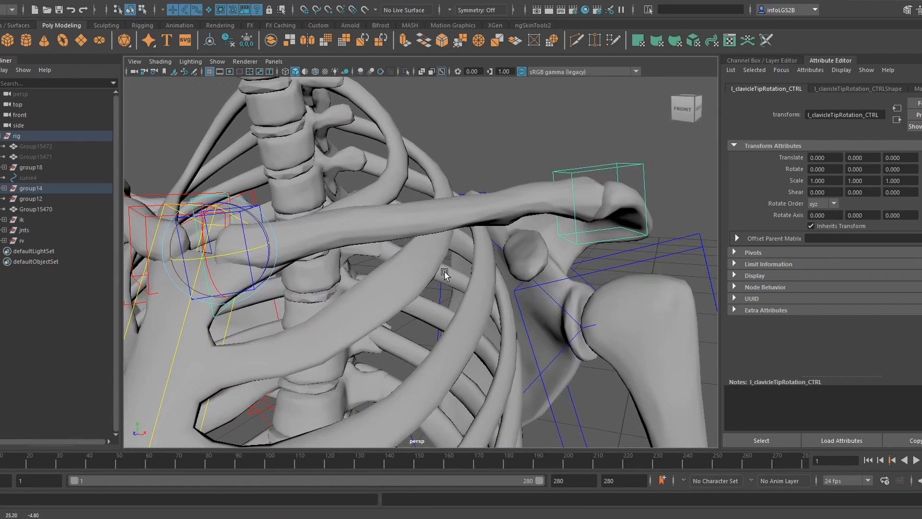
alt+middle_drag(445, 272, 428, 214)
alt+drag(428, 214, 439, 226)
alt+middle_drag(438, 226, 453, 248)
alt+drag(384, 252, 406, 273)
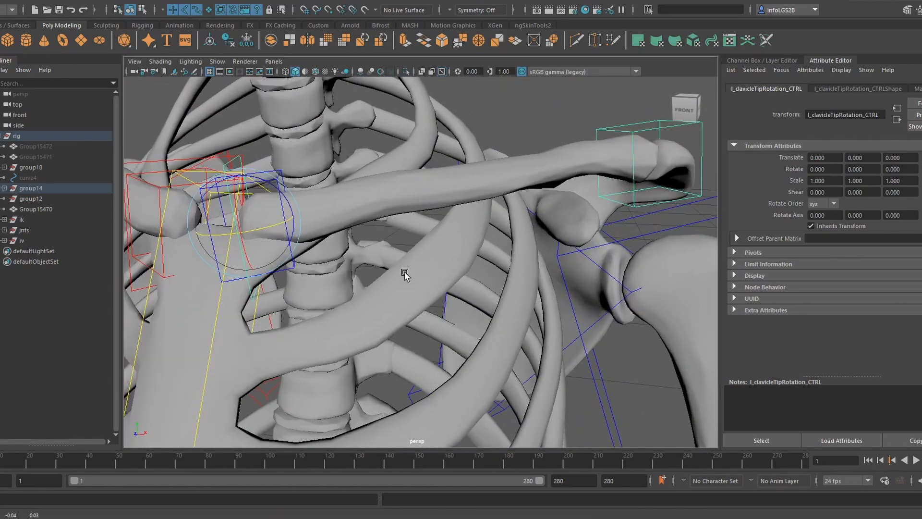
alt+right_drag(406, 273, 384, 272)
Step: Unhide pPlane1 and pPlane2 in the rv group and clear the selection
click(43, 156)
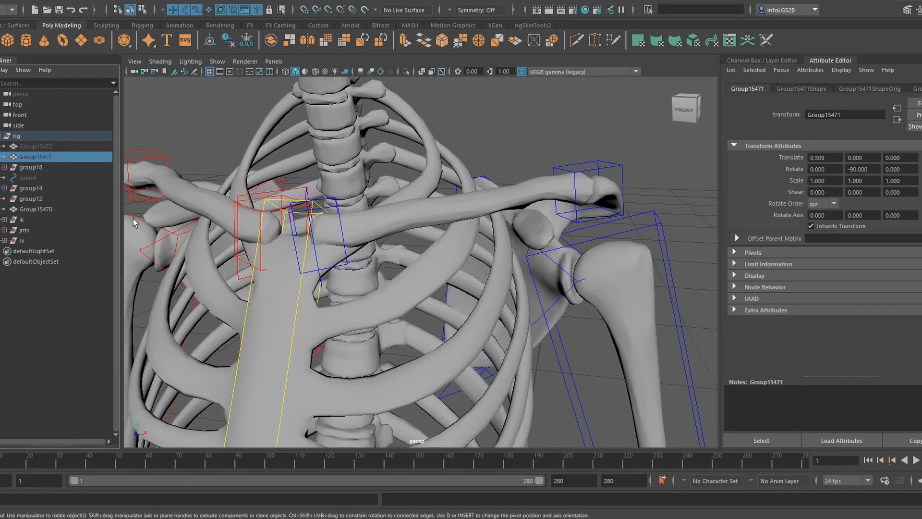
click(152, 202)
click(4, 240)
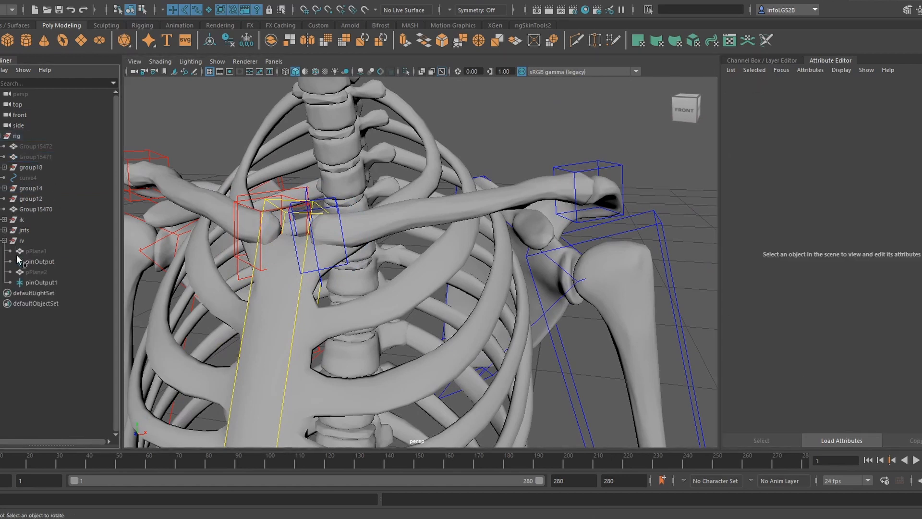
click(36, 250)
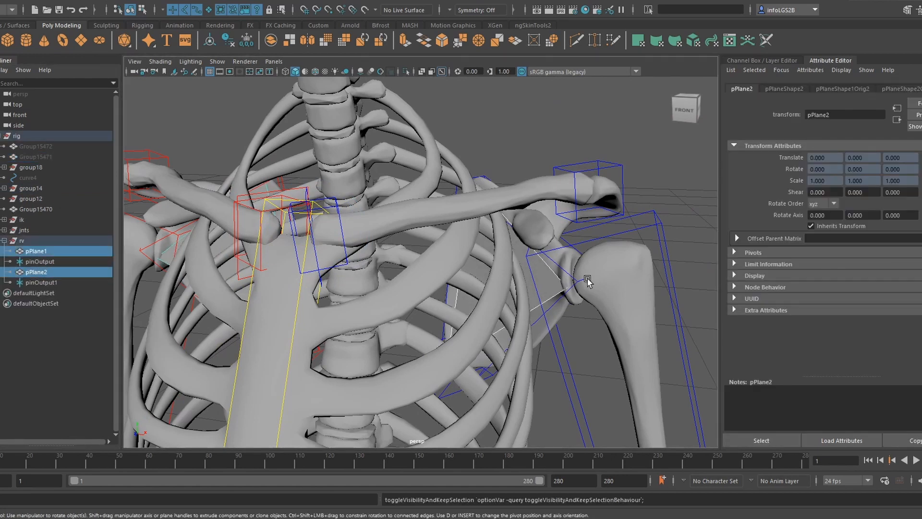
alt+drag(353, 273, 459, 302)
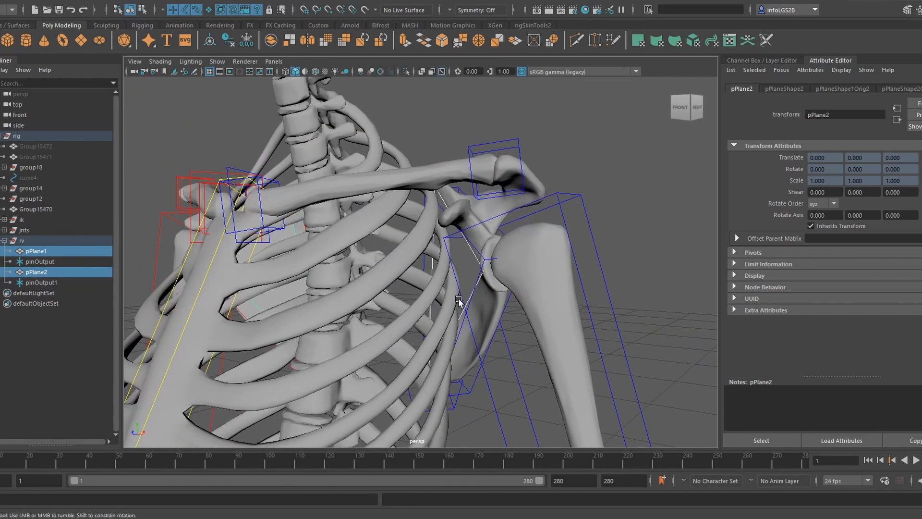
alt+right_drag(459, 302, 432, 338)
alt+drag(432, 337, 467, 316)
click(544, 311)
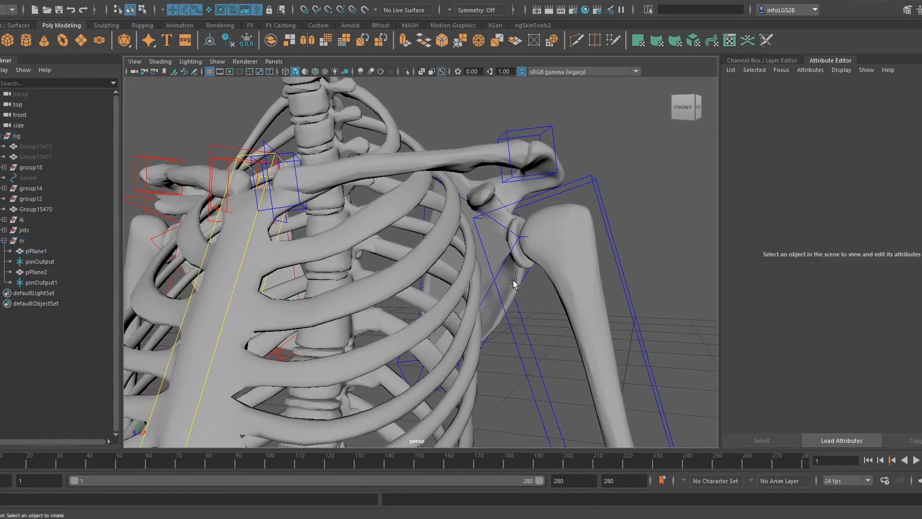
Step: Isolate pPlane1 together with the skeleton mesh to inspect the plane over the shoulder blade, and restore the full scene
click(496, 256)
click(495, 317)
click(490, 249)
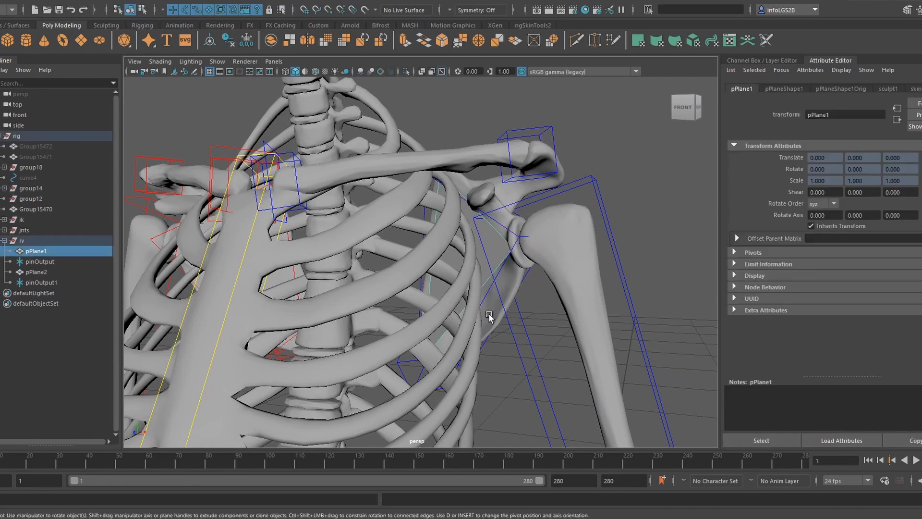
shift+click(491, 314)
key(ctrl+1)
key(ctrl+1)
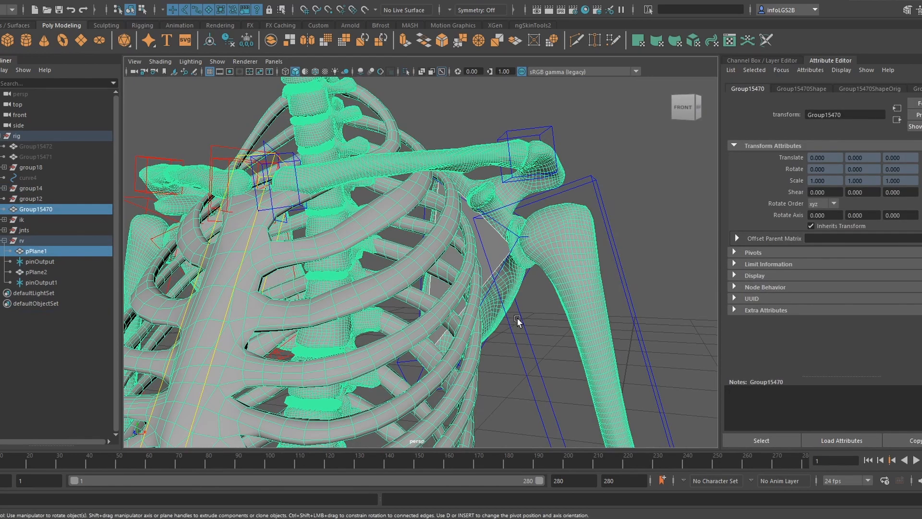
click(517, 317)
click(498, 243)
alt+drag(495, 248, 538, 289)
key(ctrl+1)
Step: Select pinOutput in the rv group and turn on the display of locators in the viewport
click(42, 262)
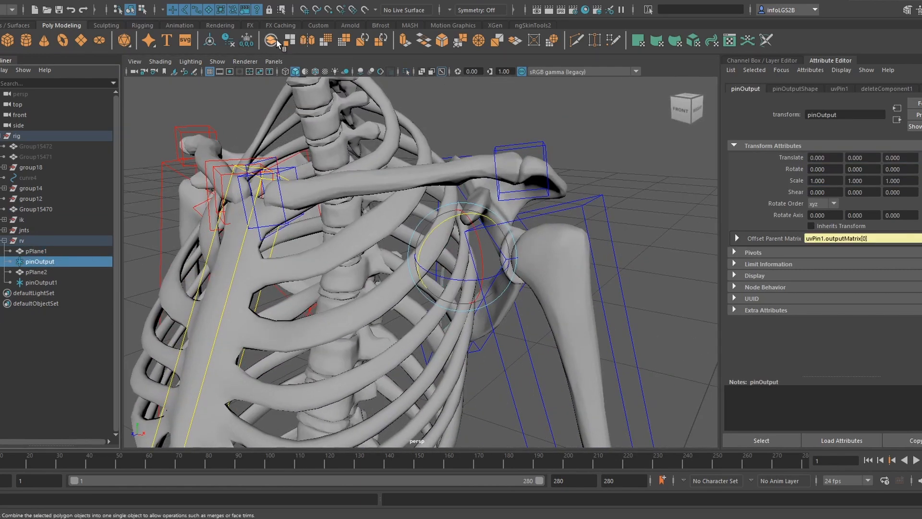
click(217, 62)
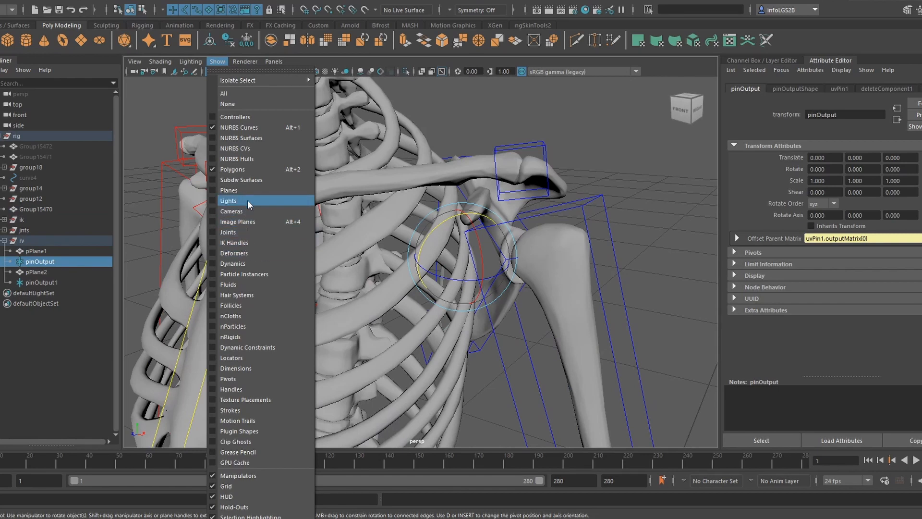
click(236, 378)
mouse_move(557, 306)
alt+mouse_down()
mouse_move(590, 288)
mouse_move(563, 300)
alt+mouse_up()
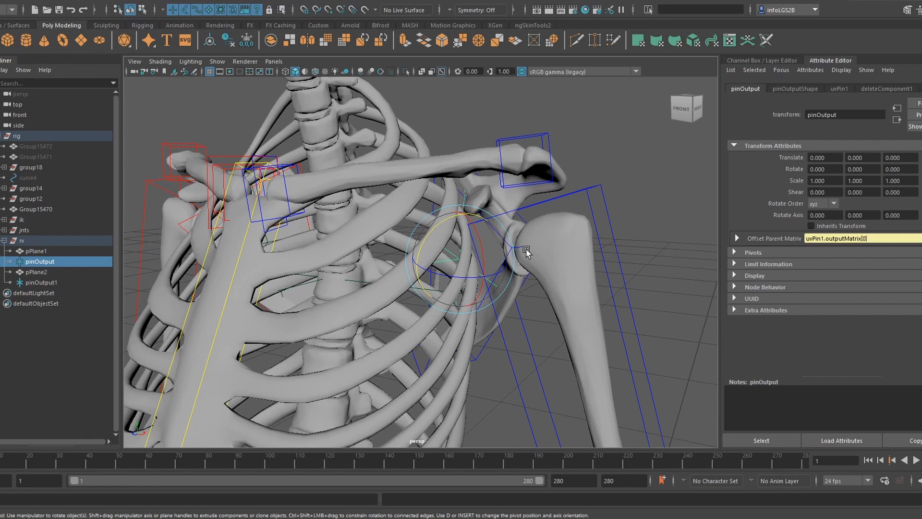
Step: Inspect the left shoulder area by selecting the skeleton mesh and the left upper arm control in turn, and clear the selection
alt+drag(527, 252, 619, 302)
click(480, 263)
click(466, 249)
click(502, 272)
click(469, 259)
alt+right_drag(456, 302, 570, 258)
click(603, 206)
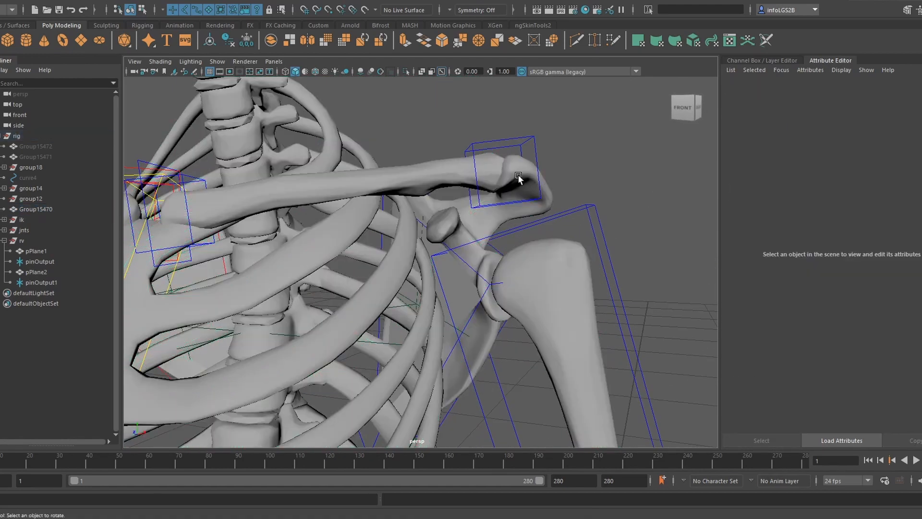
click(519, 178)
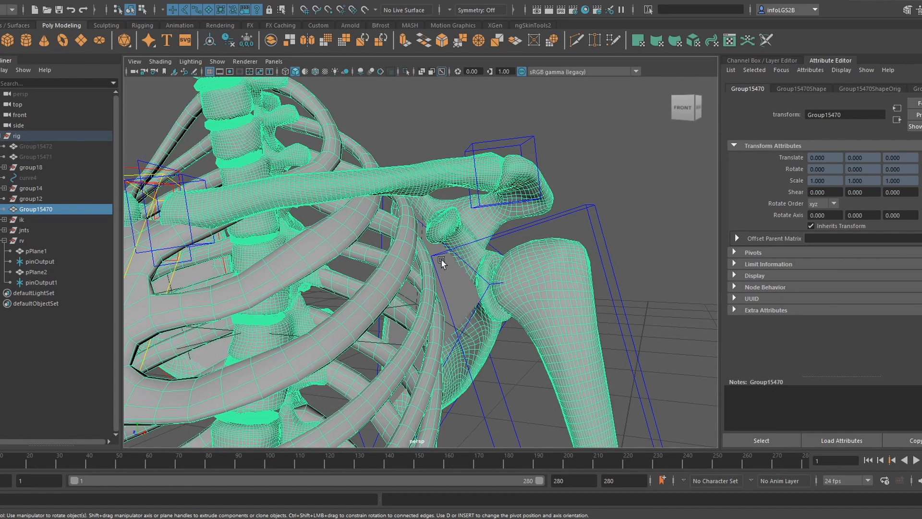
click(545, 216)
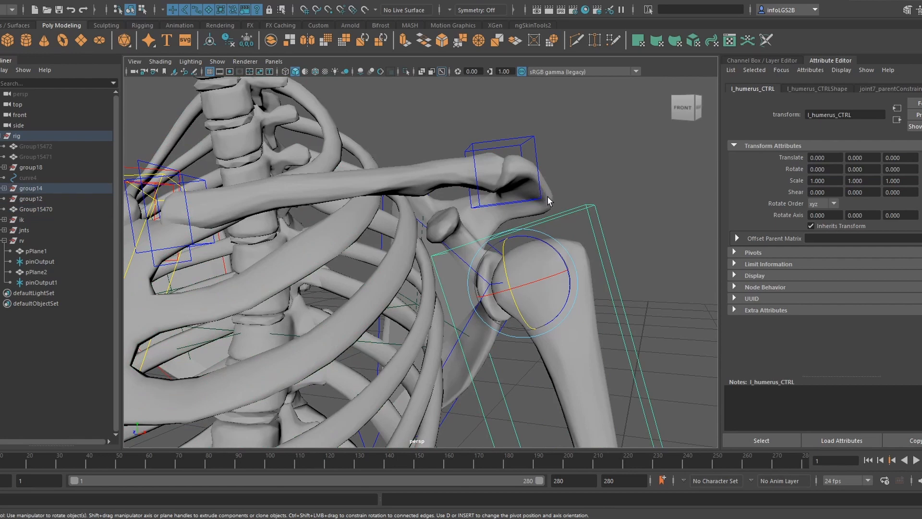
click(548, 197)
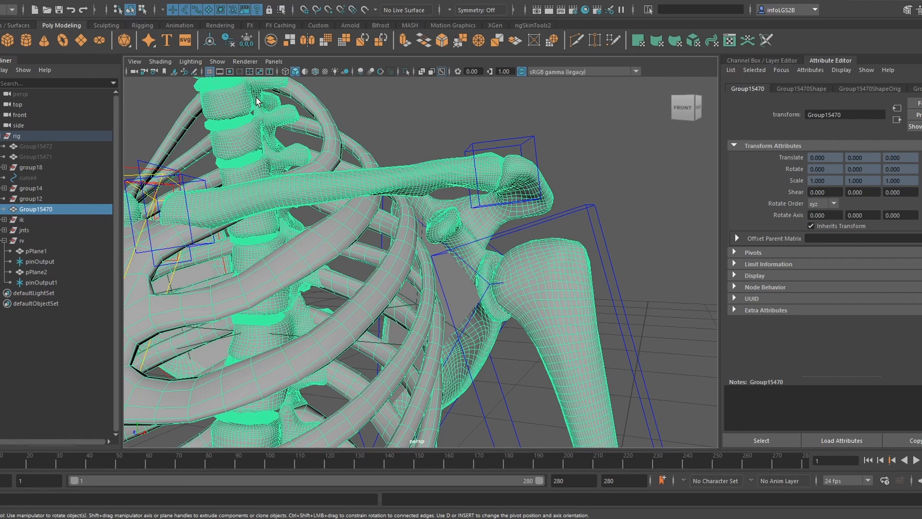
click(566, 172)
mouse_move(511, 237)
alt+mouse_down()
mouse_move(530, 238)
mouse_move(508, 241)
mouse_move(519, 233)
alt+mouse_up()
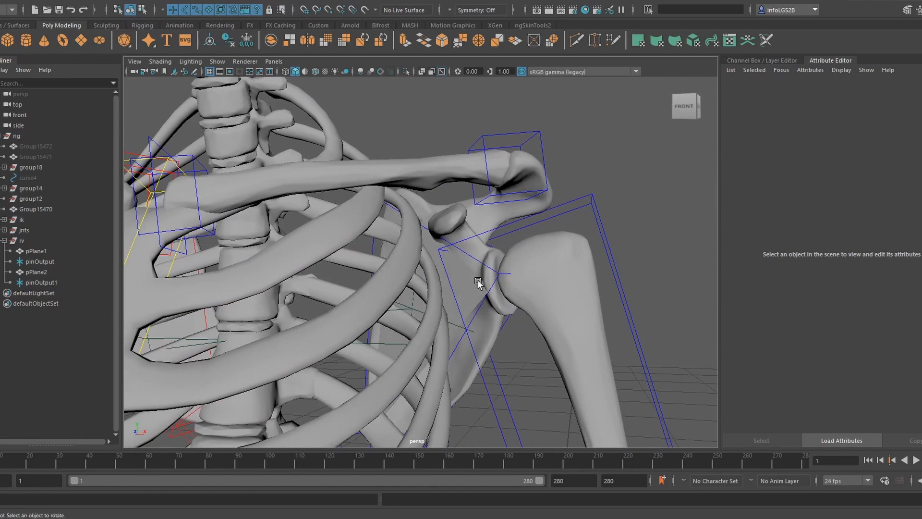
Step: Select pPlane1 over the left shoulder blade and create a blend shape deformer on it
click(478, 281)
mouse_move(507, 286)
alt+mouse_down()
mouse_move(518, 286)
mouse_move(519, 297)
alt+mouse_up()
alt+right_drag(519, 297, 461, 269)
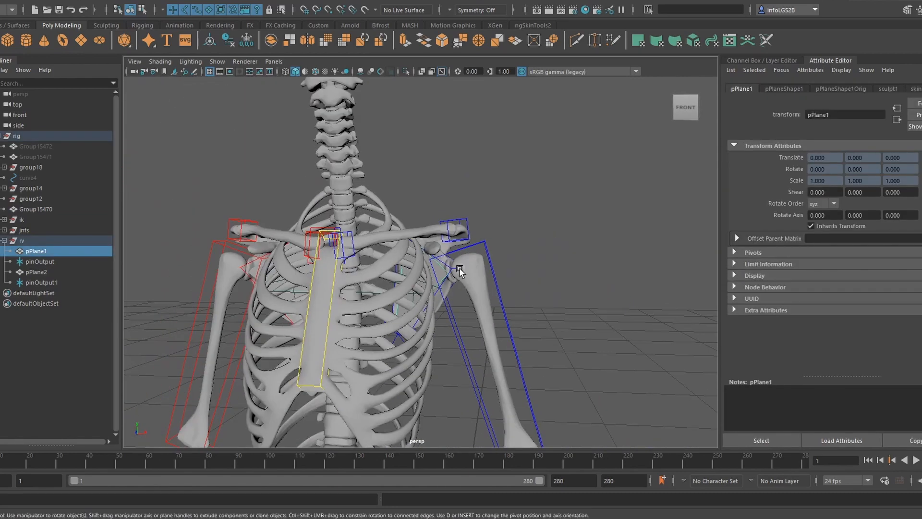
alt+drag(461, 269, 288, 284)
alt+right_drag(288, 284, 409, 289)
alt+drag(409, 288, 535, 291)
alt+right_drag(535, 290, 295, 155)
click(143, 25)
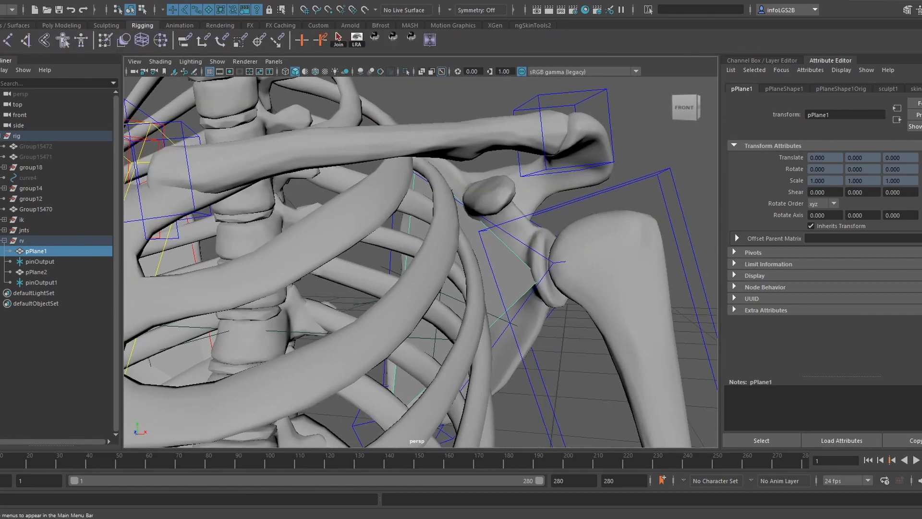
click(354, 3)
click(372, 26)
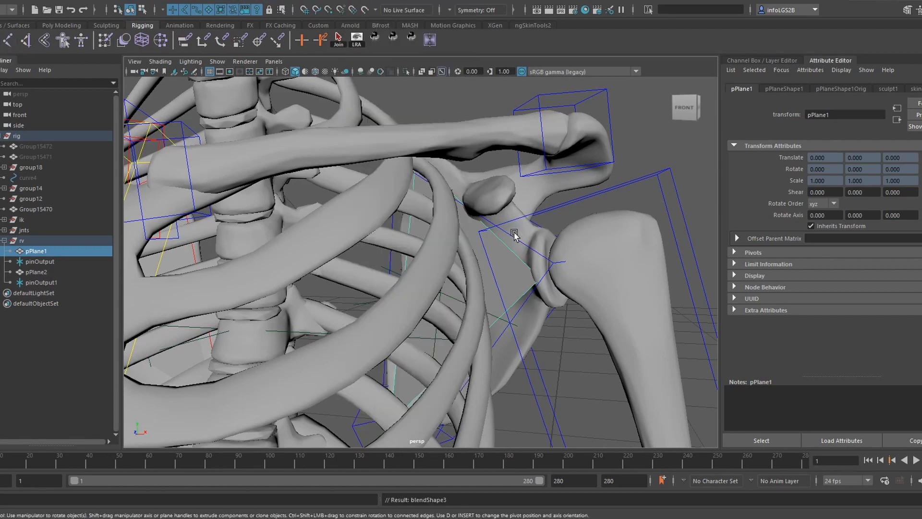
Step: Select the left upper arm control and raise the arm by rotating it about 55.5 degrees around its Z axis
alt+drag(514, 233, 482, 229)
drag(536, 196, 497, 207)
scroll(480, 225, down, 5)
click(447, 224)
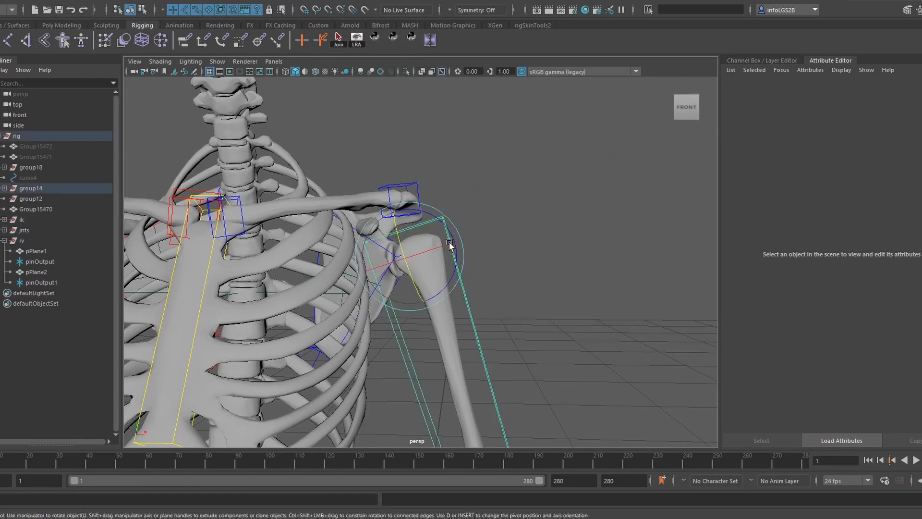
drag(448, 223, 406, 189)
scroll(427, 260, up, 5)
scroll(427, 260, down, 3)
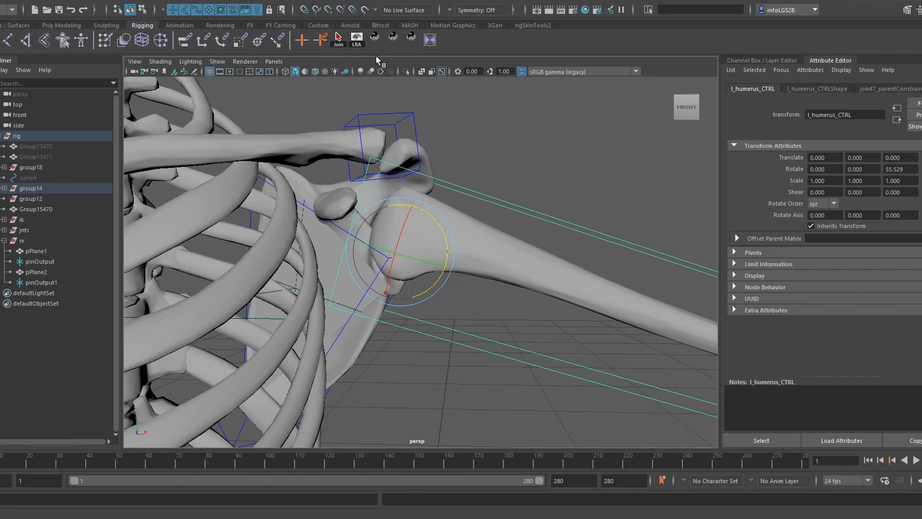
Step: Open the Shape Editor and add a target to blendShape3
click(104, 26)
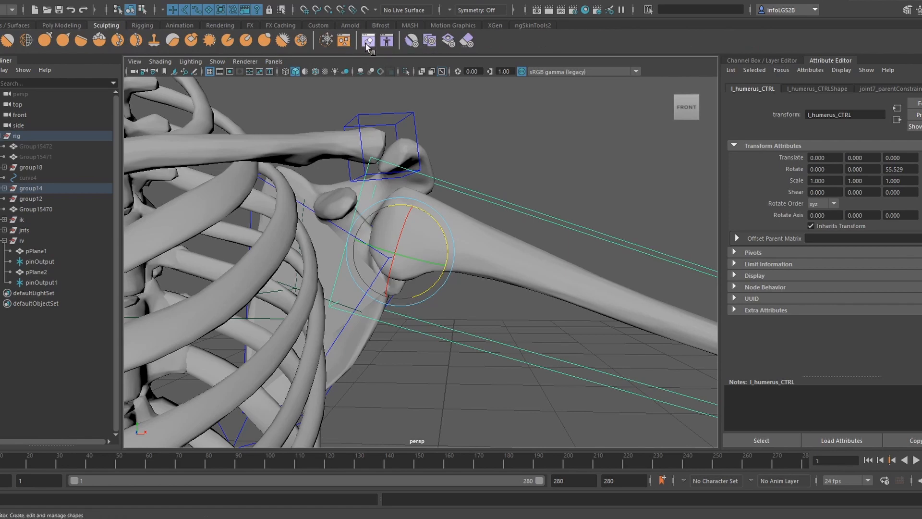
click(367, 41)
drag(274, 107, 741, 128)
click(611, 231)
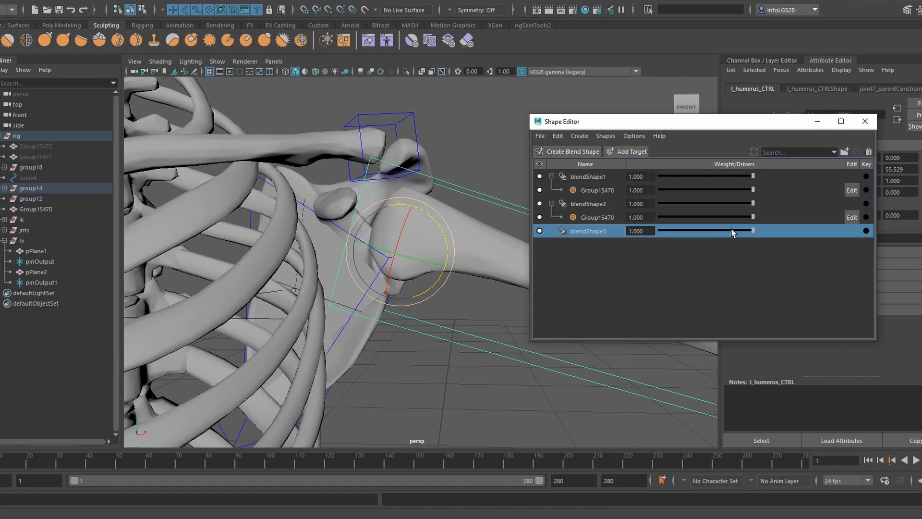
click(628, 152)
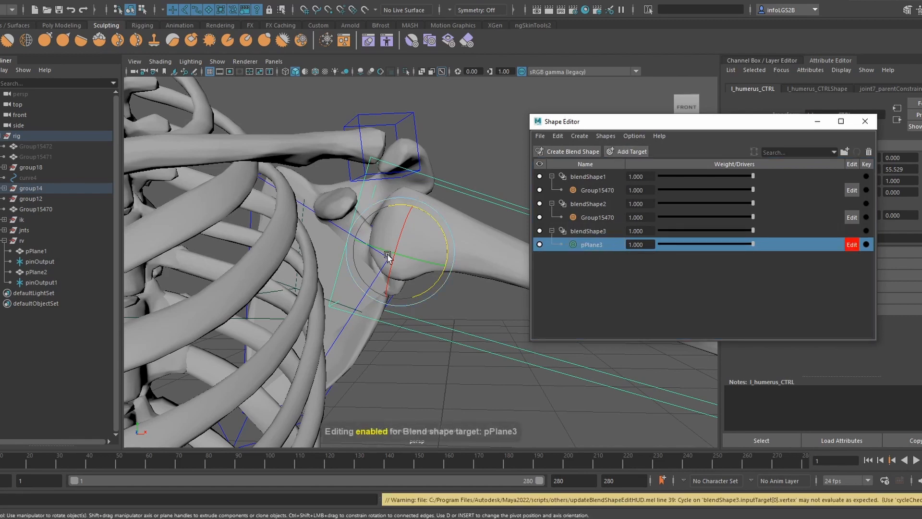
Step: Select pPlane1's vertex beside the left shoulder joint and move it up and inward to adjust the shoulder blade
click(344, 320)
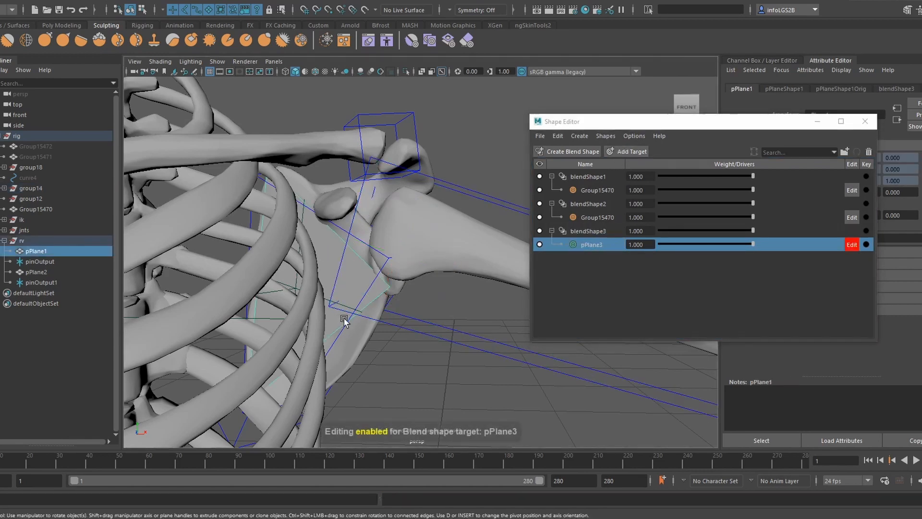
click(373, 302)
right_drag(378, 290, 402, 304)
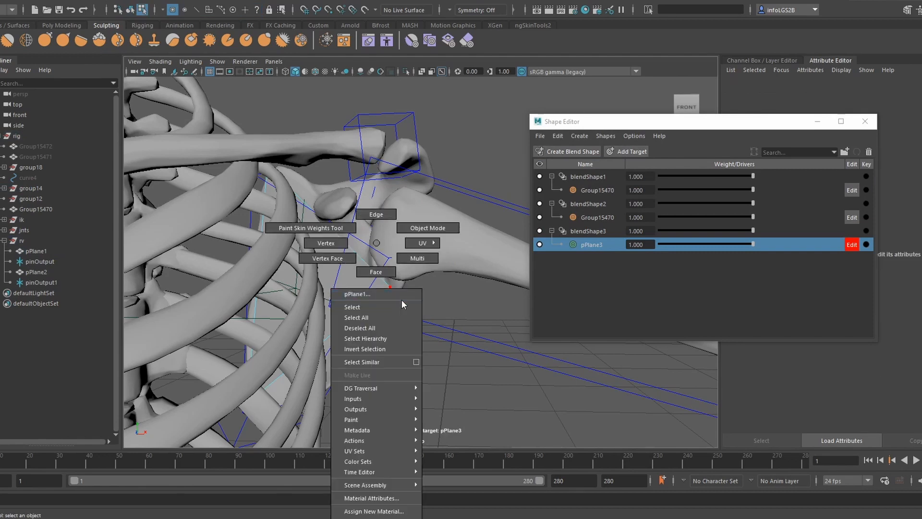
click(378, 242)
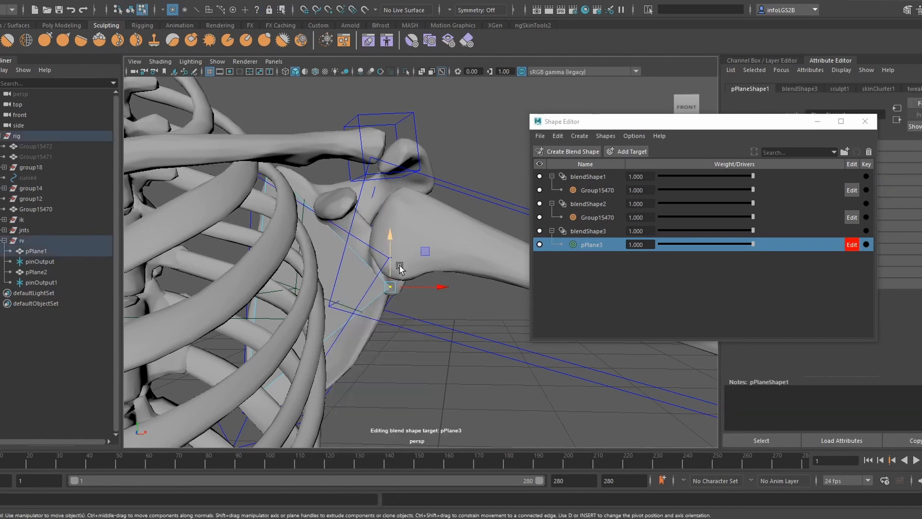
middle_drag(421, 251, 396, 216)
Step: Turn off editing of the pPlane3 target and test its weight, leaving it at 1.000
click(851, 244)
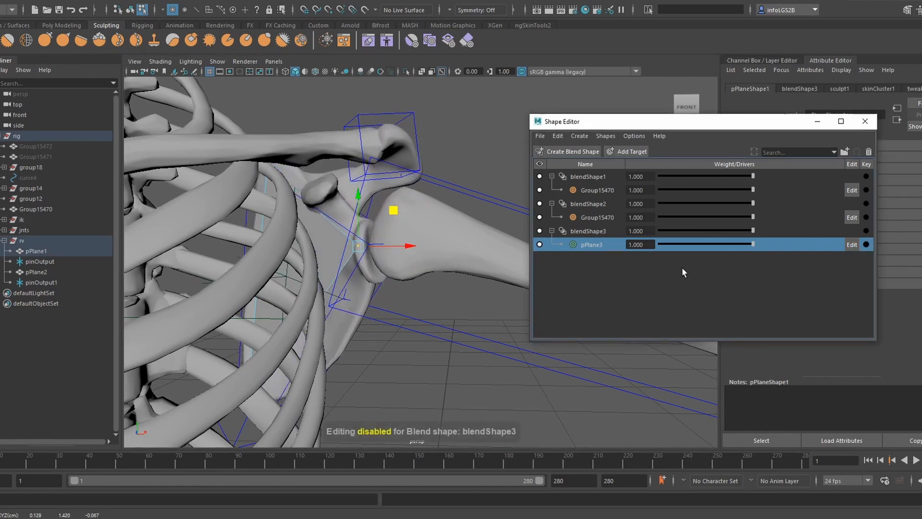
drag(752, 244, 854, 253)
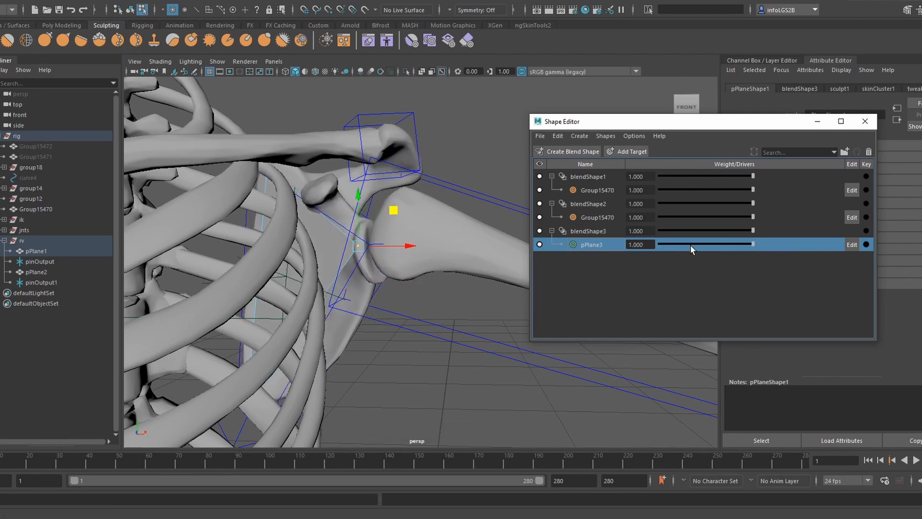
drag(751, 249, 800, 295)
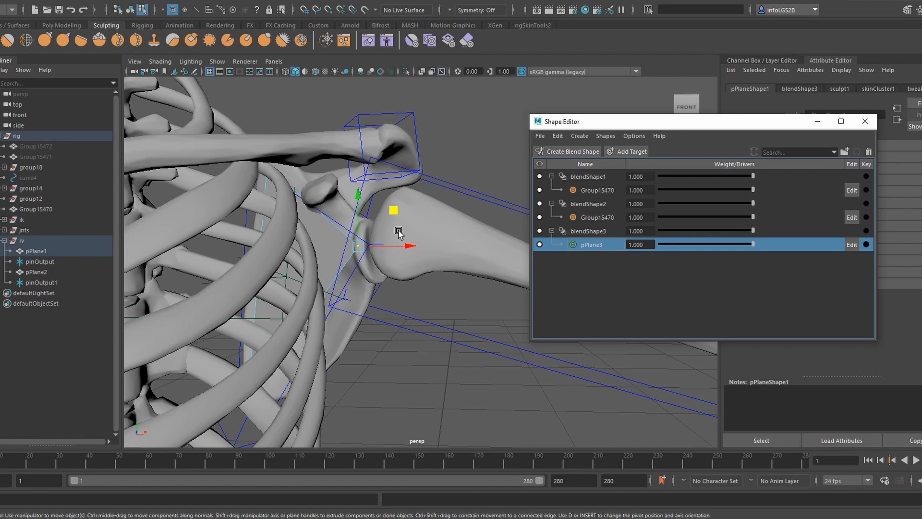
Step: Return pPlane1 to object mode with blendShape3's overall weight at 0.000, and close the Shape Editor
key(f)
right_drag(403, 148, 446, 133)
drag(747, 229, 659, 230)
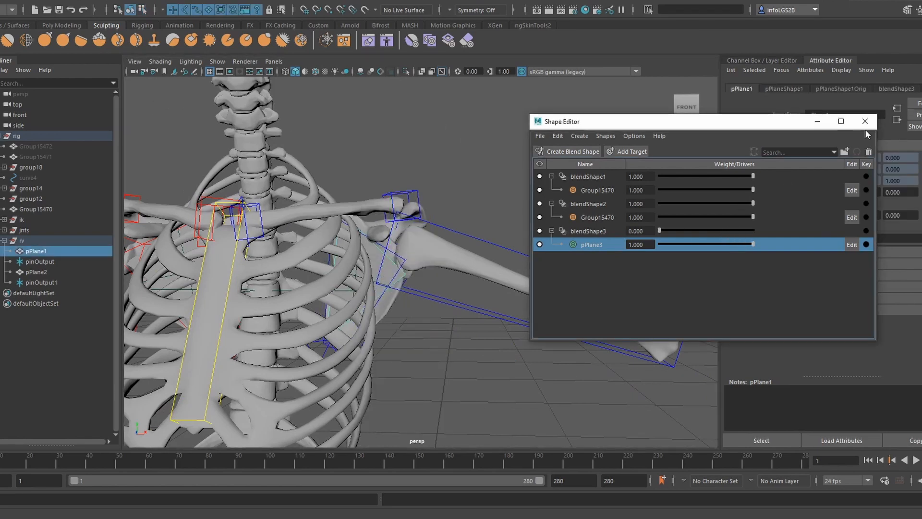
scroll(495, 236, up, 3)
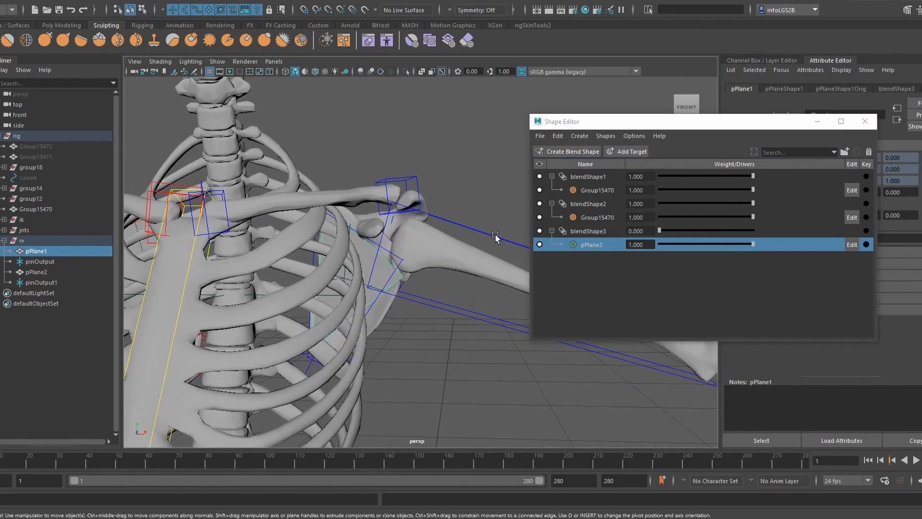
click(865, 121)
Step: Select pPlane1 and slide its blendShape3 Envelope to test the shoulder blade correction
scroll(468, 247, up, 2)
scroll(475, 258, down, 2)
click(385, 268)
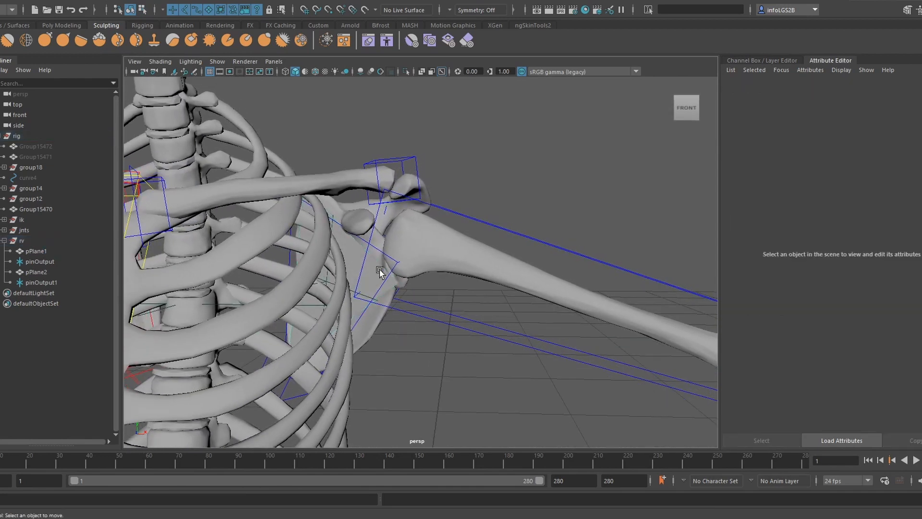
click(372, 264)
click(373, 273)
alt+drag(374, 271, 393, 290)
key(ctrl+a)
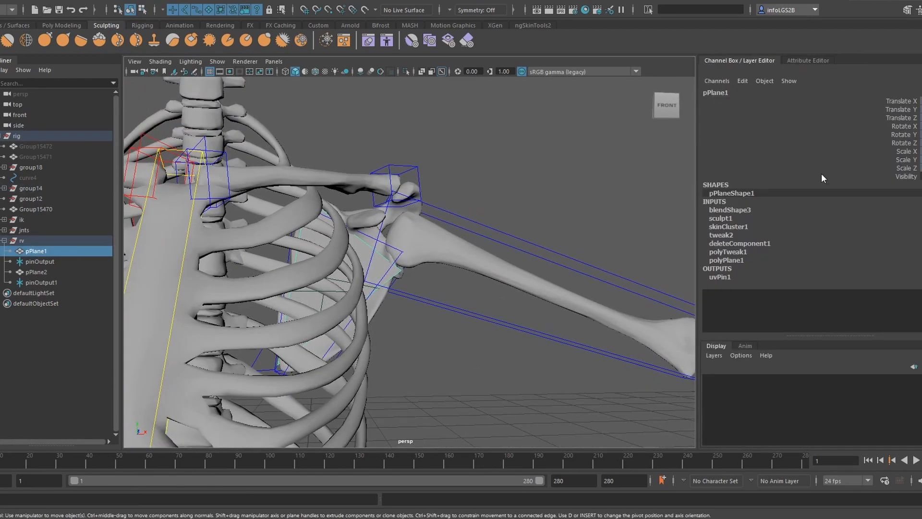
click(758, 210)
click(877, 219)
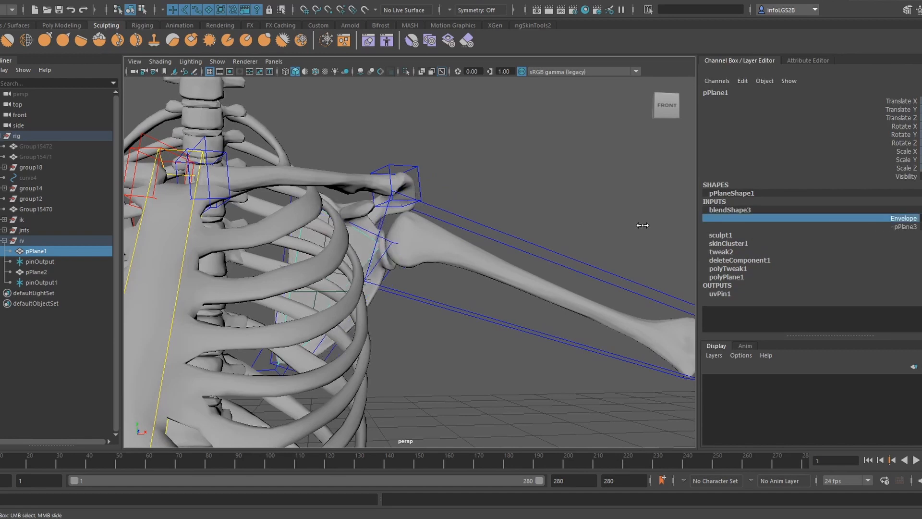
Step: Undo the recent blendShape3 changes, clear the selection and return to object mode
click(515, 241)
key(ctrl+z)
click(515, 237)
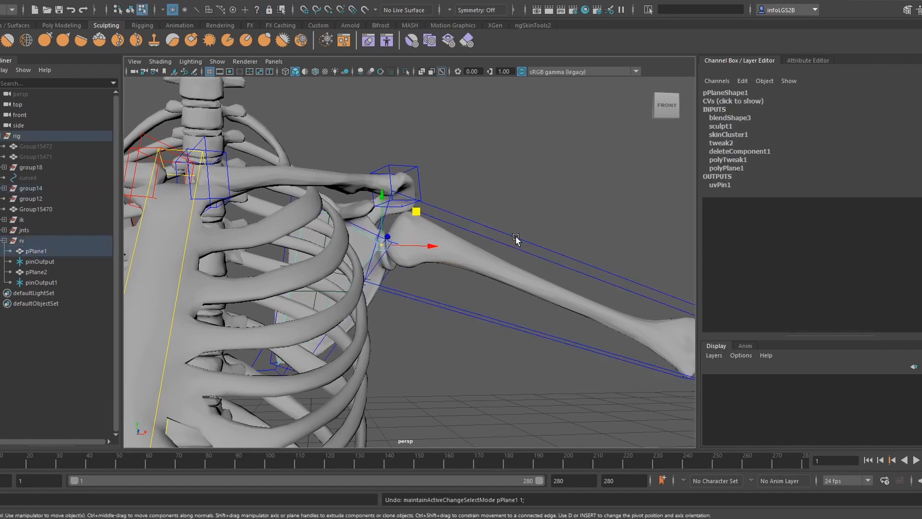
click(501, 166)
alt+drag(502, 165, 485, 255)
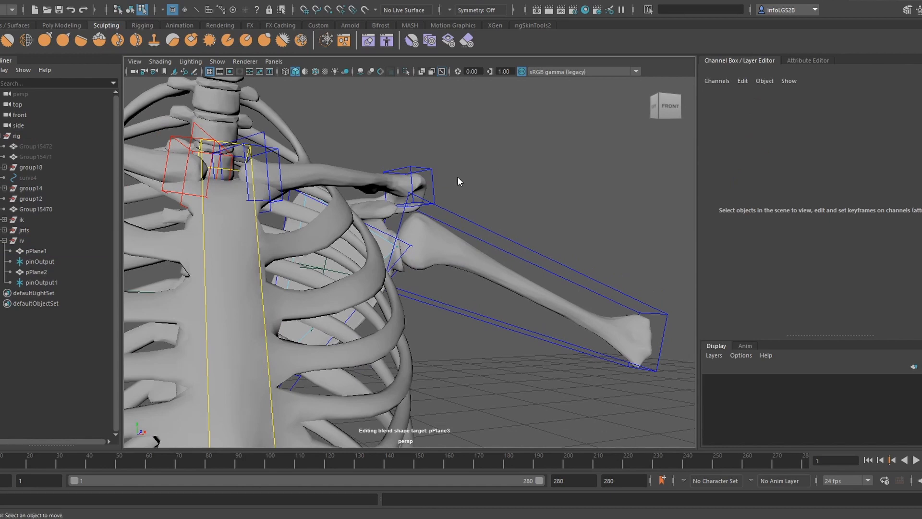
key(F8)
Step: Select pPlane1 beside the left shoulder joint and turn on the display of joints in the viewport
click(525, 197)
alt+drag(525, 198, 436, 226)
scroll(436, 226, up, 10)
alt+right_drag(424, 250, 346, 247)
click(284, 253)
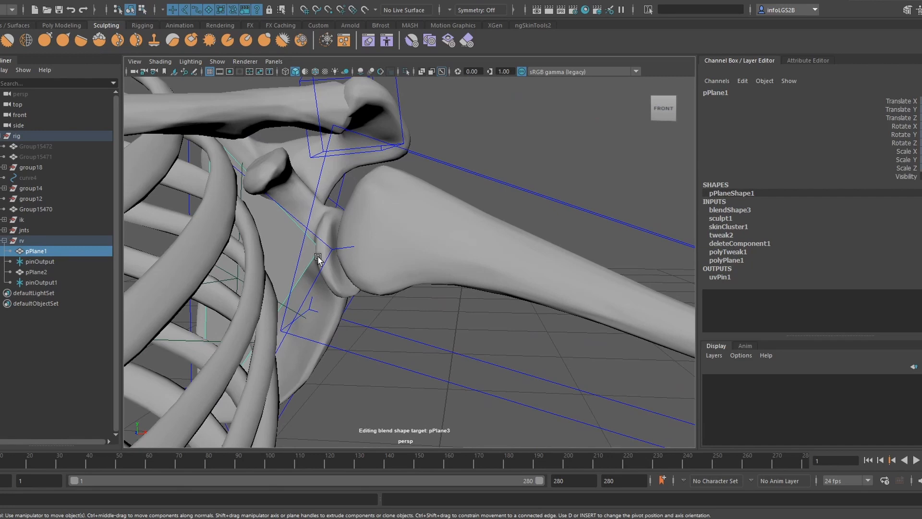
click(217, 61)
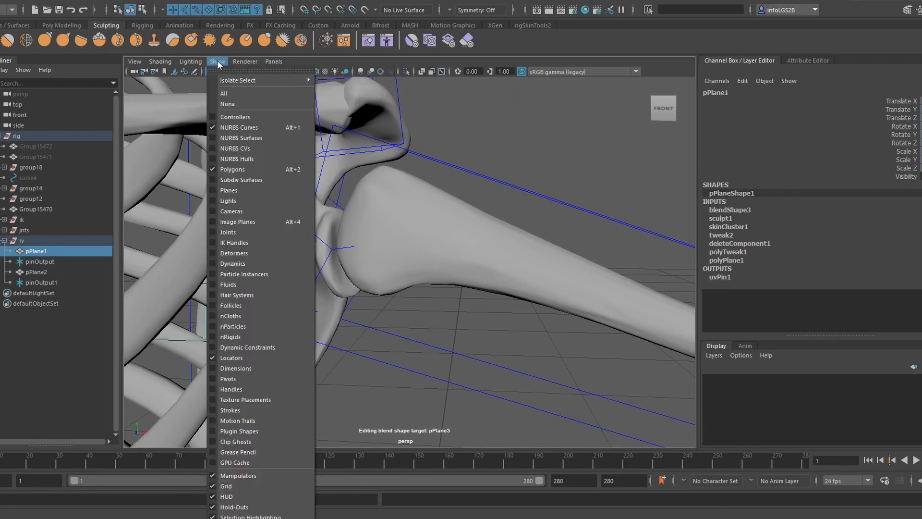
click(252, 234)
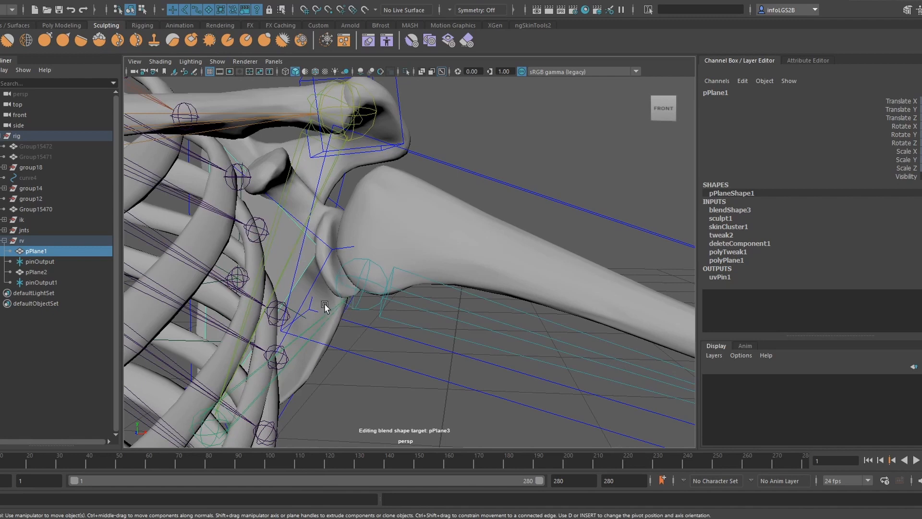
Step: Select joint7 and joint4 in turn to examine how the left upper arm and shoulder blade joints relate to pPlane1
click(355, 302)
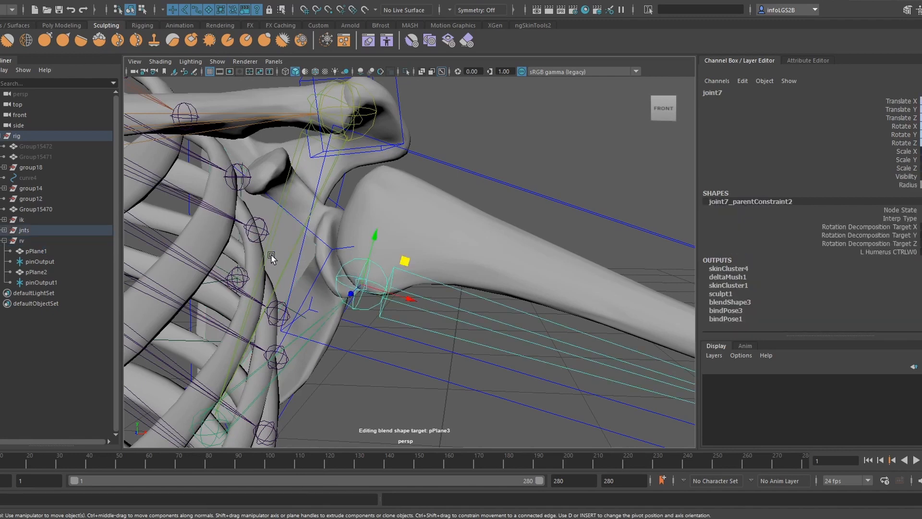
click(309, 129)
click(213, 428)
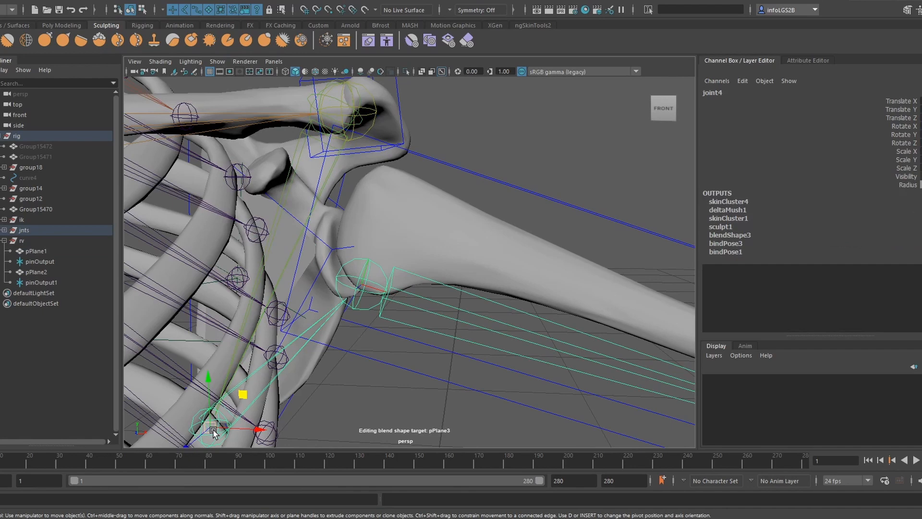
click(352, 304)
key(bracketleft)
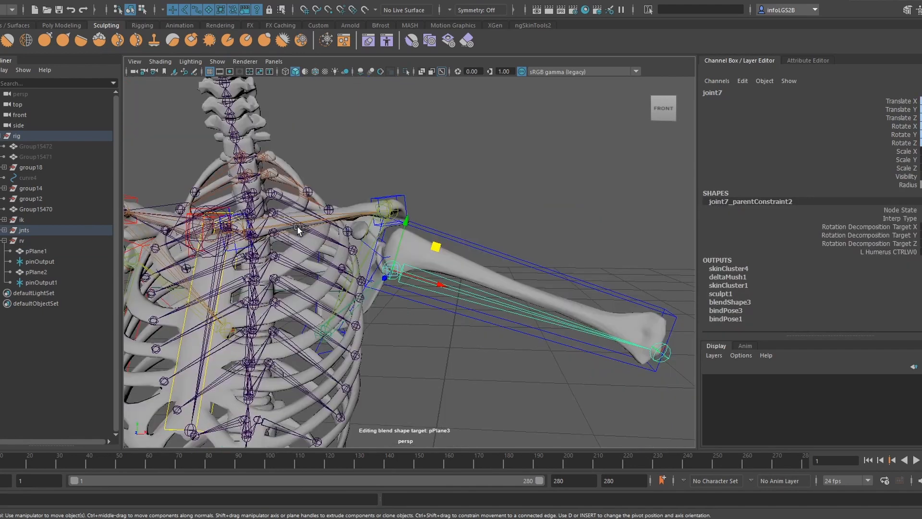
key(bracketright)
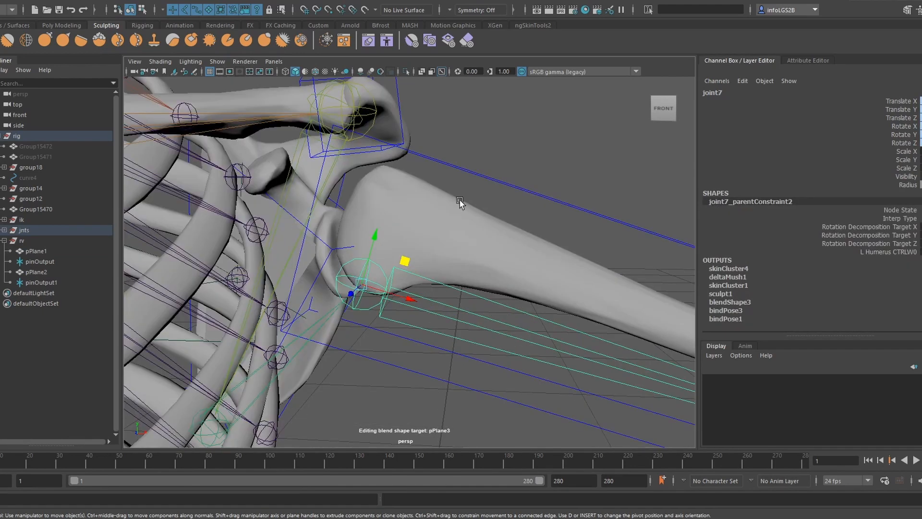
Step: Examine the joints around the left shoulder blade and spine from the back and the front
alt+drag(522, 205, 297, 227)
alt+drag(504, 228, 365, 144)
alt+middle_drag(365, 144, 401, 144)
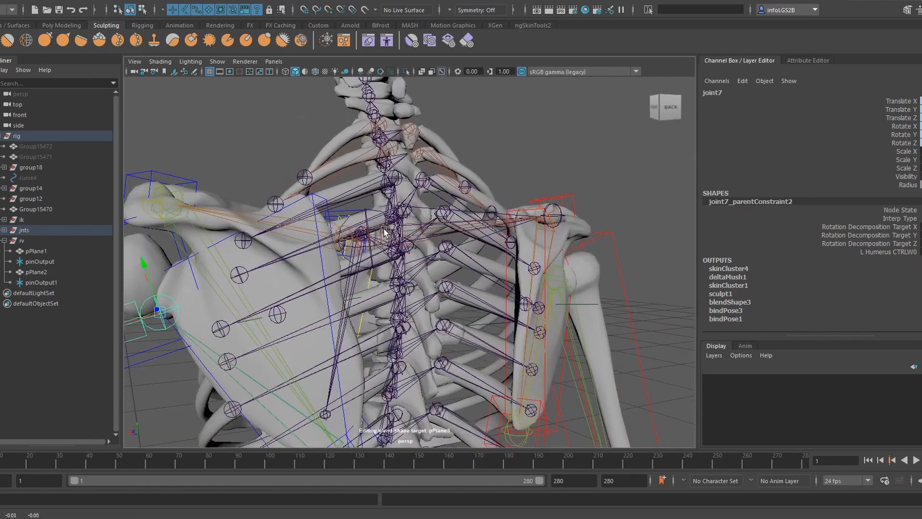
alt+drag(401, 144, 450, 110)
click(456, 103)
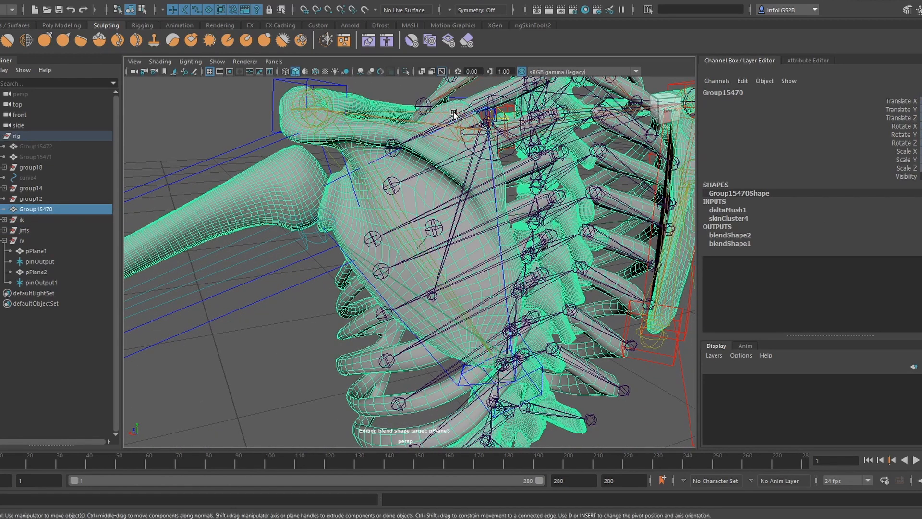
alt+drag(460, 125, 420, 214)
click(360, 168)
scroll(421, 216, up, 5)
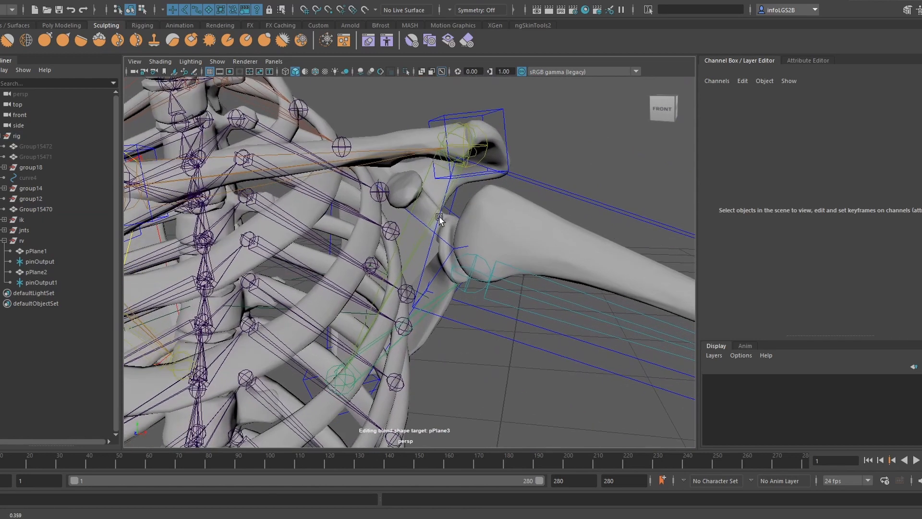
Step: Select pPlane1 and show all object types in the viewport
click(418, 225)
scroll(418, 226, down, 5)
scroll(405, 220, up, 2)
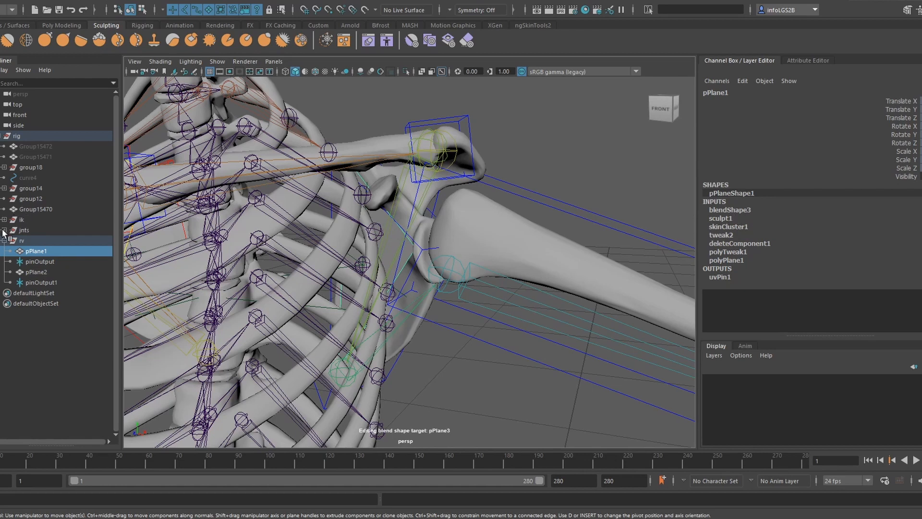
alt+drag(293, 300, 348, 283)
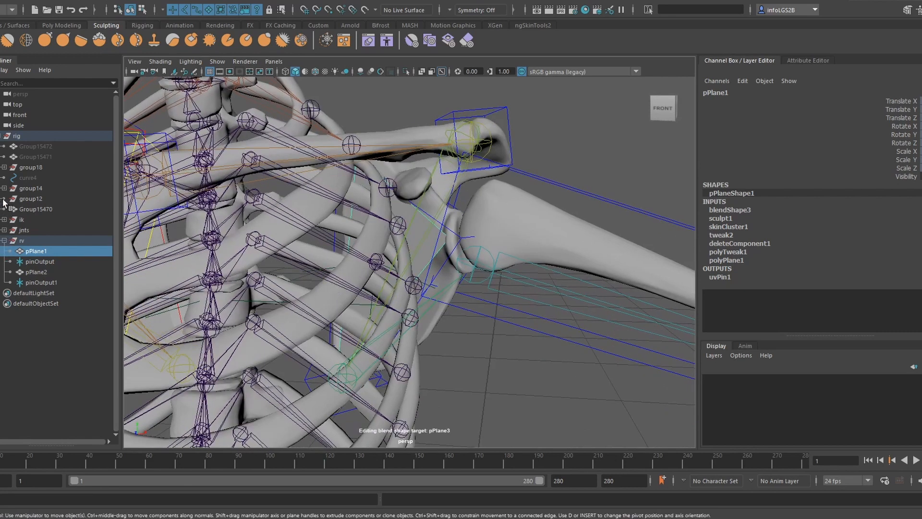
alt+right_drag(383, 198, 315, 175)
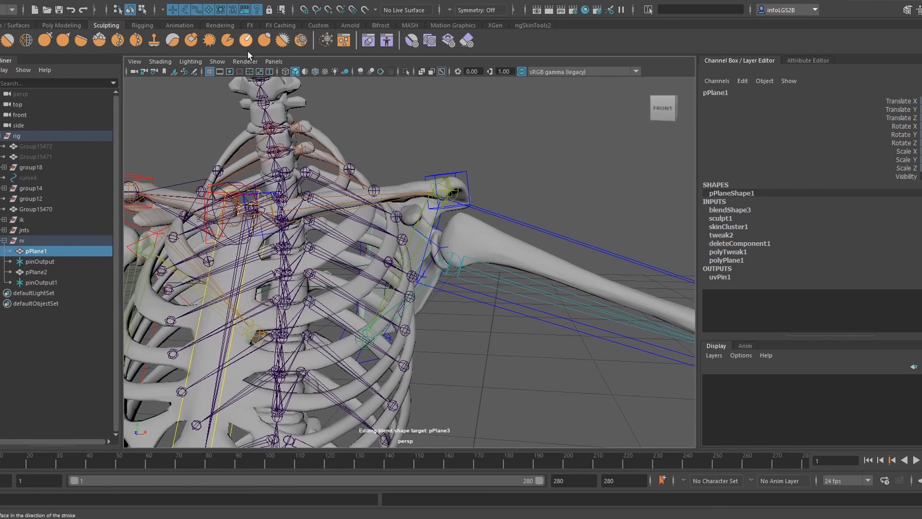
click(217, 62)
click(249, 102)
alt+drag(340, 185, 241, 171)
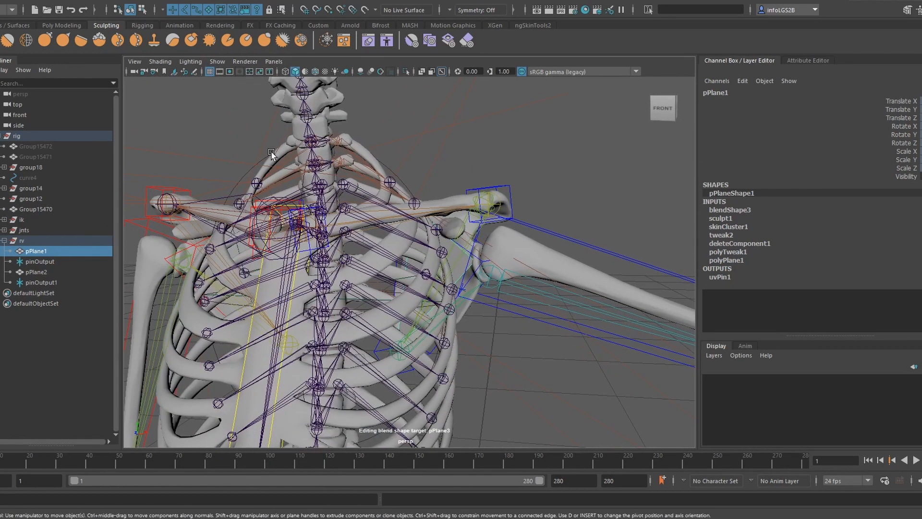
Step: Select the sculptor1 sphere and examine its placement inside the rib cage
click(241, 171)
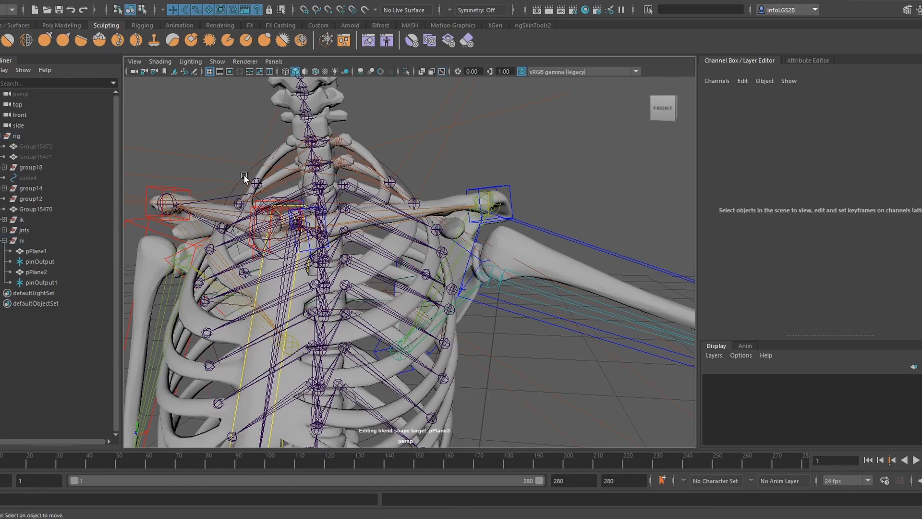
click(235, 174)
mouse_move(236, 175)
alt+mouse_down()
mouse_move(211, 200)
mouse_move(238, 201)
mouse_move(287, 245)
mouse_move(337, 273)
alt+mouse_up()
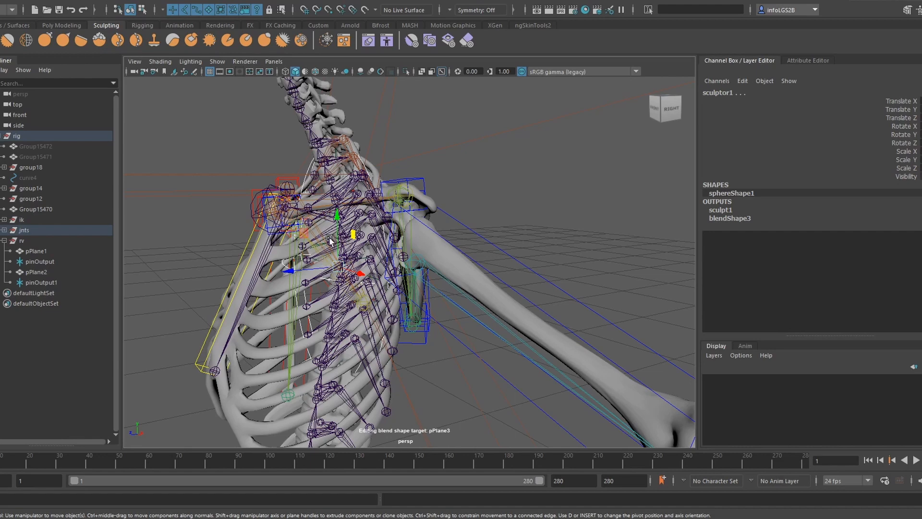
alt+drag(313, 250, 485, 281)
scroll(399, 258, down, 4)
scroll(448, 284, up, 6)
Step: Limit the viewport display to polygons and NURBS curves
click(213, 62)
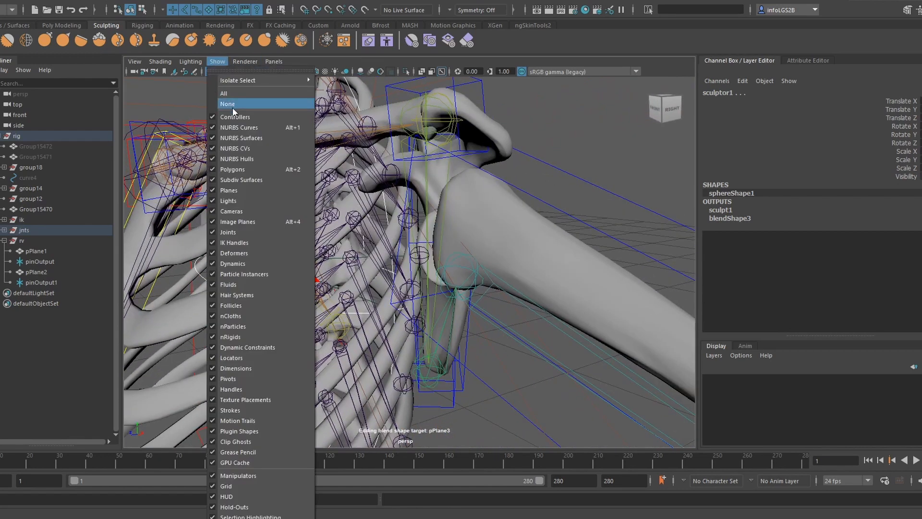
click(230, 105)
click(217, 61)
click(232, 169)
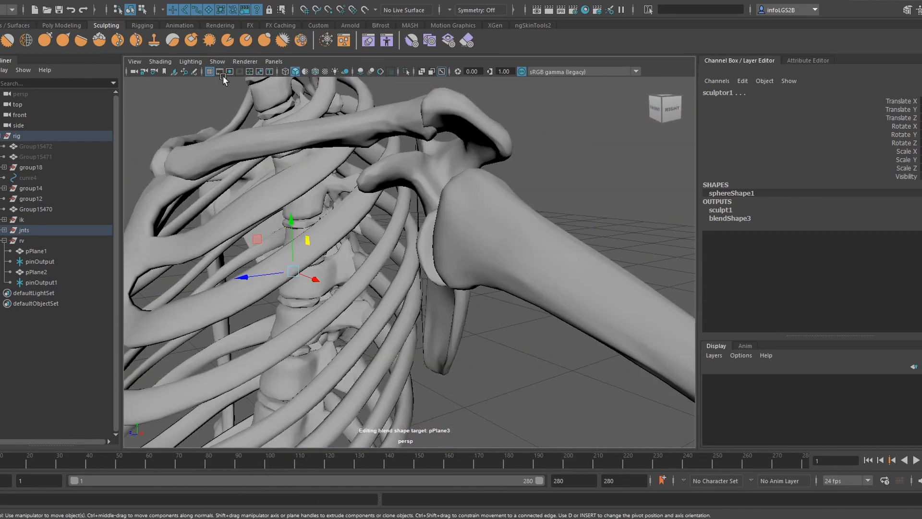
click(218, 61)
click(238, 127)
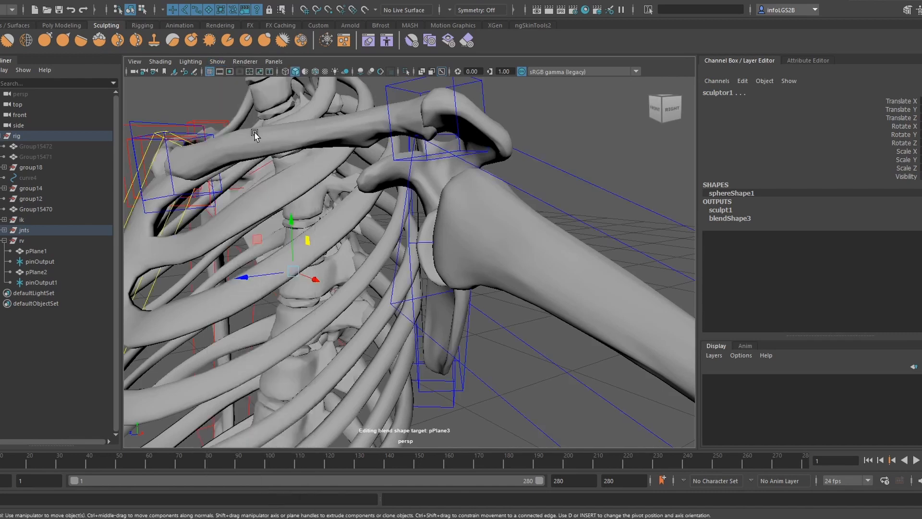
Step: Select l_clavicleTipRotation_CTRL and raise the left collarbone by rotating it about 28.7 degrees around its Z axis
alt+drag(253, 134, 435, 230)
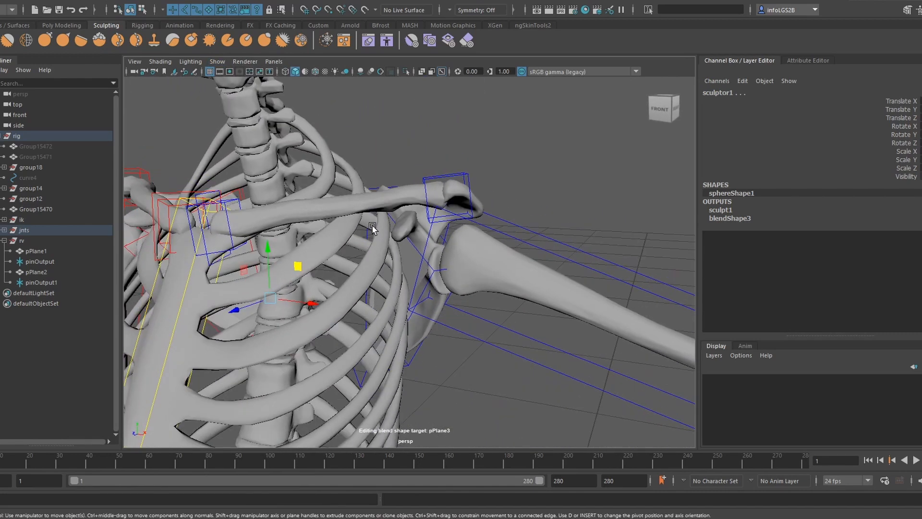
click(434, 230)
key(e)
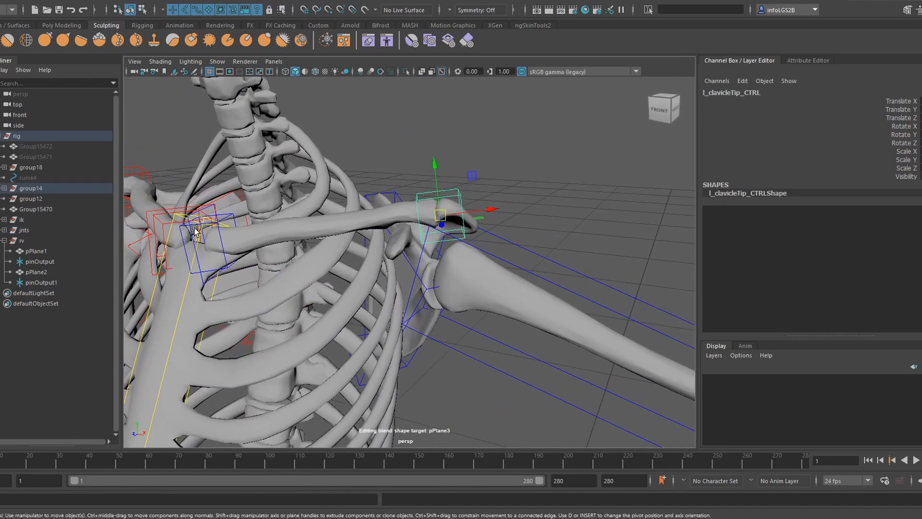
click(204, 259)
drag(217, 253, 331, 198)
key(ctrl+z)
Step: Select pPlane1 and slide its sculpt1 Envelope to test the deformer's effect on the shoulder blade
click(384, 191)
key(f)
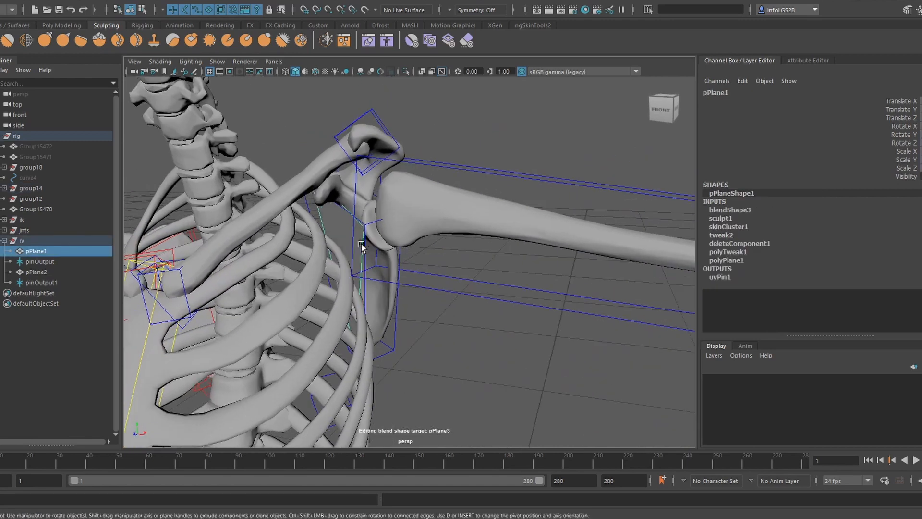
click(757, 226)
click(768, 217)
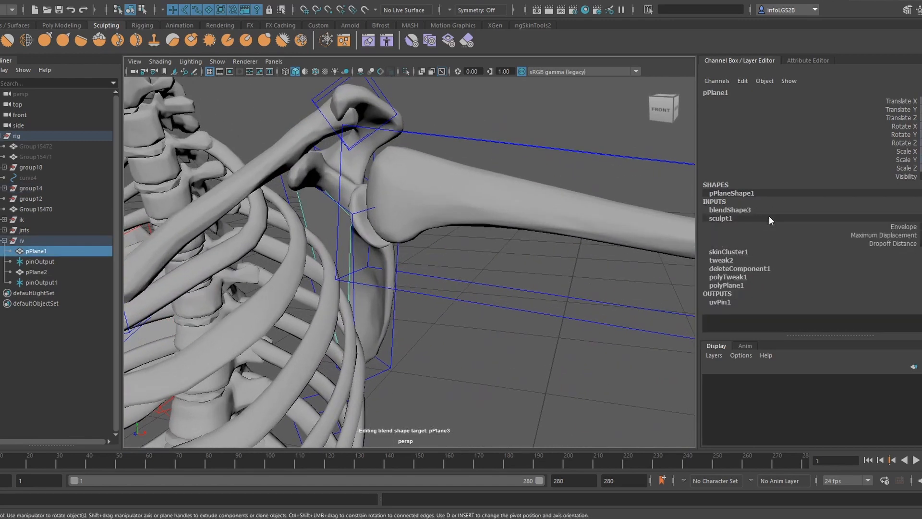
click(903, 227)
mouse_move(465, 209)
middle_down()
mouse_move(400, 218)
mouse_move(545, 212)
mouse_move(419, 189)
mouse_move(503, 176)
mouse_move(369, 181)
middle_up()
mouse_move(452, 183)
middle_down()
mouse_move(517, 177)
mouse_move(344, 174)
middle_up()
Step: Undo the sculpt1 envelope test and the left collarbone rotation
alt+drag(435, 269, 426, 329)
key(ctrl+z)
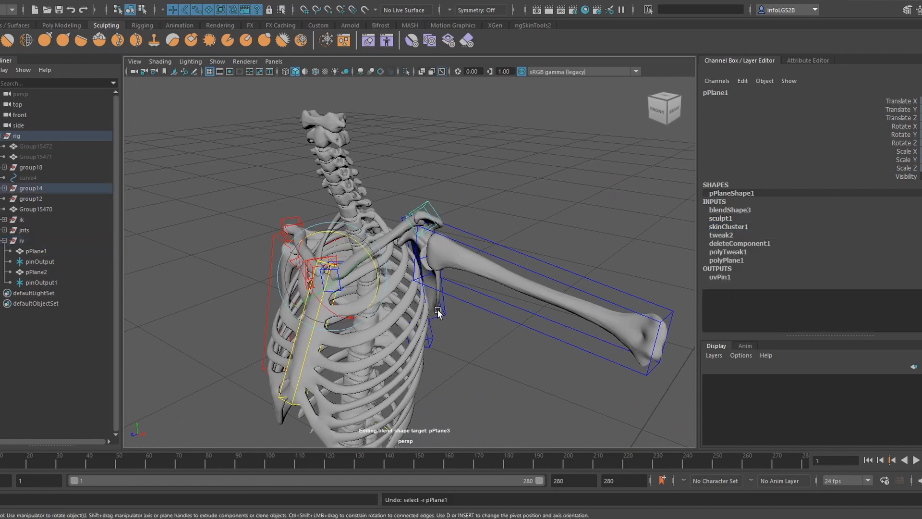
key(ctrl+z)
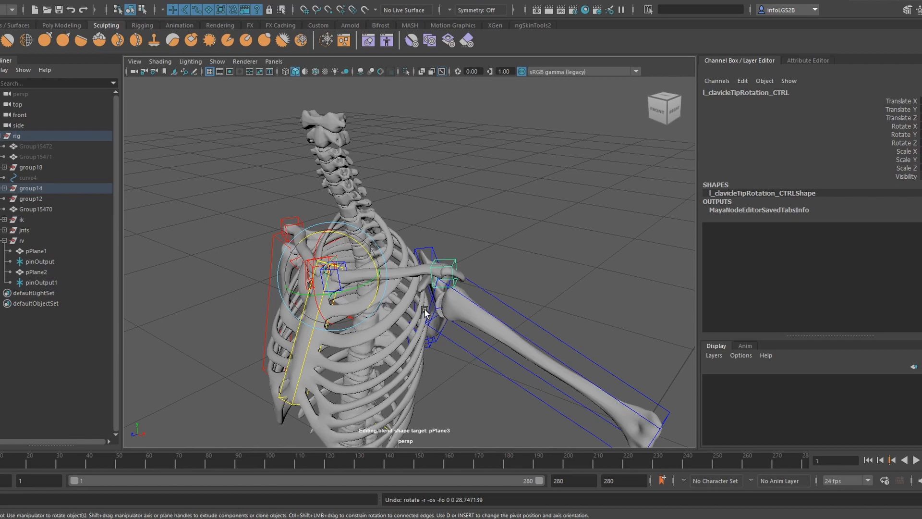
key(alt+x)
alt+right_drag(397, 362, 422, 367)
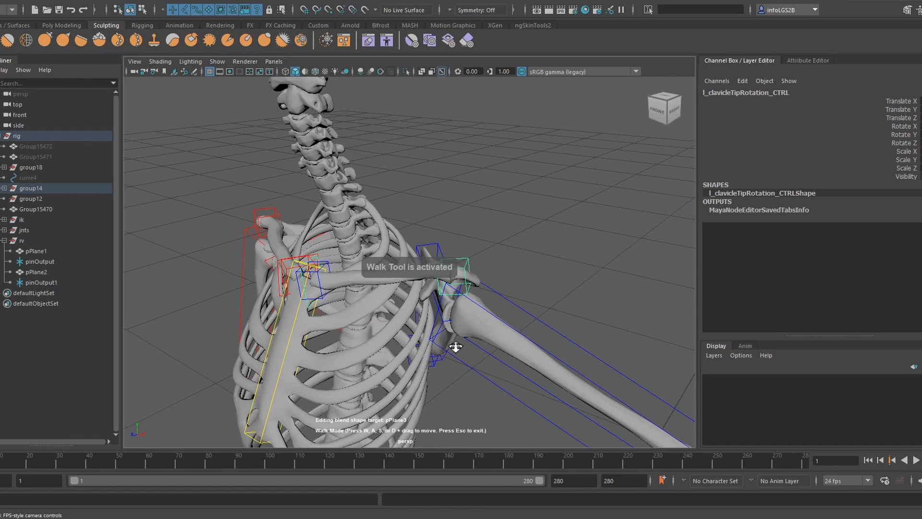
alt+middle_drag(445, 359, 440, 308)
key(Escape)
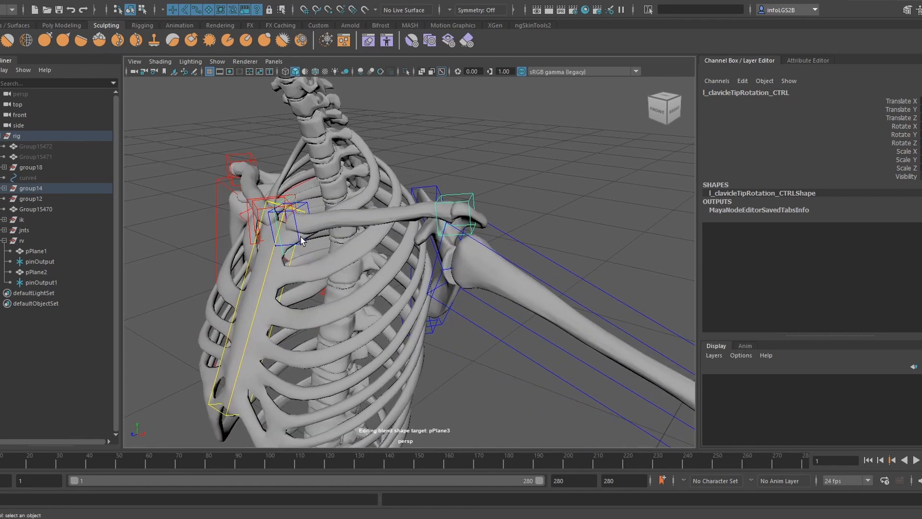
alt+right_drag(284, 251, 295, 273)
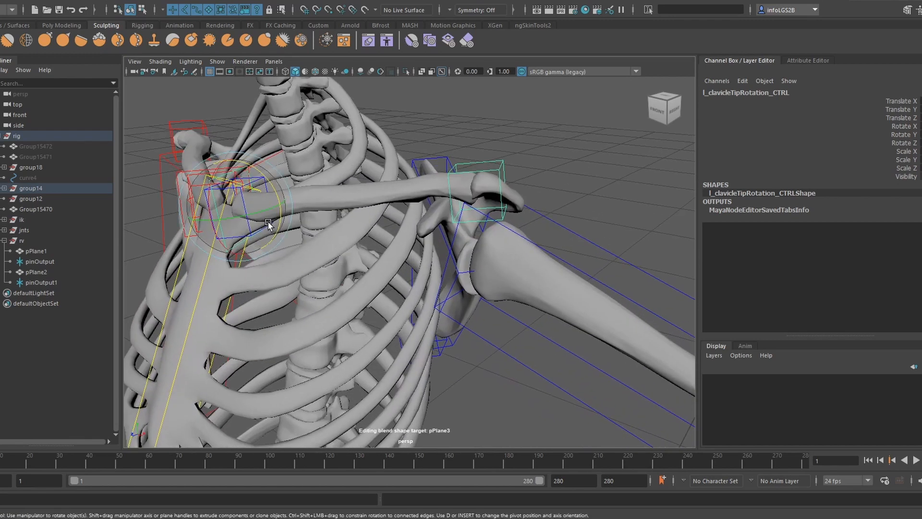
Step: Test the left collarbone by rotating l_clavicleTipRotation_CTRL about 27.2 degrees around its Z axis, and undo the rotation
drag(242, 216, 329, 240)
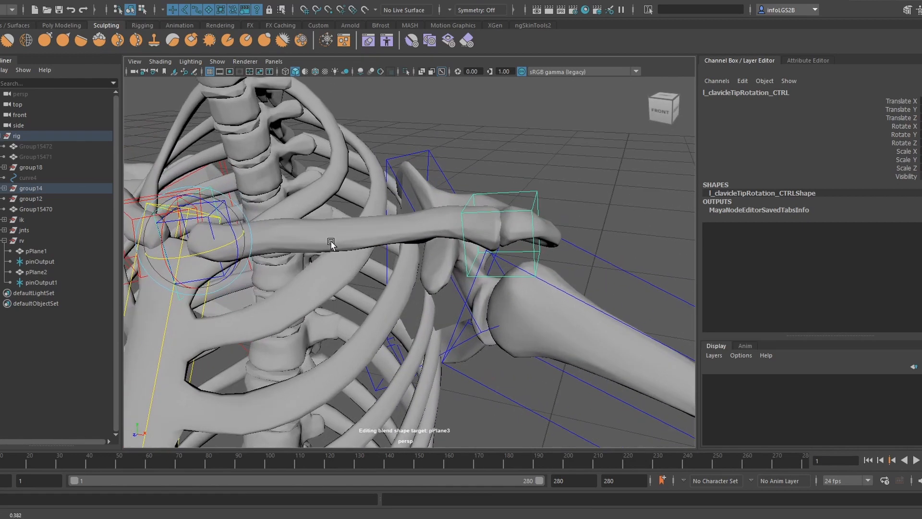
drag(169, 237, 257, 266)
scroll(327, 249, down, 2)
key(ctrl+z)
mouse_move(312, 279)
alt+mouse_down()
mouse_move(350, 300)
mouse_move(304, 295)
alt+mouse_up()
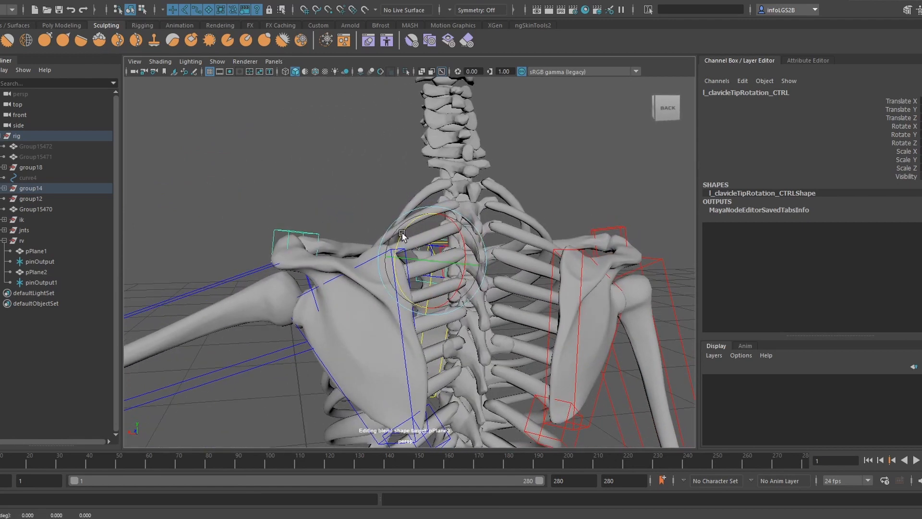
drag(402, 234, 423, 221)
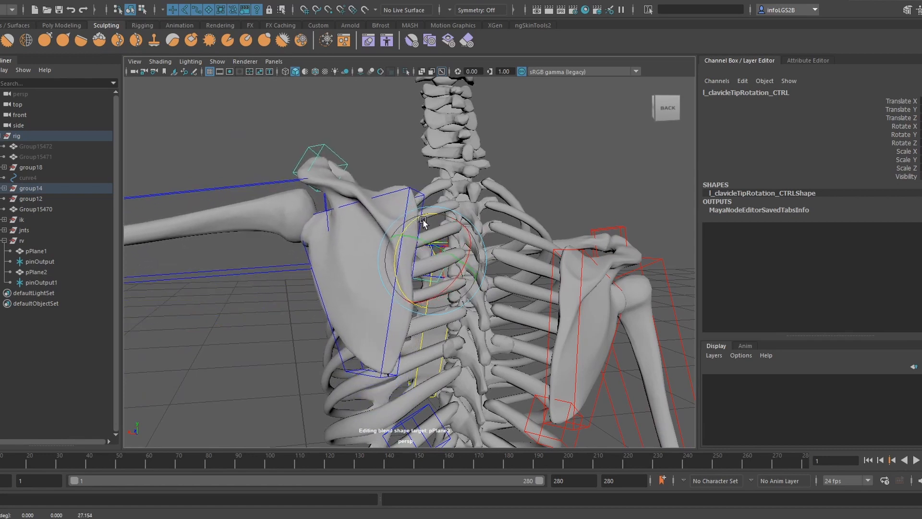
key(ctrl+z)
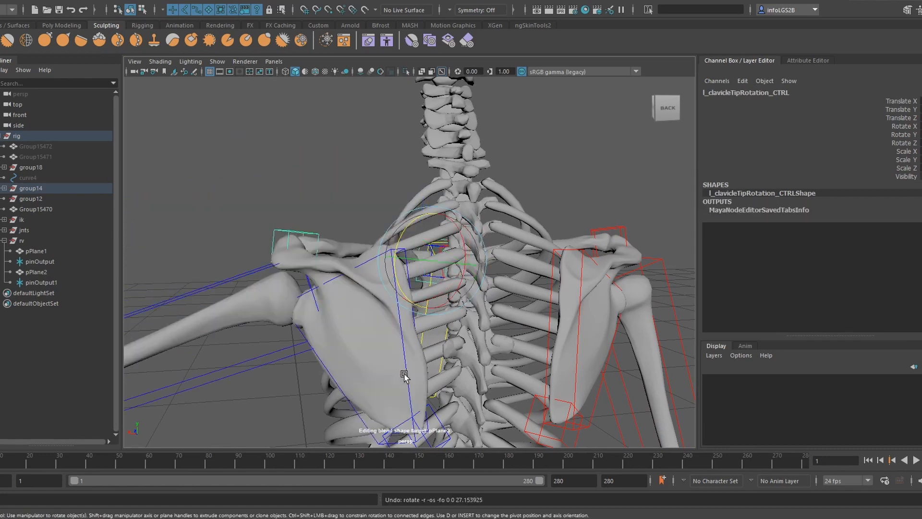
Step: Rotate the left collarbone about 16.3 degrees around Z, try moving l_scapulaTip_CTRL, and undo both tests
drag(400, 247, 369, 262)
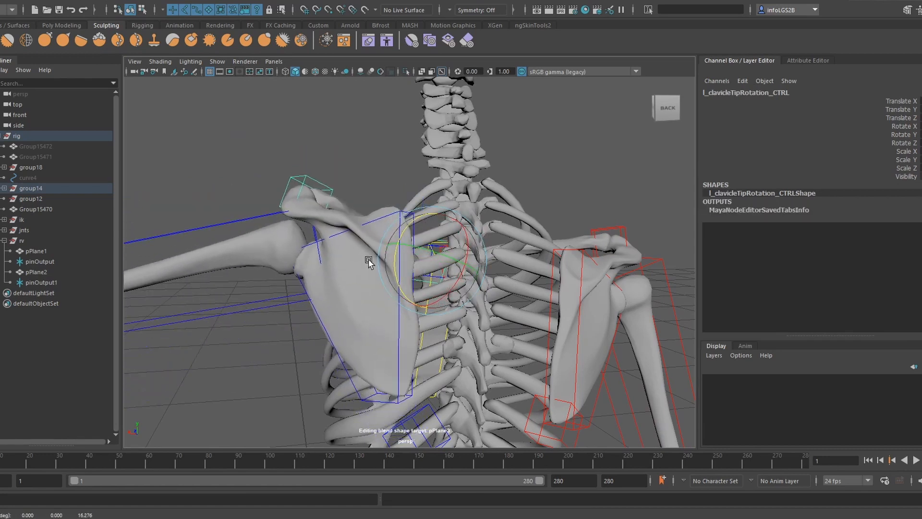
alt+right_drag(421, 418, 416, 390)
click(416, 386)
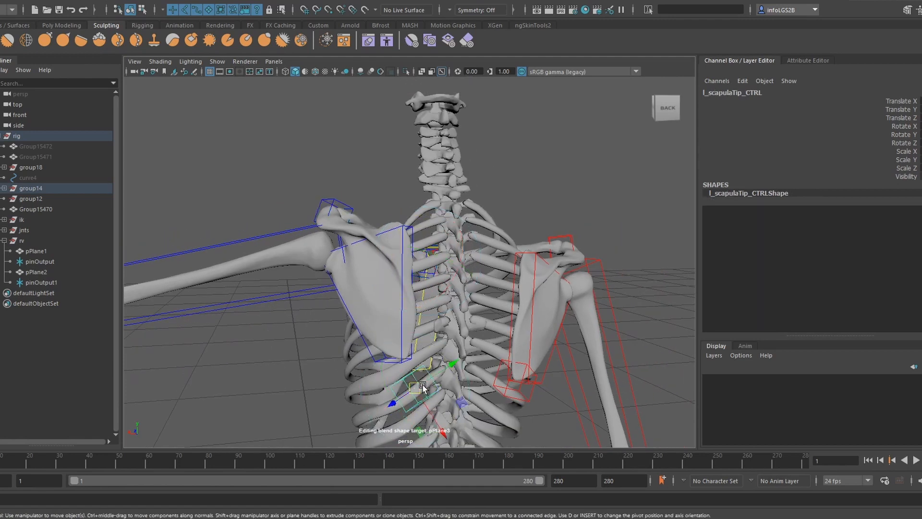
key(w)
drag(421, 381, 353, 397)
key(ctrl+z)
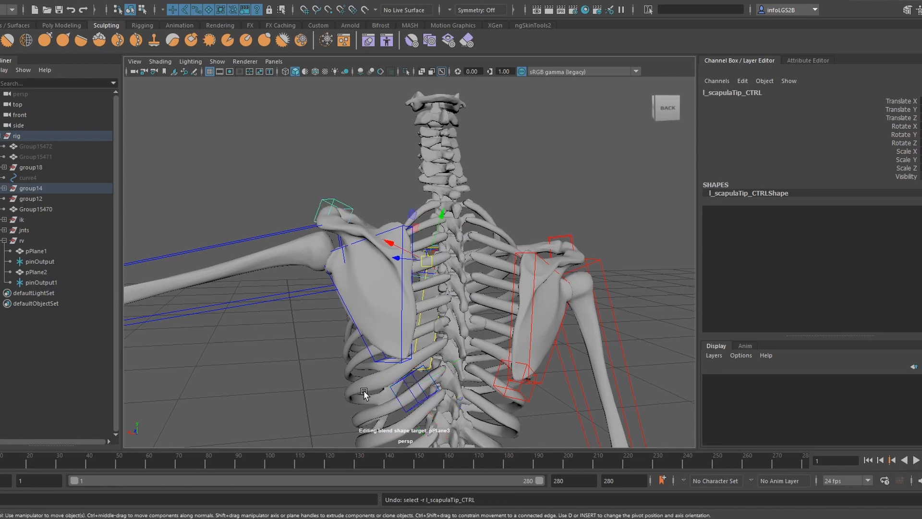
key(ctrl+z)
key(ctrl+z)
Step: Raise the left collarbone slightly with l_clavicleTipRotation_CTRL and try moving the shoulder blade with l_scapula_CTRL
alt+drag(392, 353, 464, 280)
key(e)
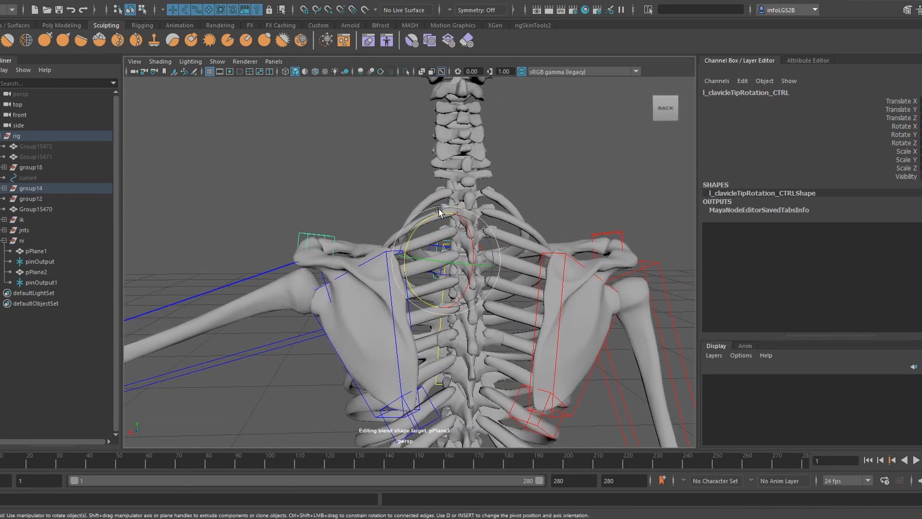
mouse_move(433, 214)
mouse_down()
mouse_move(447, 211)
mouse_move(435, 210)
mouse_up()
click(389, 296)
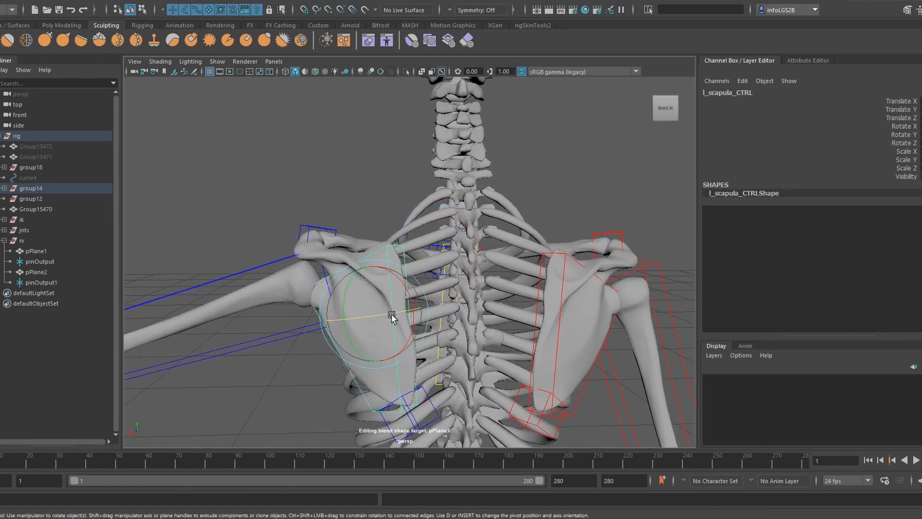
key(w)
mouse_move(343, 285)
middle_down()
mouse_move(341, 269)
mouse_move(355, 263)
mouse_move(346, 268)
middle_up()
Step: Undo the shoulder blade and collarbone tests, going back through the earlier selections past pPlane1
key(ctrl+z)
key(ctrl+z)
key(ctrl+z)
key(ctrl+z)
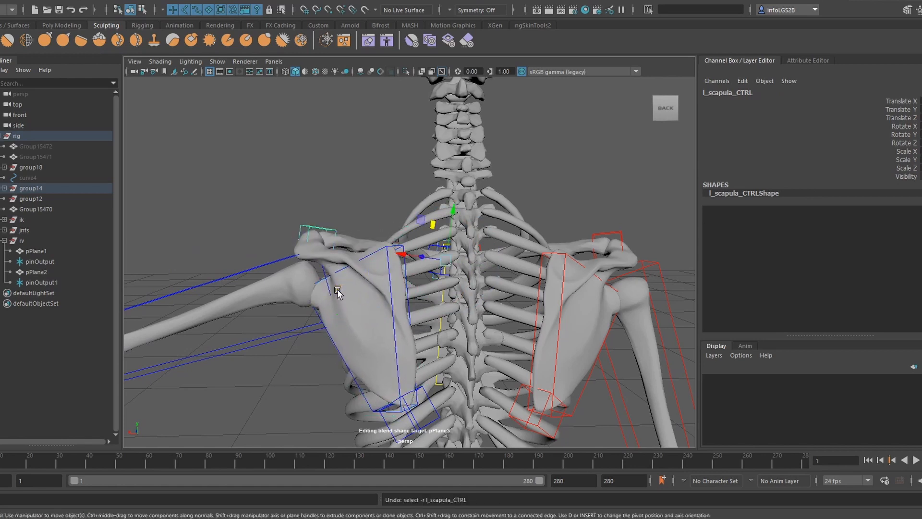
key(ctrl+z)
key(ctrl+z)
key(ctrl+z)
key(ctrl+z)
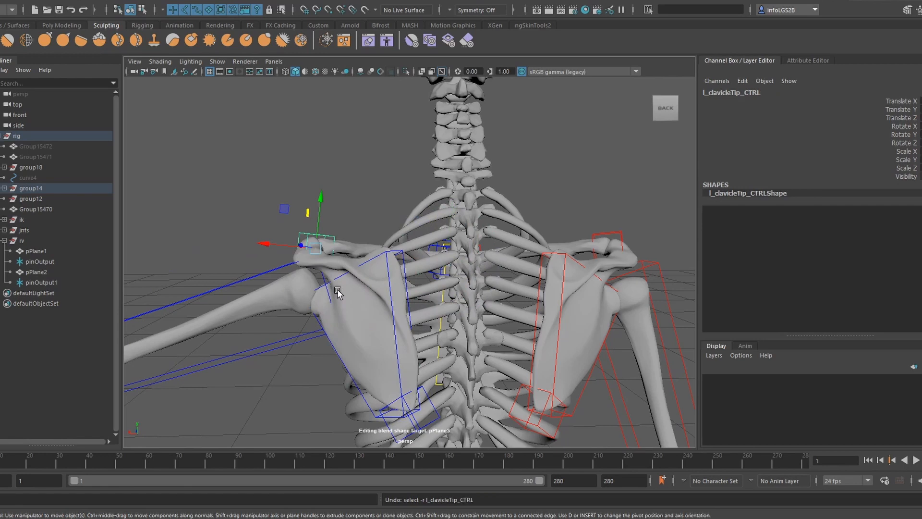
key(ctrl+z)
key(ctrl+z)
key(ctrl+z)
key(ctrl+z)
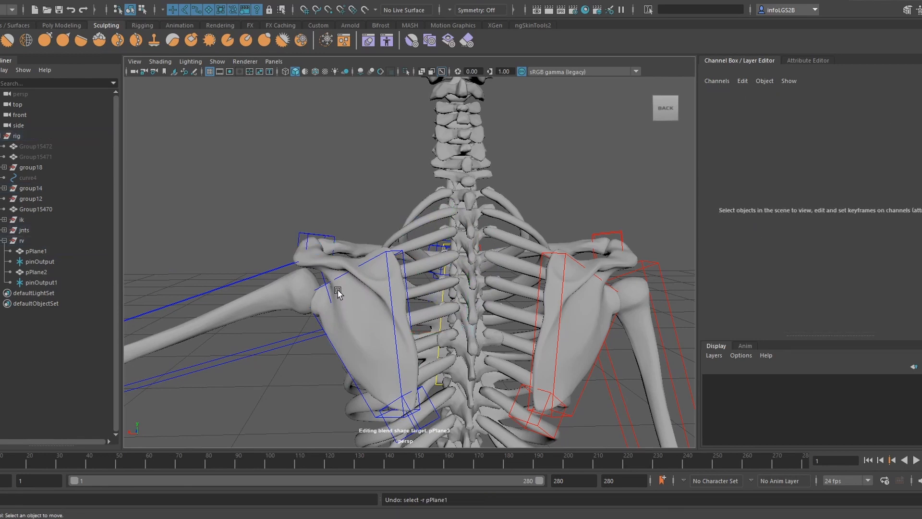
Step: Select l_humerus_CTRL, try a small rotation of the left upper arm, and undo the rotation and selection
alt+drag(338, 293, 508, 339)
click(501, 304)
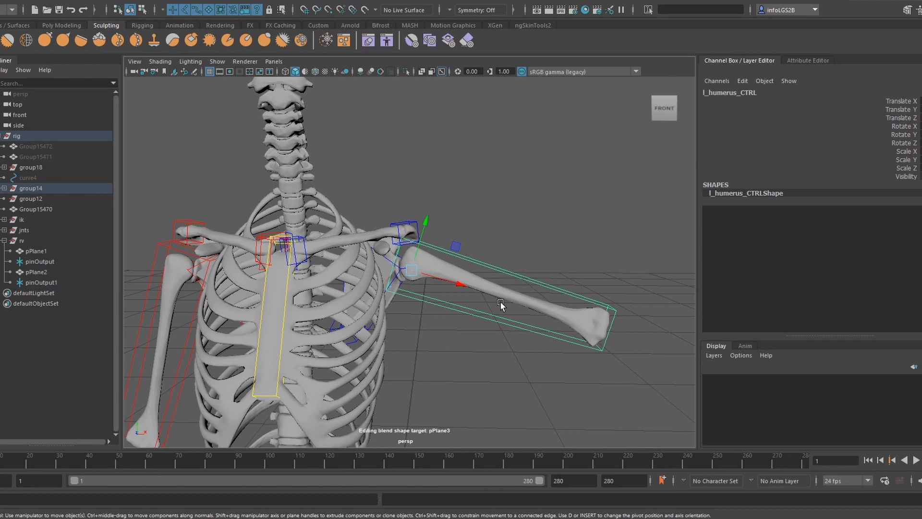
scroll(432, 317, up, 3)
key(e)
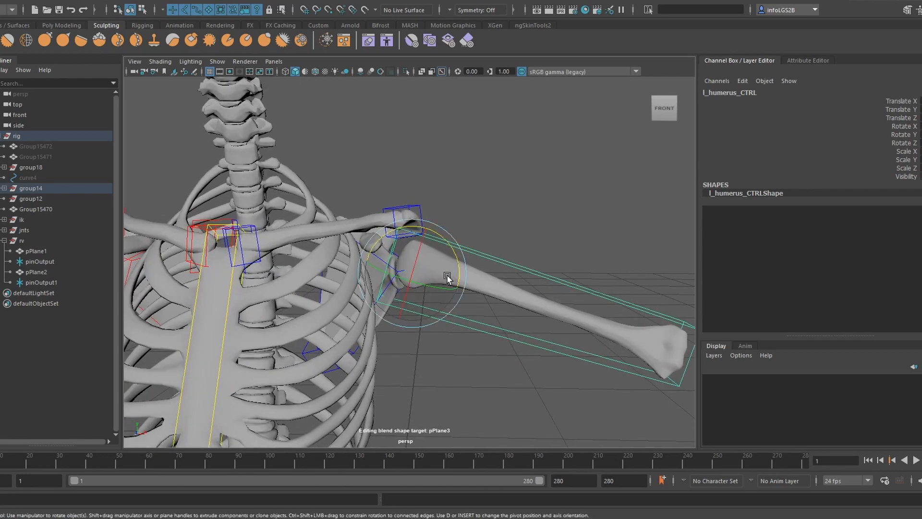
drag(457, 265, 452, 260)
key(ctrl+z)
key(ctrl+z)
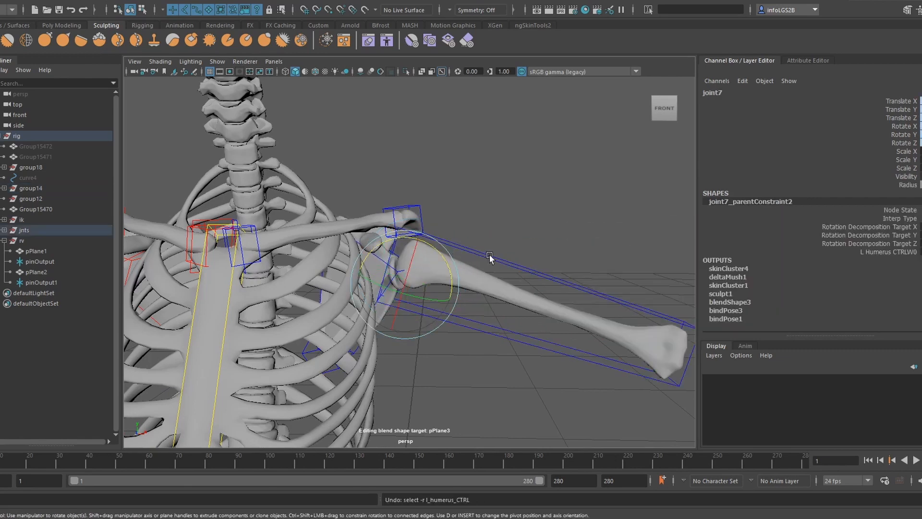
Step: Lower the left upper arm beside the ribcage by rotating l_humerus_CTRL, and undo back to the pPlane1 selection
drag(506, 252, 453, 300)
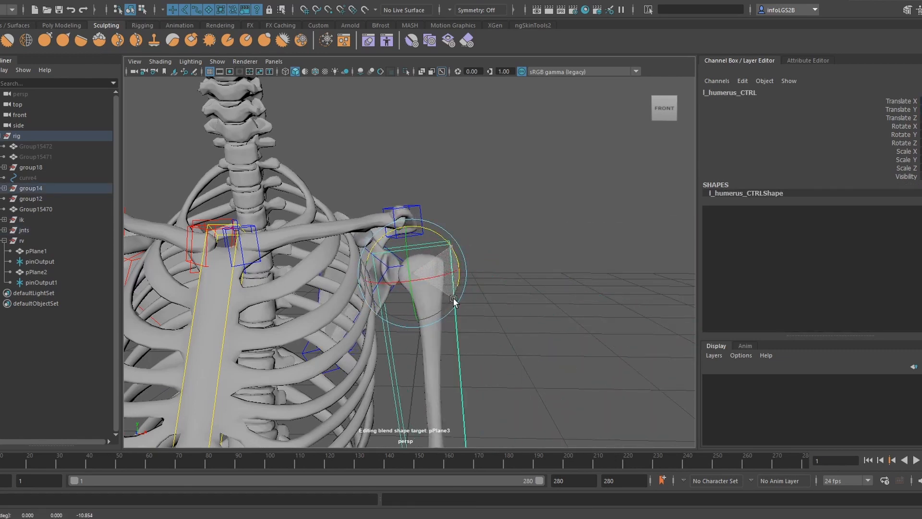
key(ctrl+z)
key(ctrl+z)
key(ctrl+z)
key(ctrl+z)
key(ctrl+z)
key(ctrl+z)
key(ctrl+z)
key(ctrl+z)
key(ctrl+z)
key(ctrl+z)
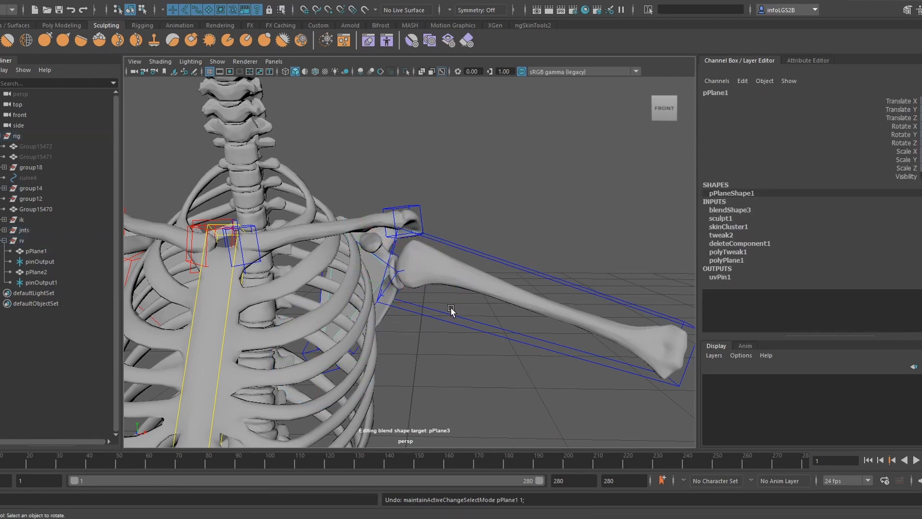
Step: Inspect l_humerus_CTRL and l_clavicleTip_CTRL by selecting each in turn, and clear the selection
right_drag(476, 252, 485, 217)
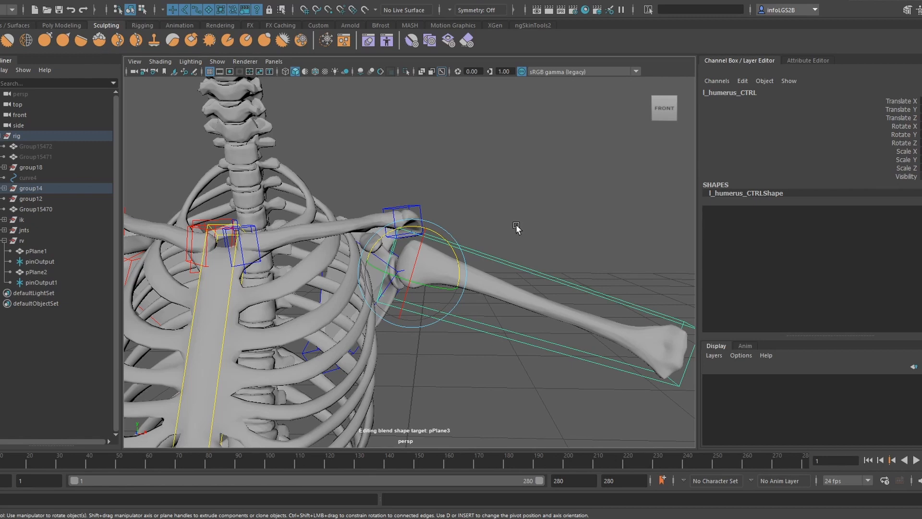
click(407, 211)
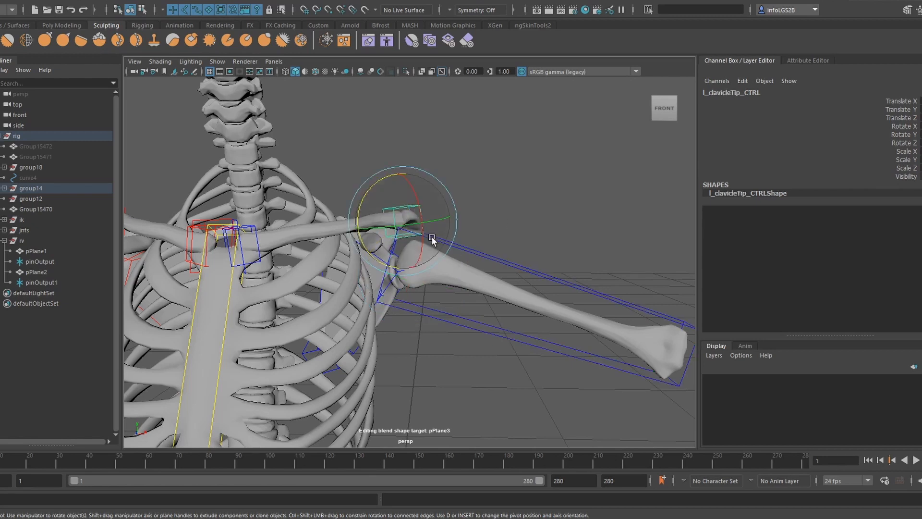
click(519, 124)
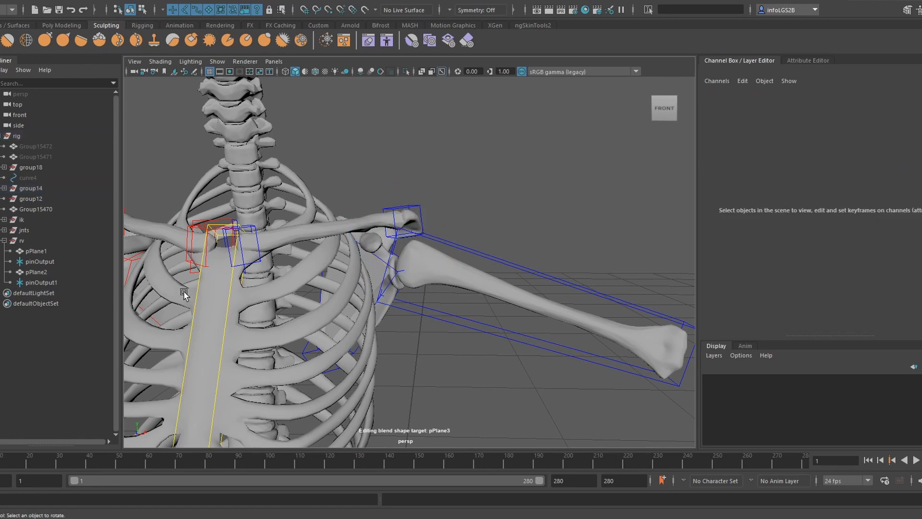
Step: Select the sternum control curve3, try moving it slightly, and undo the move
click(228, 290)
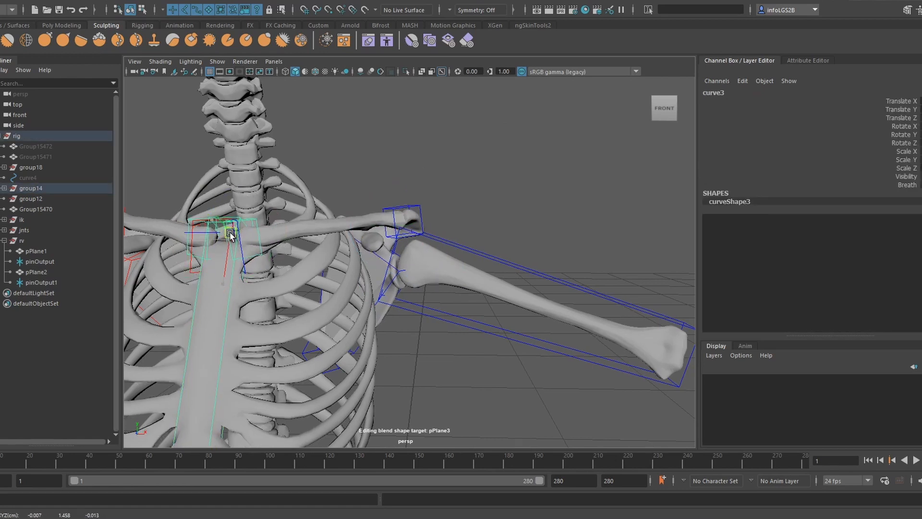
mouse_move(228, 238)
mouse_down()
mouse_move(227, 246)
mouse_move(226, 237)
mouse_up()
key(ctrl+z)
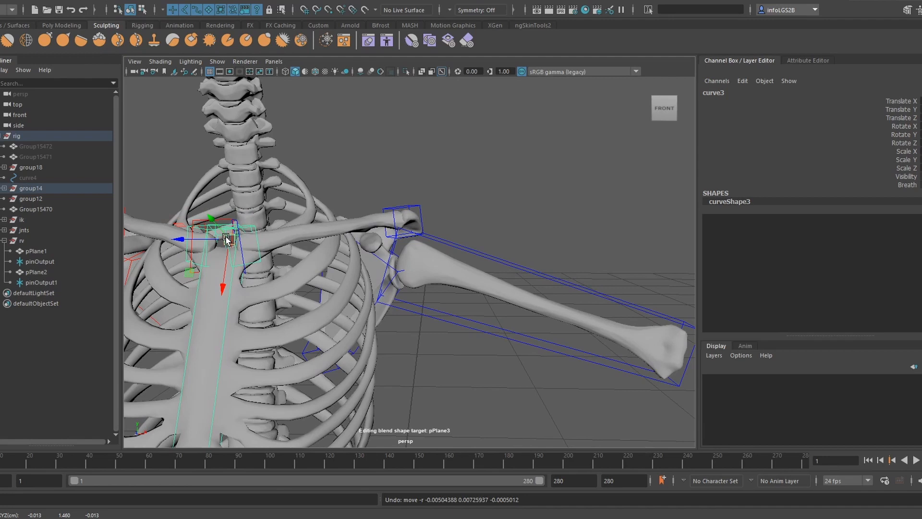